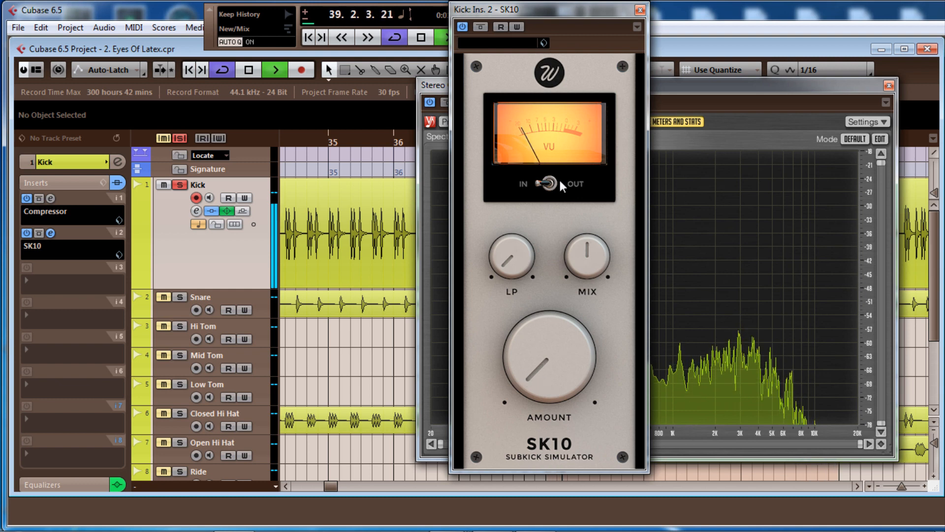
Step: Arrange the SK10 and SPAN plug-in windows side by side so the controls and the spectrum do not overlap
drag(574, 7, 493, 7)
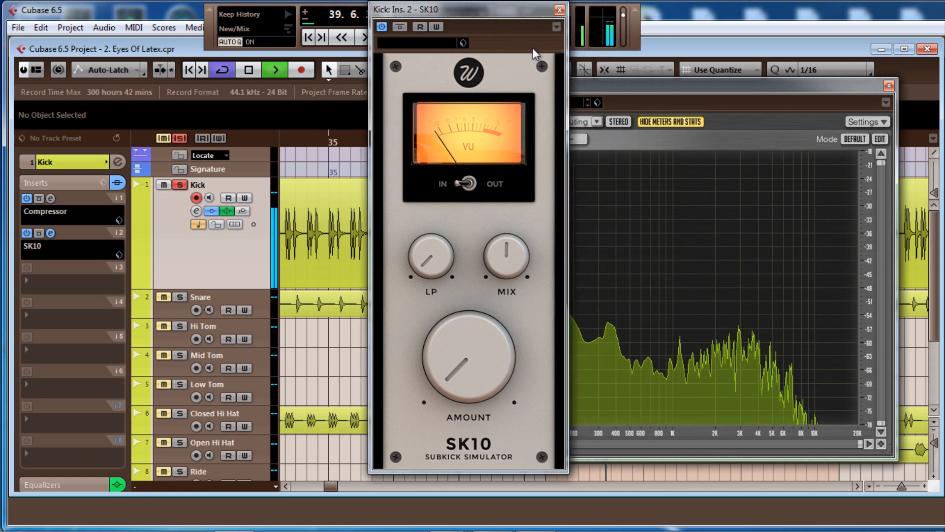
drag(626, 89, 636, 87)
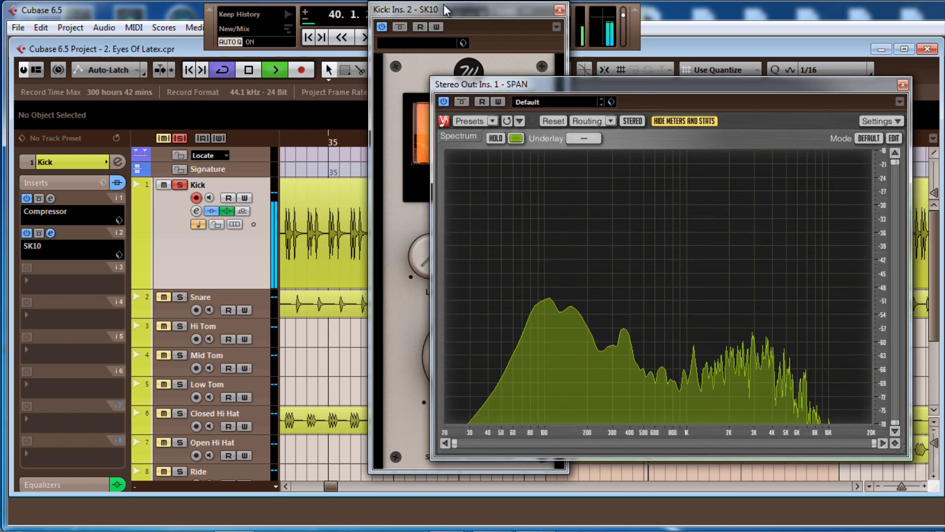
drag(466, 7, 358, 1)
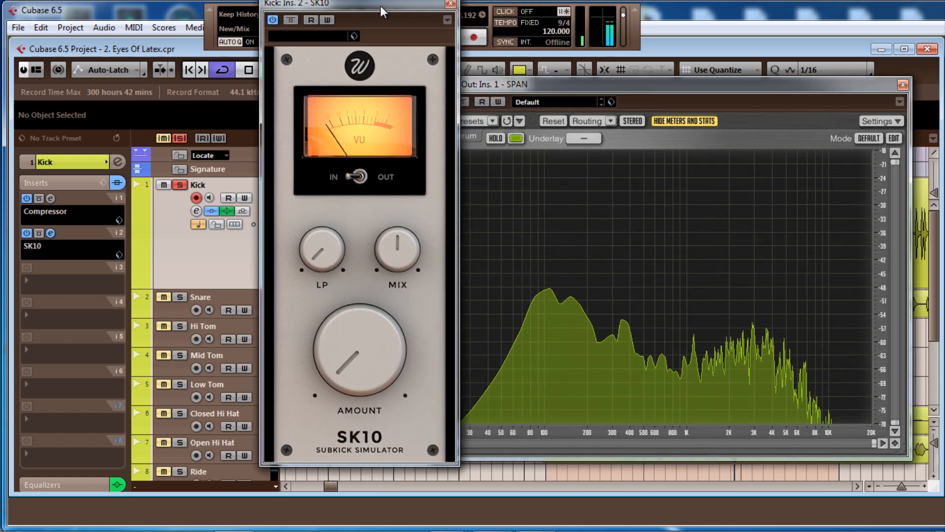
drag(380, 5, 352, 5)
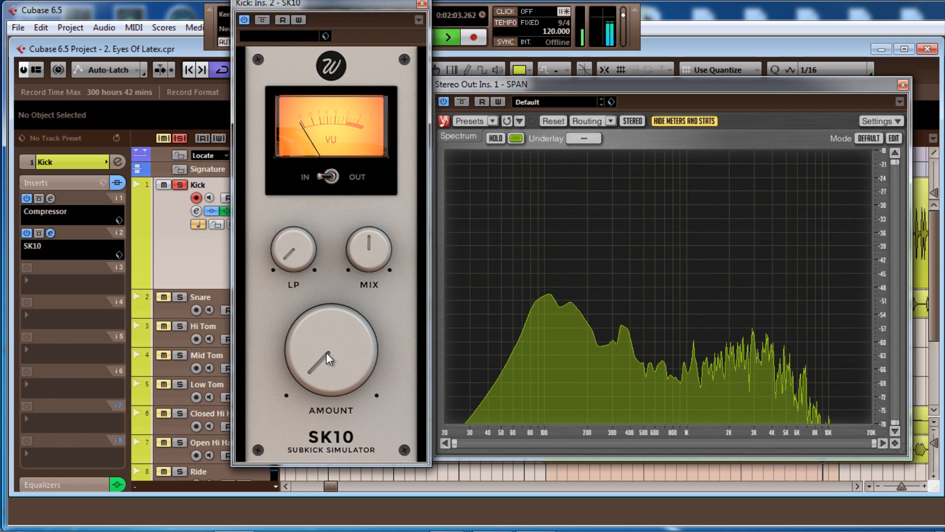
Step: Try the SK10's Amount at about -23 dB and -38 dB, leave it near its midpoint, and stop playback
drag(317, 359, 349, 126)
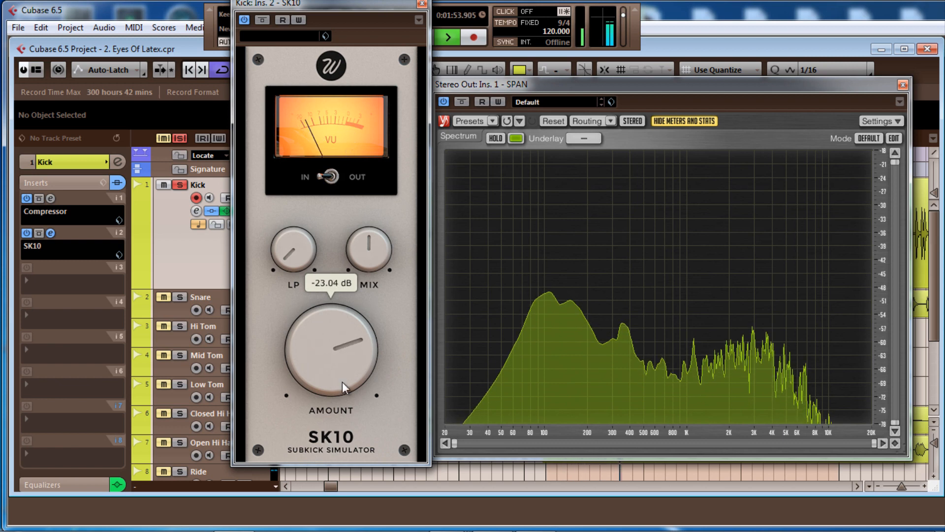
drag(342, 382, 337, 297)
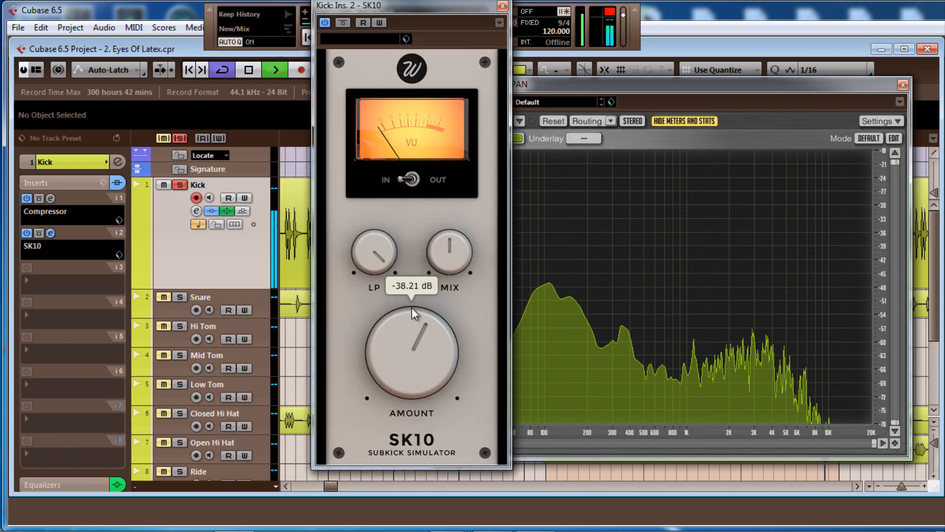
drag(412, 307, 412, 332)
key(space)
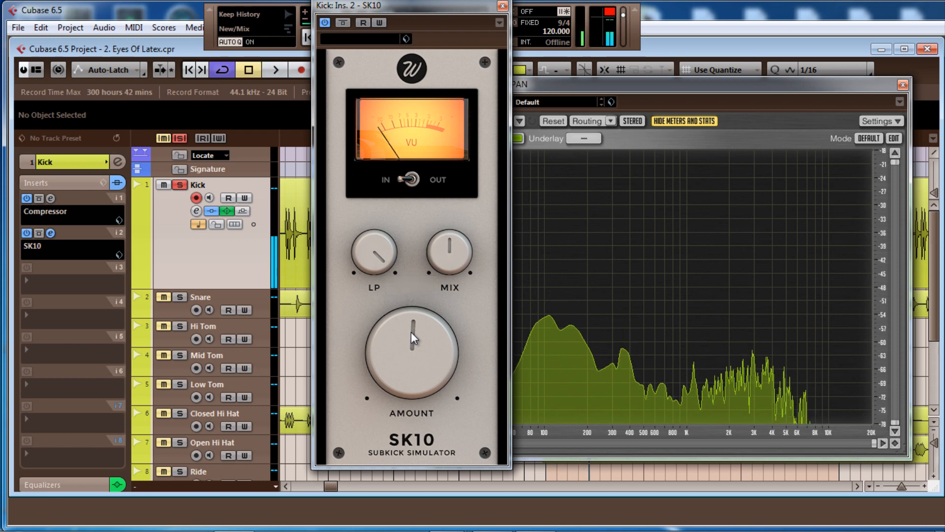
Step: Close the SK10 window and remove the plug-in from the Kick track's second insert slot
drag(461, 2, 539, 20)
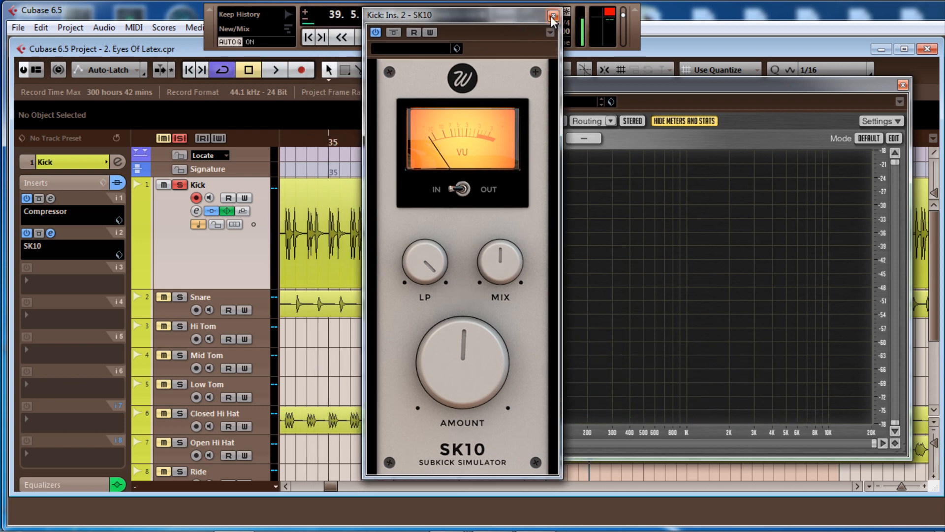
click(553, 16)
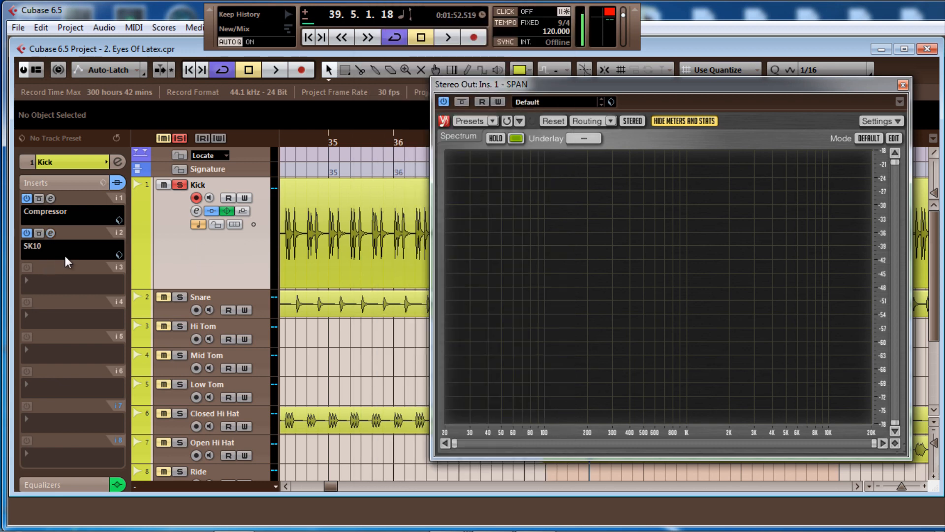
click(37, 247)
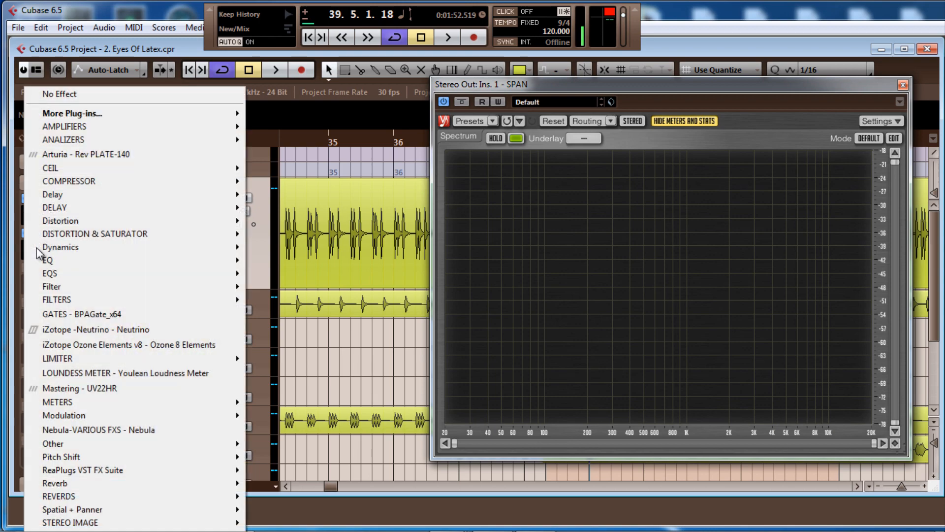
mouse_move(102, 113)
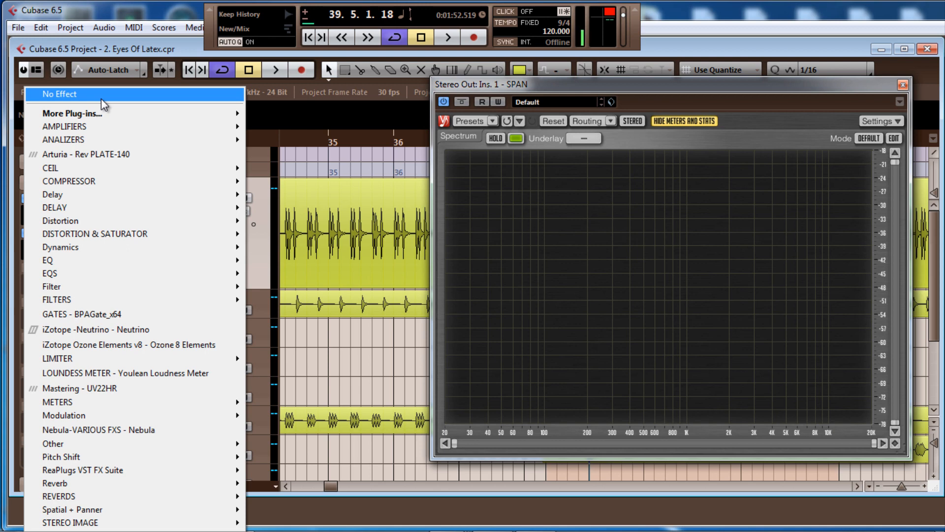
click(101, 99)
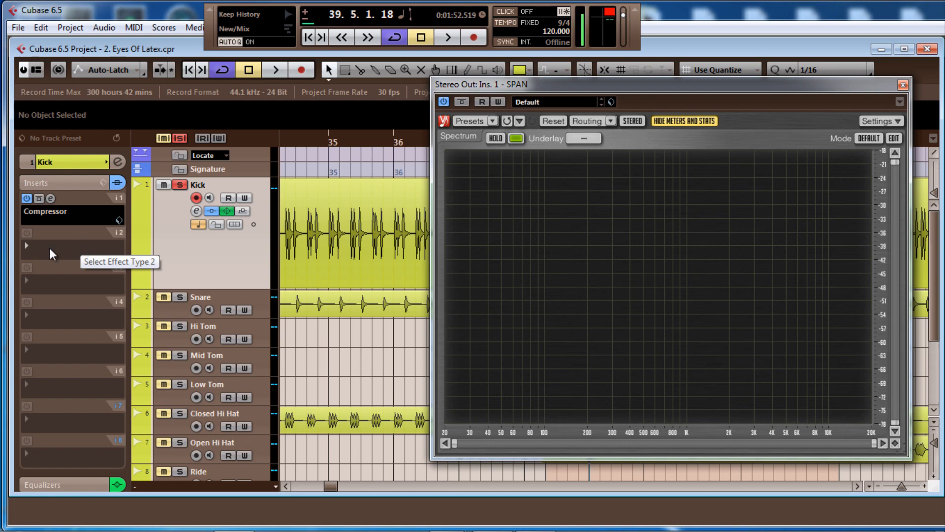
click(27, 249)
mouse_move(29, 251)
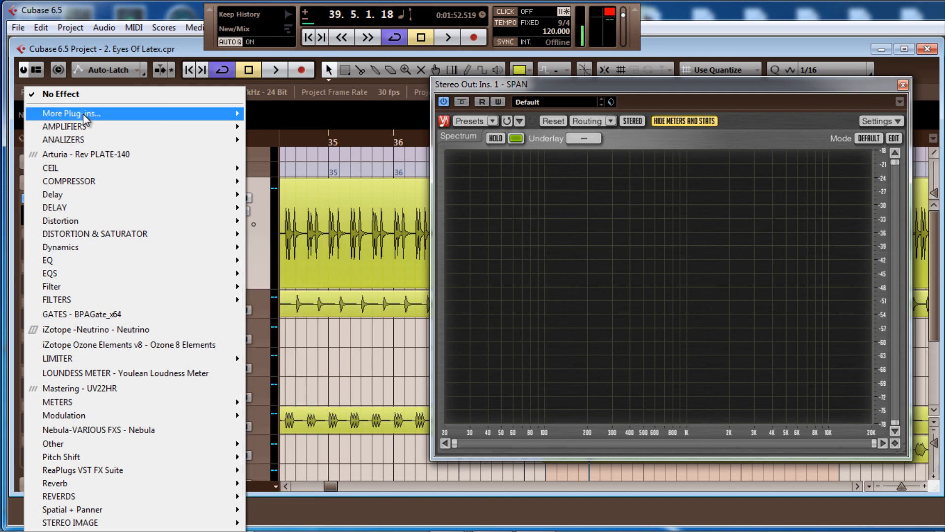
mouse_move(88, 112)
click(323, 117)
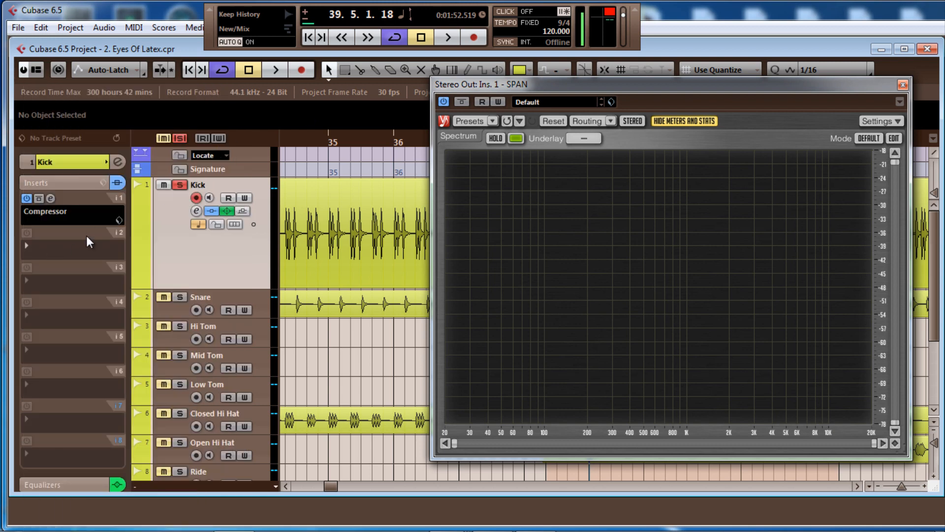
Step: Play the loop and compare the Kick track with its equalizer and its inserts bypassed in turn, restoring both
key(space)
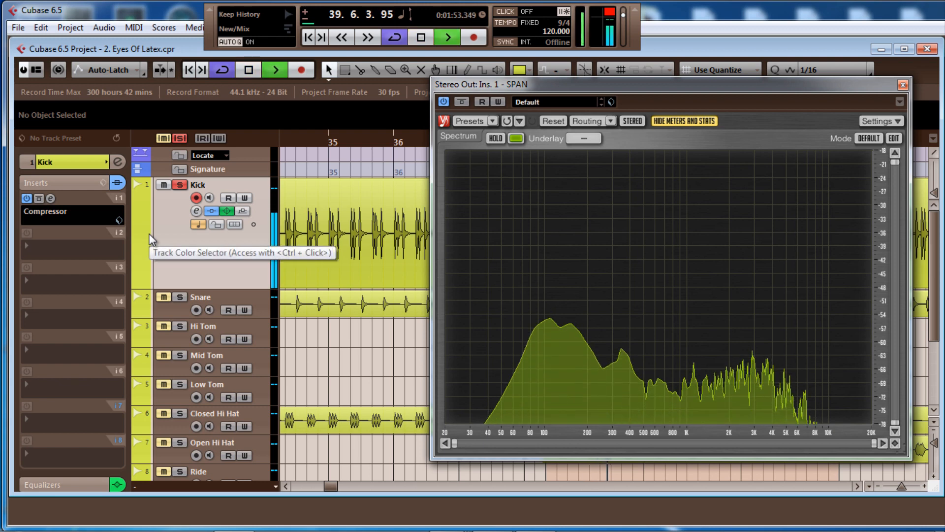
click(226, 211)
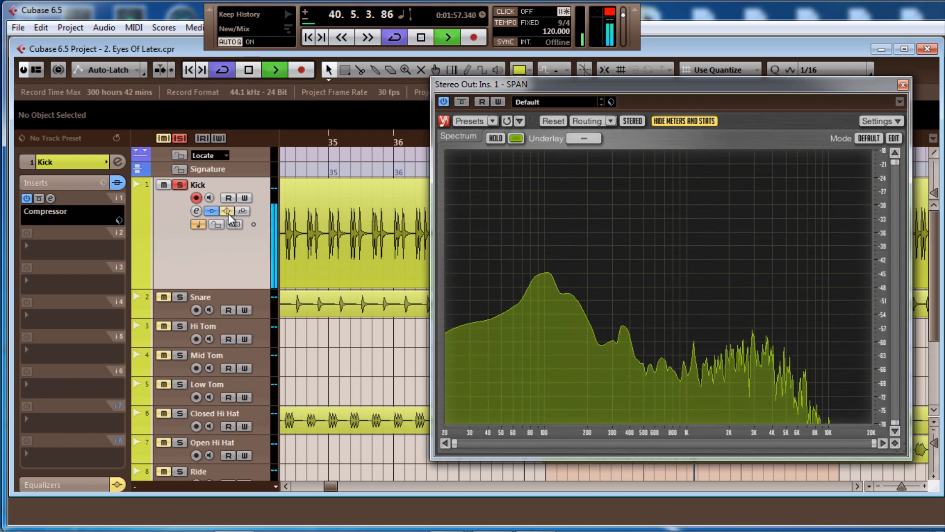
click(228, 212)
click(213, 212)
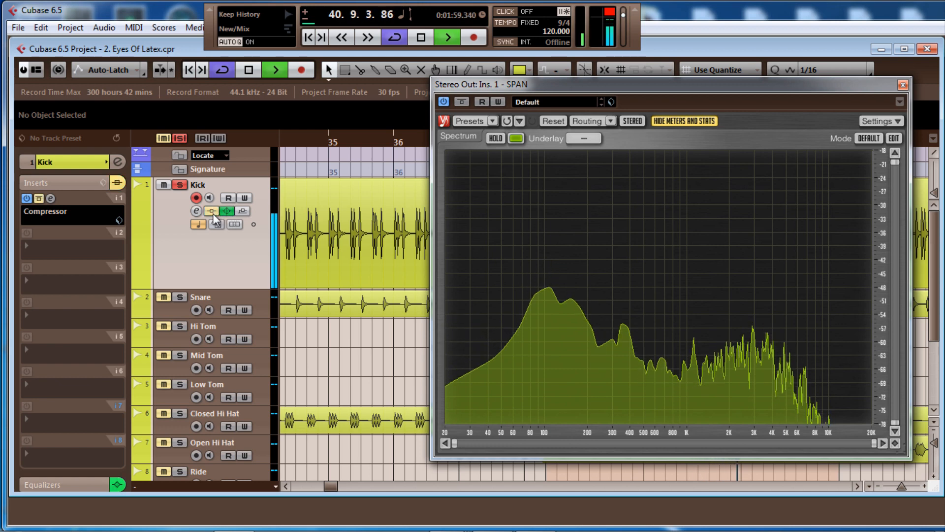
click(212, 213)
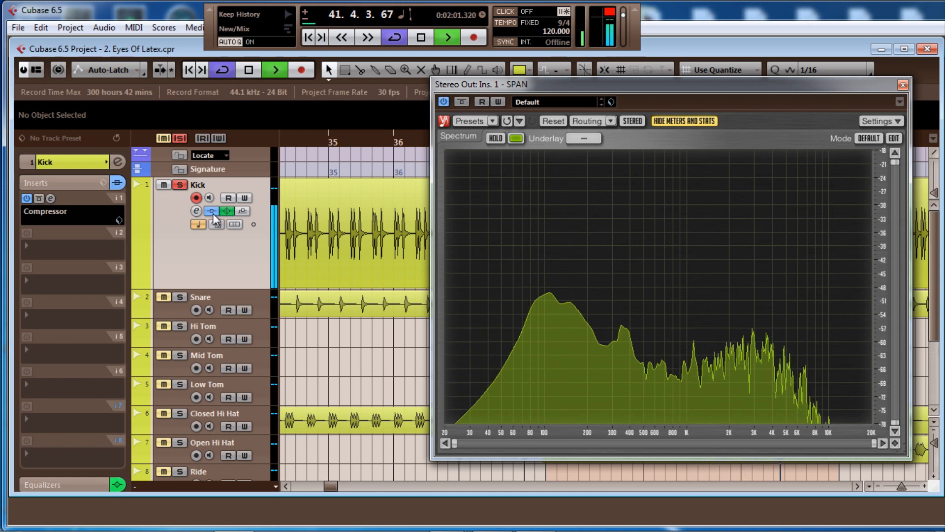
click(223, 212)
click(223, 213)
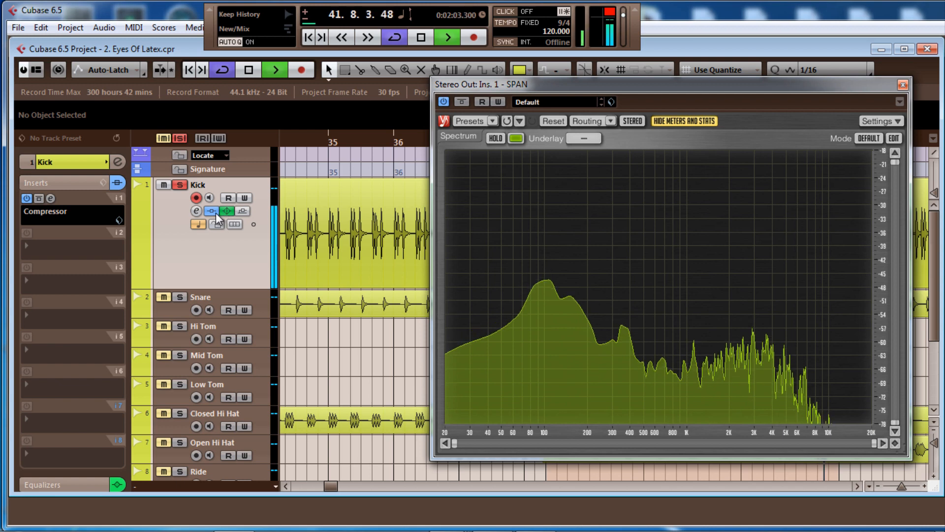
click(216, 213)
click(216, 213)
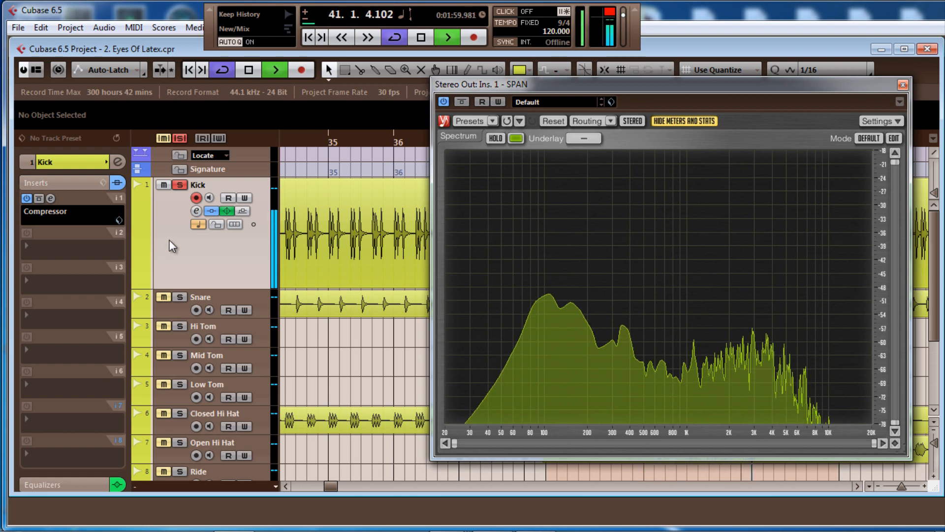
Step: Open the Kick channel's settings with the EQ curve in view and enable EQ band 3, boosted 2.6 dB at 1900 Hz
key(e)
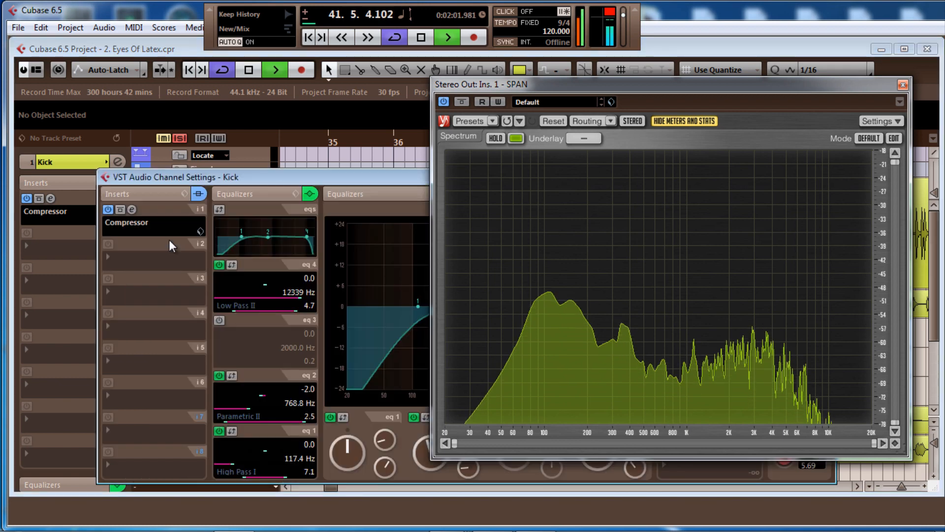
drag(342, 175, 138, 169)
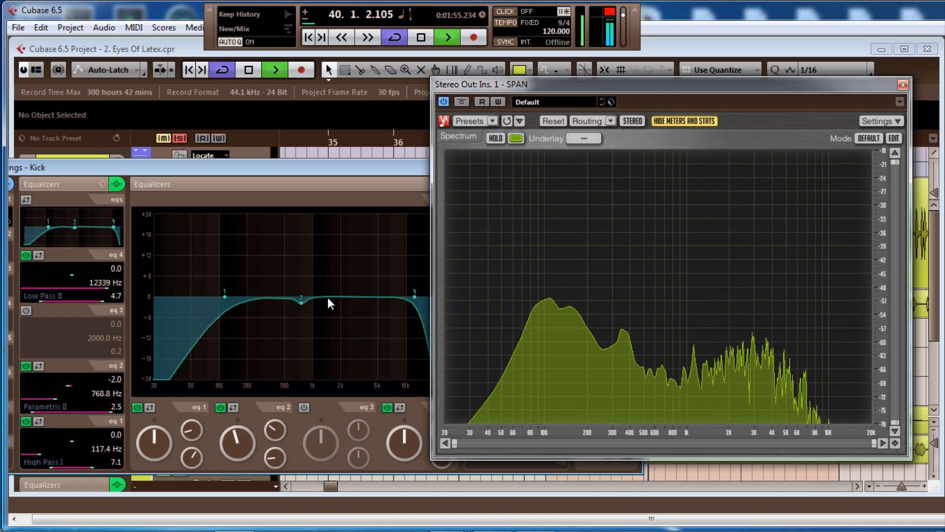
click(138, 343)
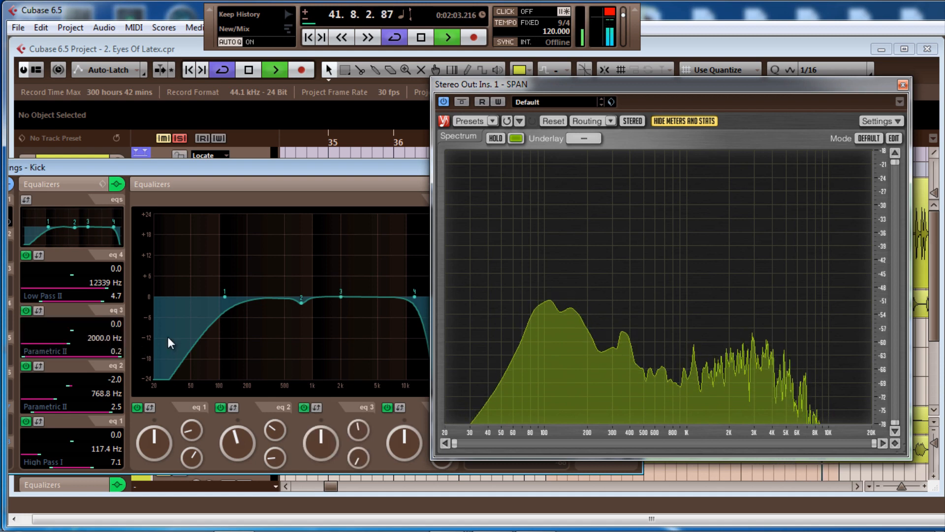
mouse_move(341, 298)
mouse_down()
mouse_move(348, 284)
mouse_move(339, 288)
mouse_up()
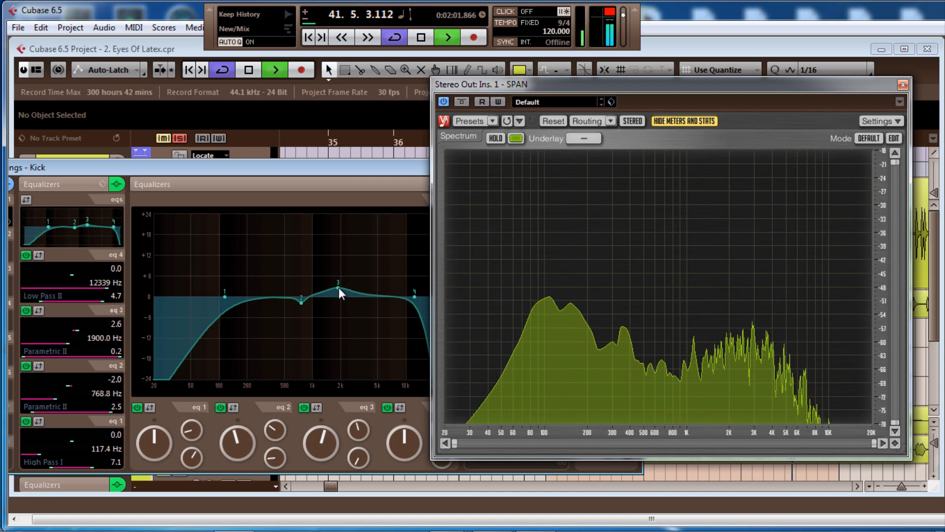
Step: Sweep the frequency of the Kick's EQ band 3 during playback and settle on 2074.6 Hz
scroll(339, 288, down, 4)
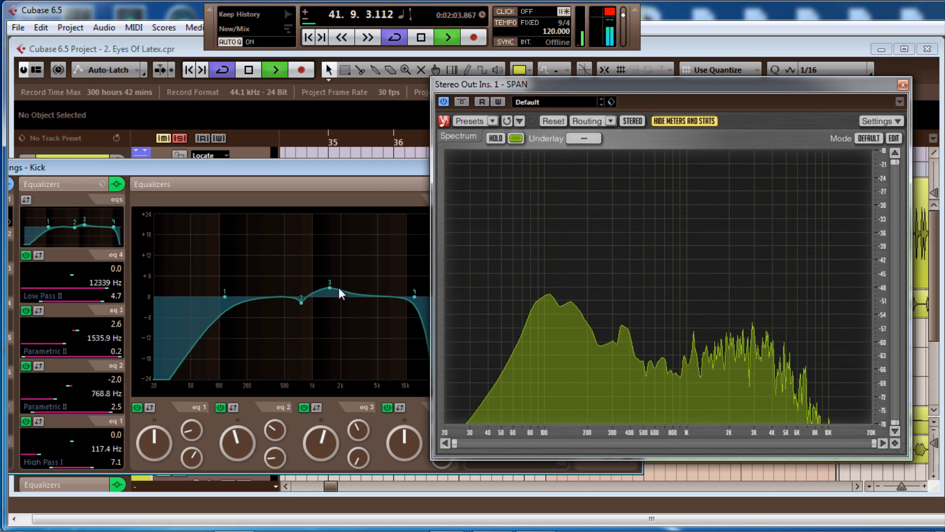
scroll(339, 287, up, 10)
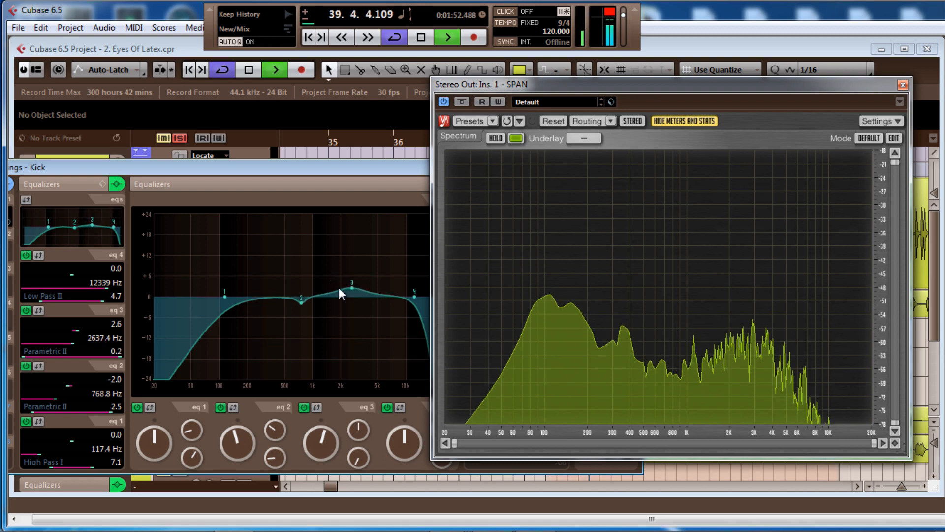
scroll(339, 287, up, 1)
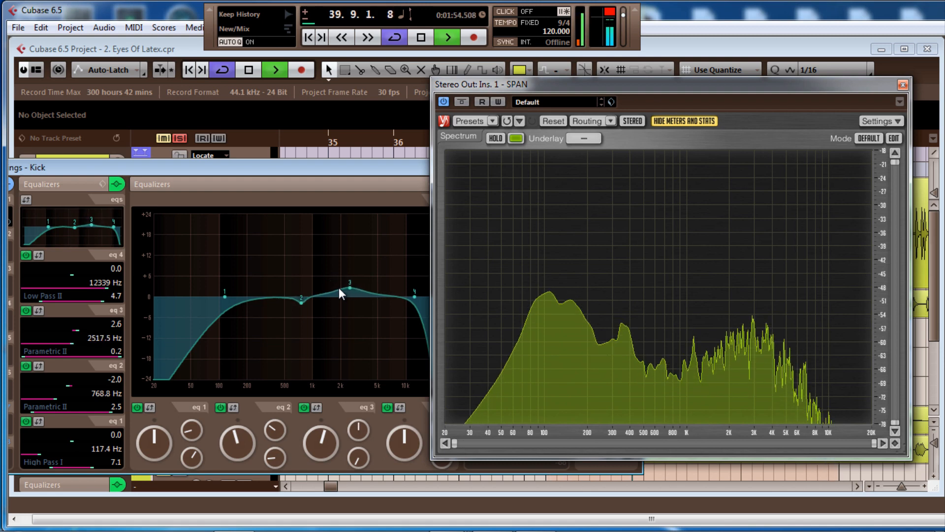
scroll(338, 287, down, 1)
scroll(339, 287, down, 2)
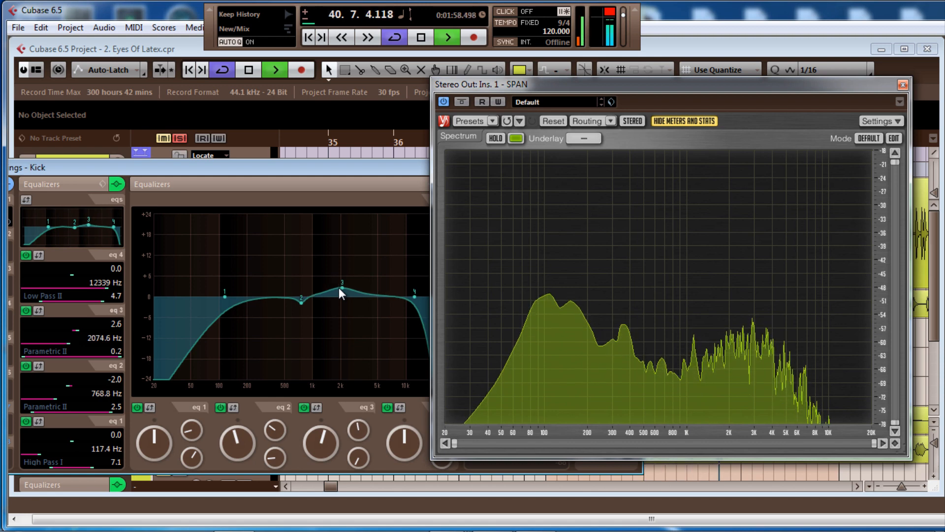
scroll(339, 287, up, 2)
scroll(339, 287, down, 2)
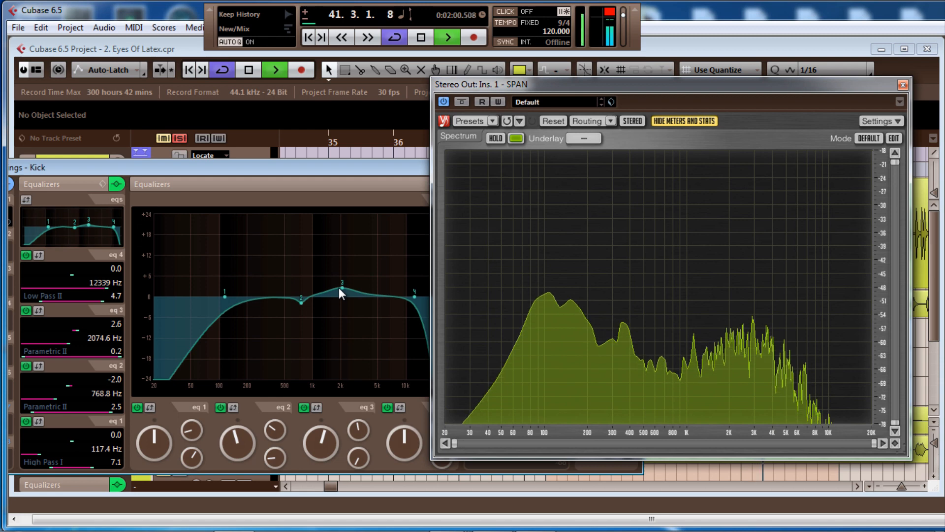
Step: Narrow the Kick's EQ band 3 to a Q of 1.6, keeping its frequency at 2074.6 Hz after trying 2288.9 Hz
scroll(339, 288, up, 5)
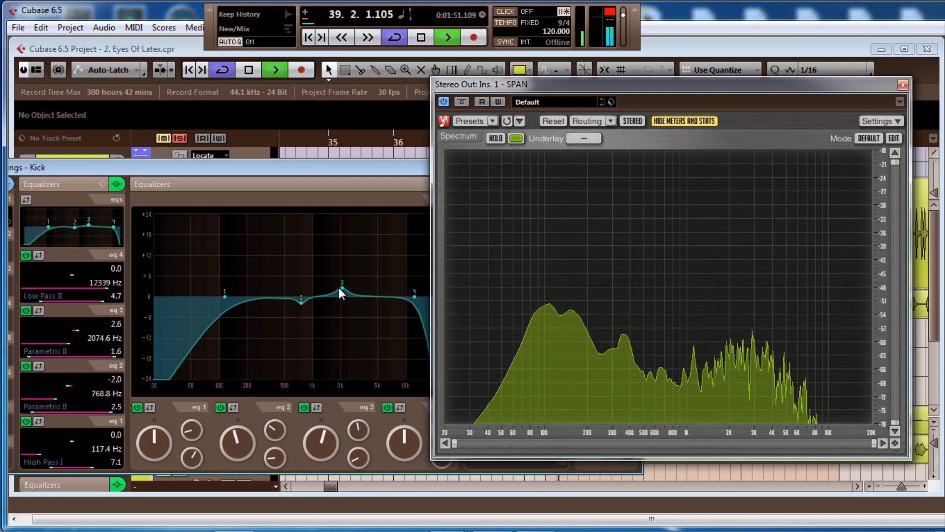
scroll(339, 287, up, 1)
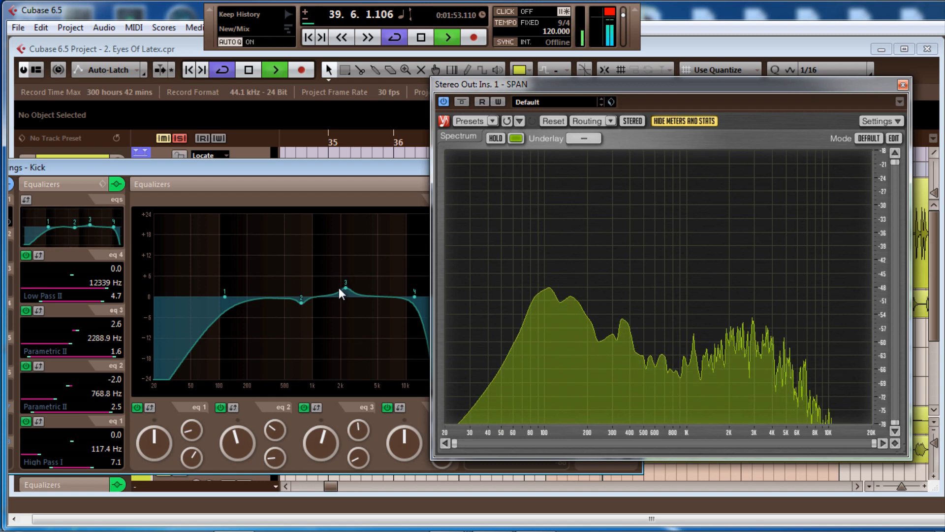
scroll(339, 287, down, 2)
Step: Fine-tune the gain of the Kick's EQ band 3 from a trial 3.0 dB down to 2.0 dB
scroll(339, 287, up, 2)
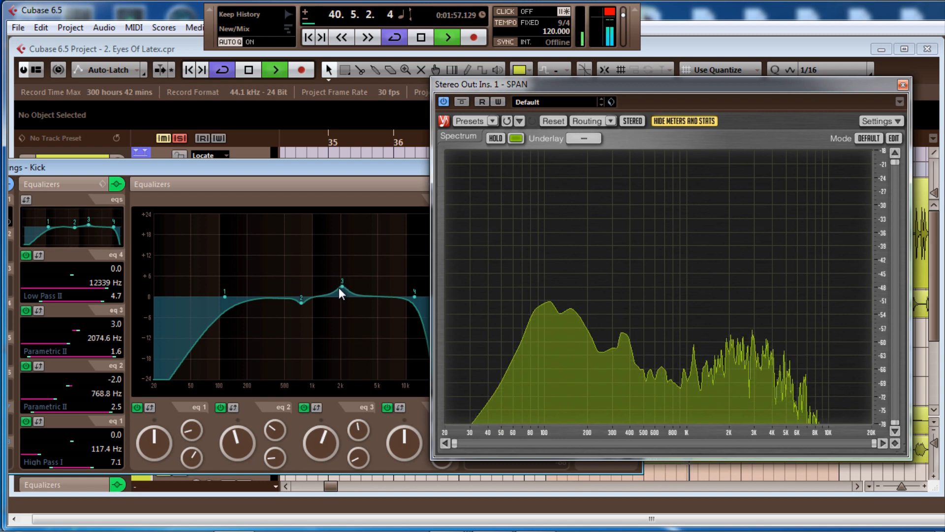
scroll(339, 287, down, 2)
scroll(340, 292, down, 2)
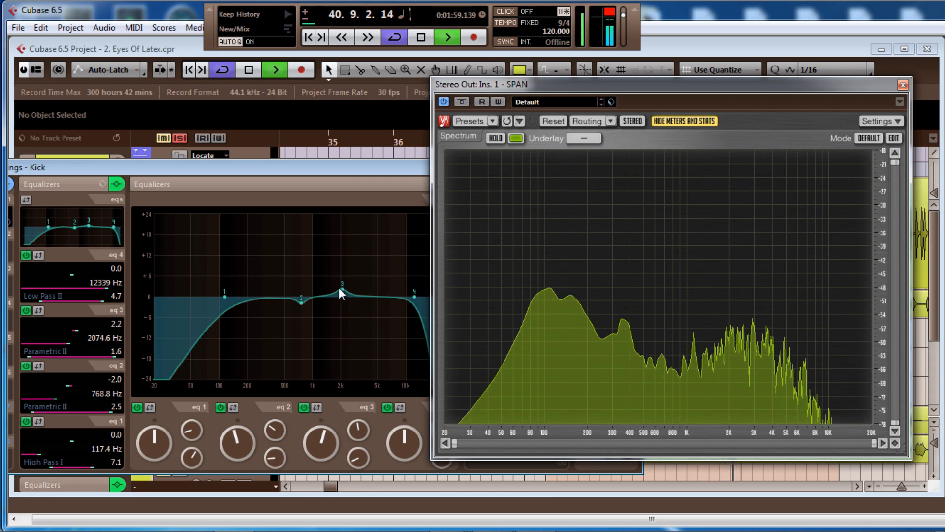
scroll(339, 292, down, 2)
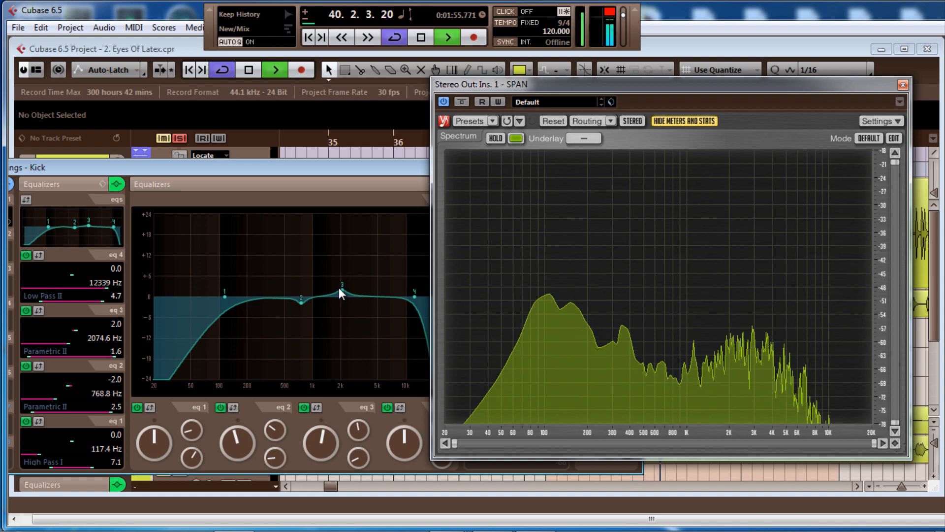
scroll(338, 288, up, 2)
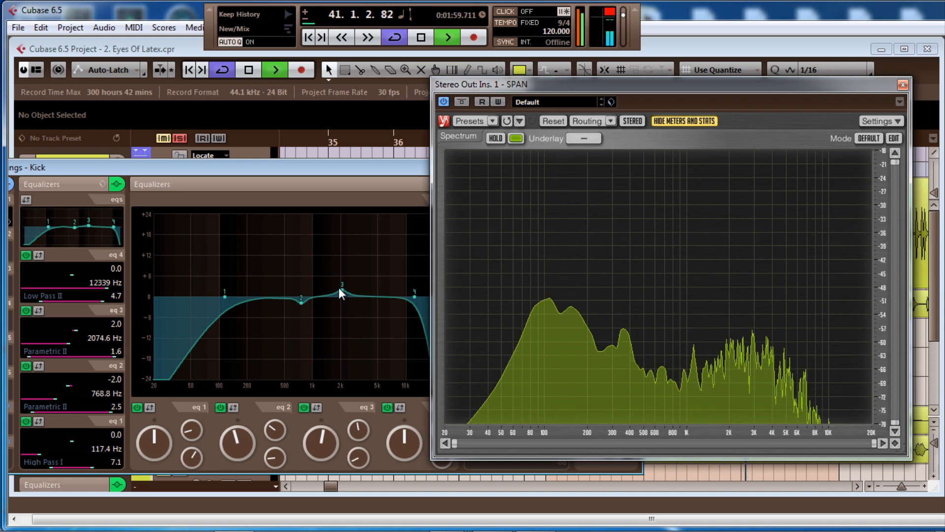
Step: Widen the Kick's EQ band 3 to a Q of 0.9, keeping its gain at 2.0 dB
scroll(338, 287, down, 6)
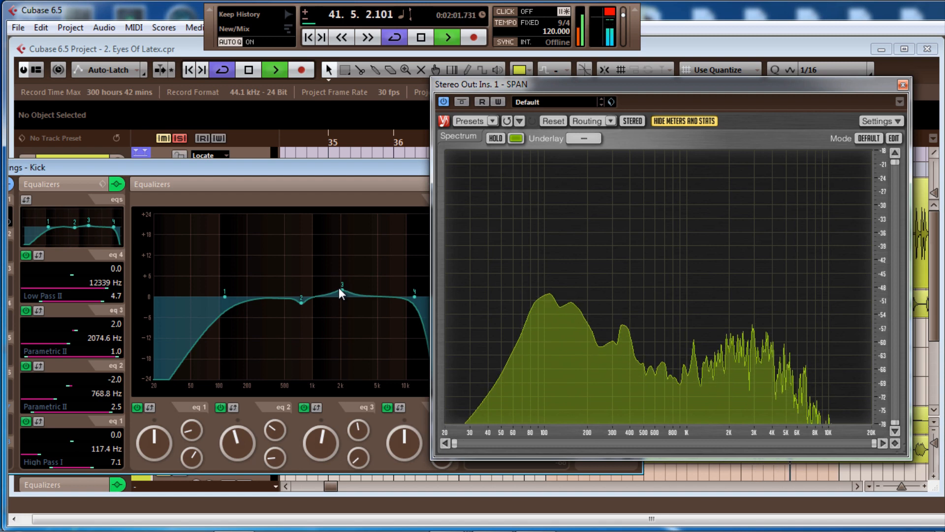
scroll(339, 288, down, 4)
scroll(340, 288, up, 1)
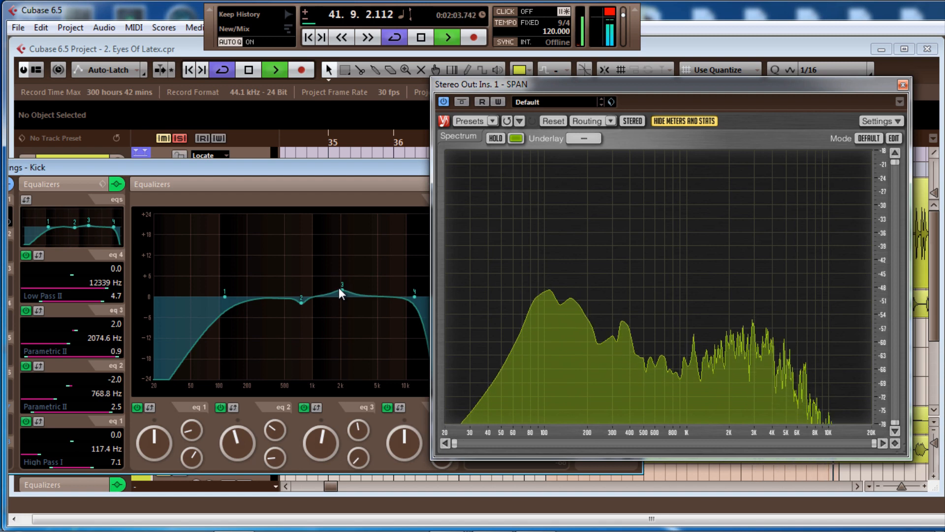
Step: Compare the Kick with its equalizer bypassed and re-enabled against the SPAN spectrum, and close the channel settings
drag(385, 170, 368, 173)
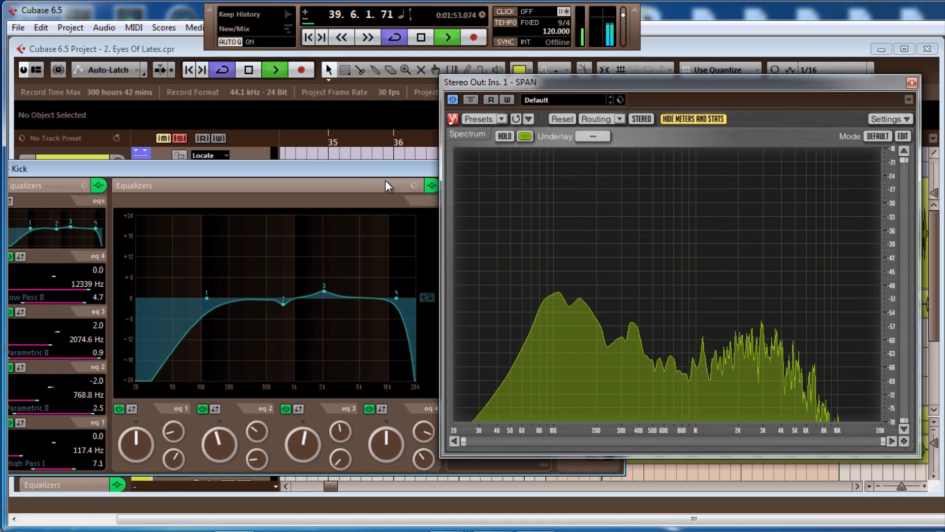
click(430, 187)
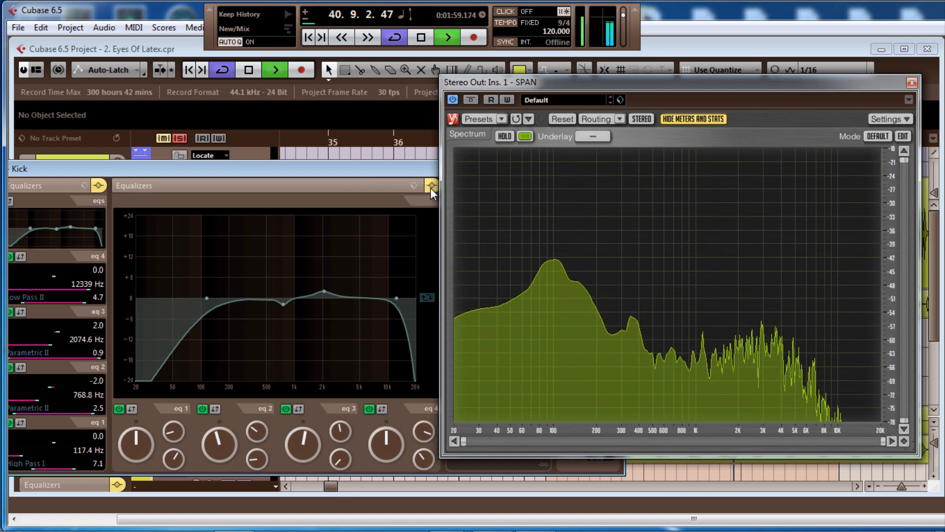
click(431, 186)
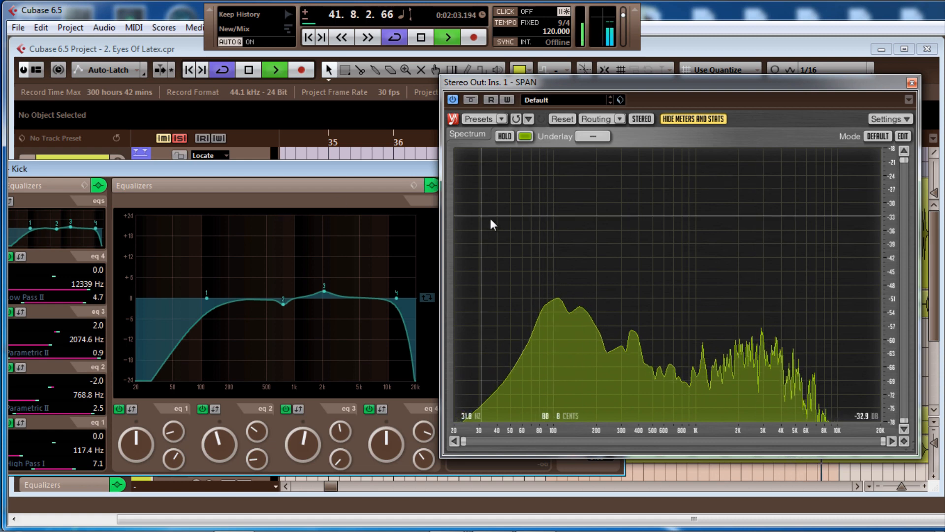
mouse_move(356, 170)
mouse_down()
mouse_move(420, 170)
mouse_move(341, 170)
mouse_up()
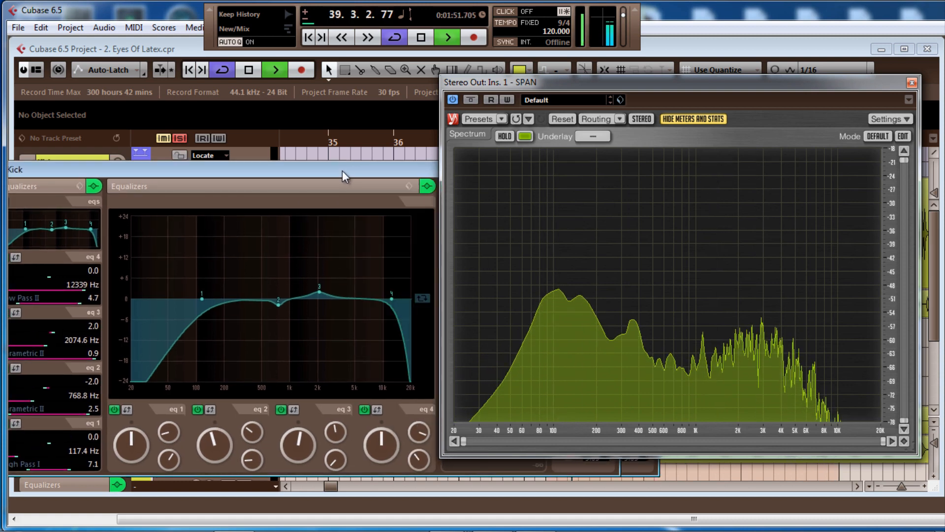
key(Escape)
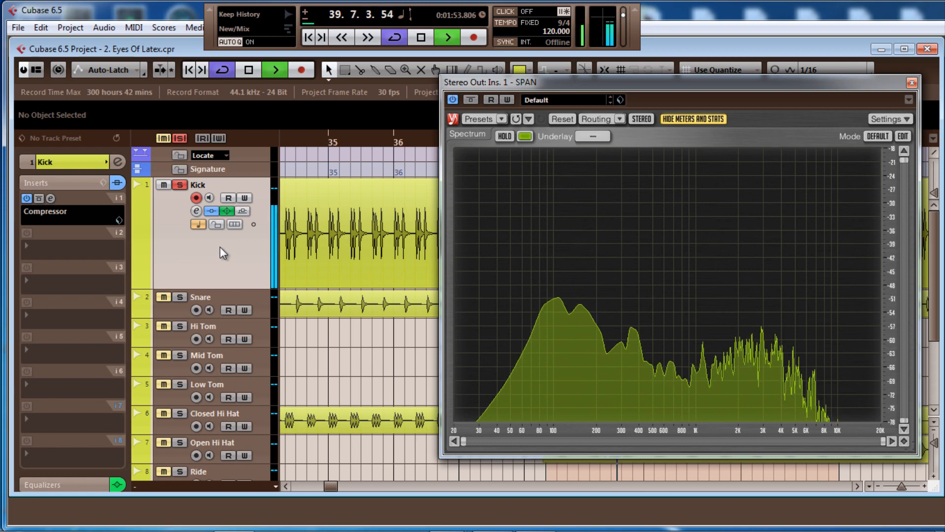
Step: Try the Transient x64 plug-in in the Kick's second insert slot and close its window
click(38, 249)
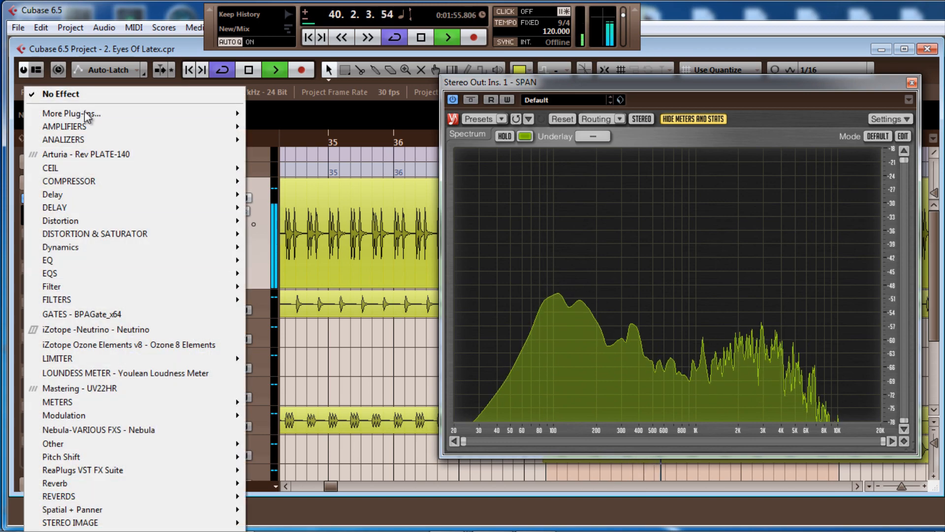
mouse_move(84, 114)
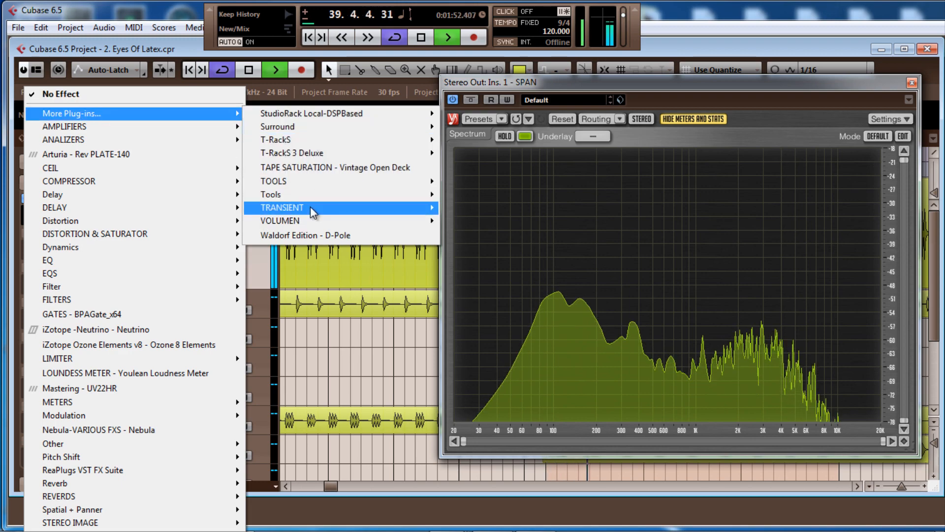
mouse_move(310, 206)
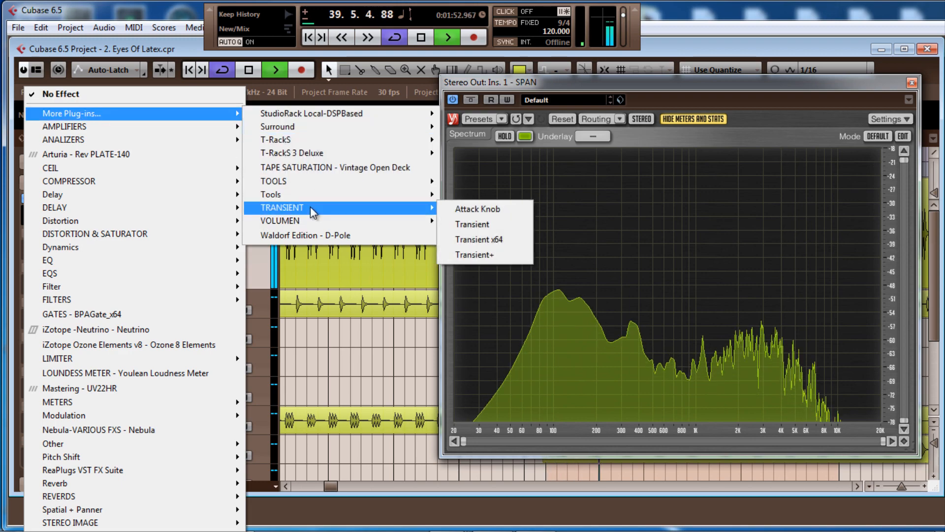
click(465, 240)
click(50, 233)
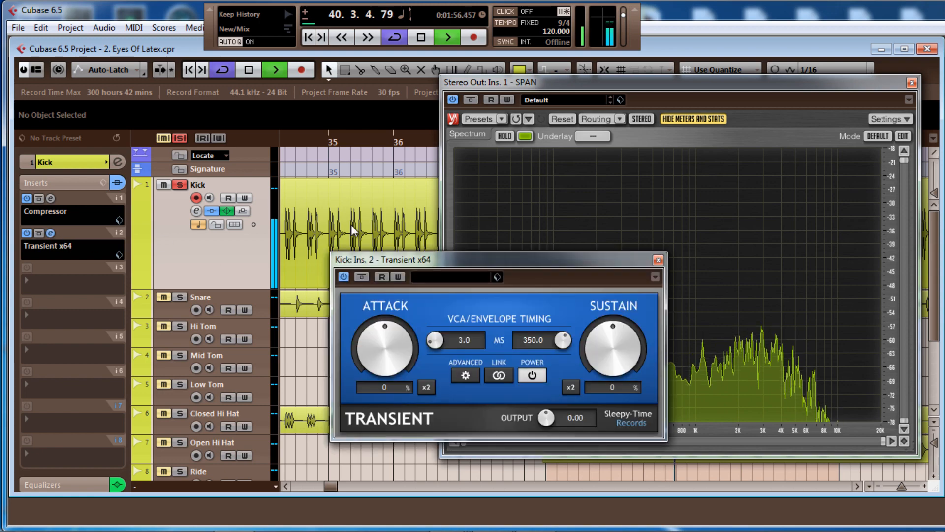
click(658, 263)
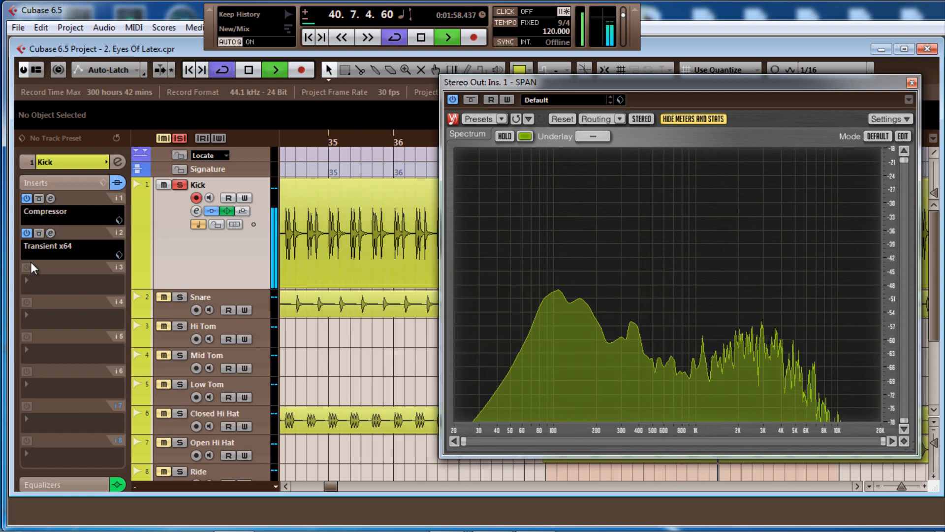
Step: Replace the Kick's second insert with the Audio Assault Transient plug-in and place its window beside SPAN
click(37, 280)
mouse_move(235, 109)
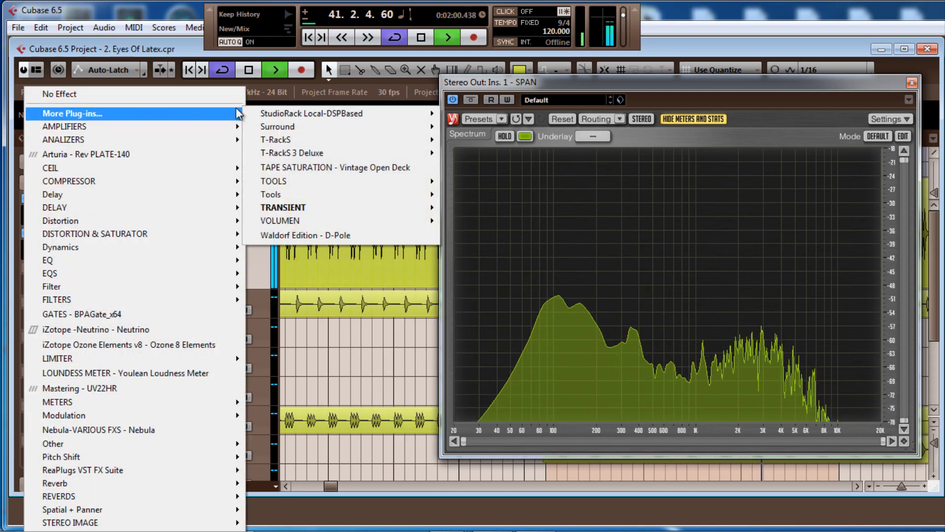
mouse_move(365, 212)
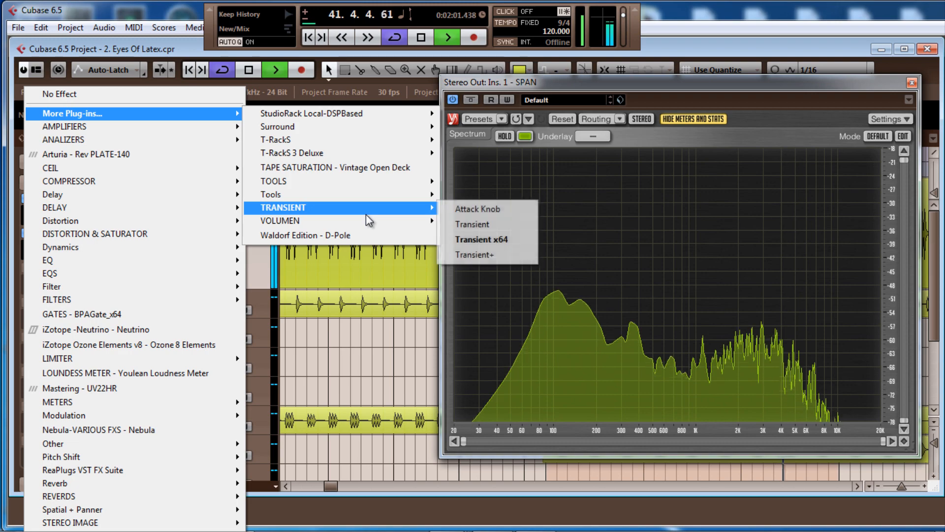
click(485, 224)
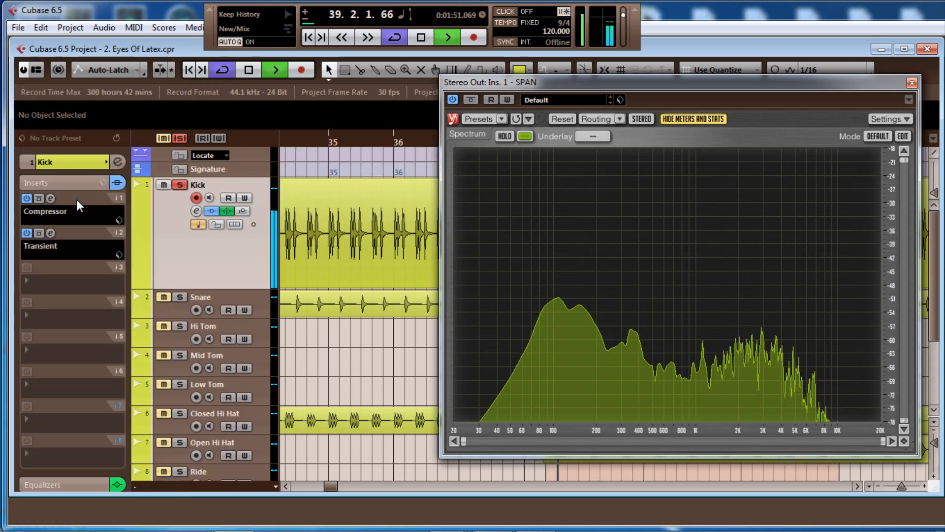
click(50, 233)
drag(634, 144, 326, 138)
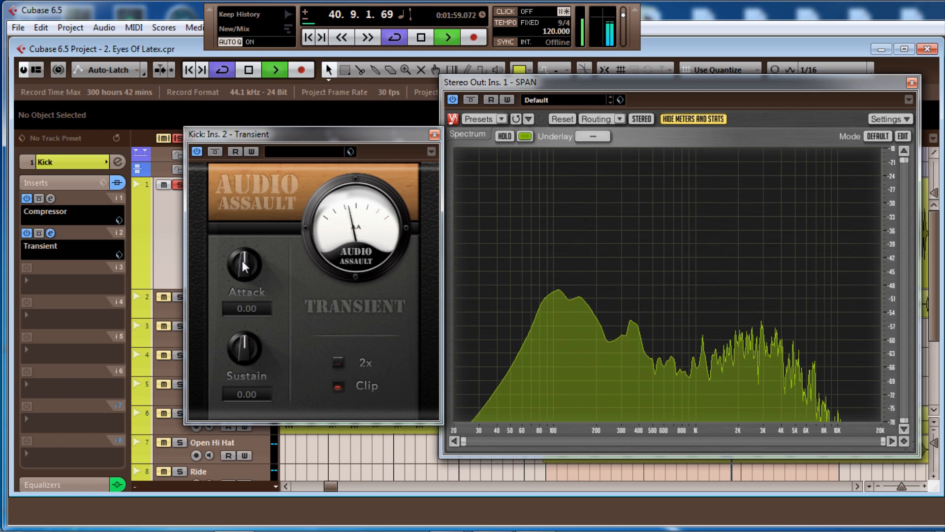
Step: Try Transient Attack values of -11.71 and -18.47 with a bypass comparison, and raise Sustain to 20.61
drag(242, 261, 243, 279)
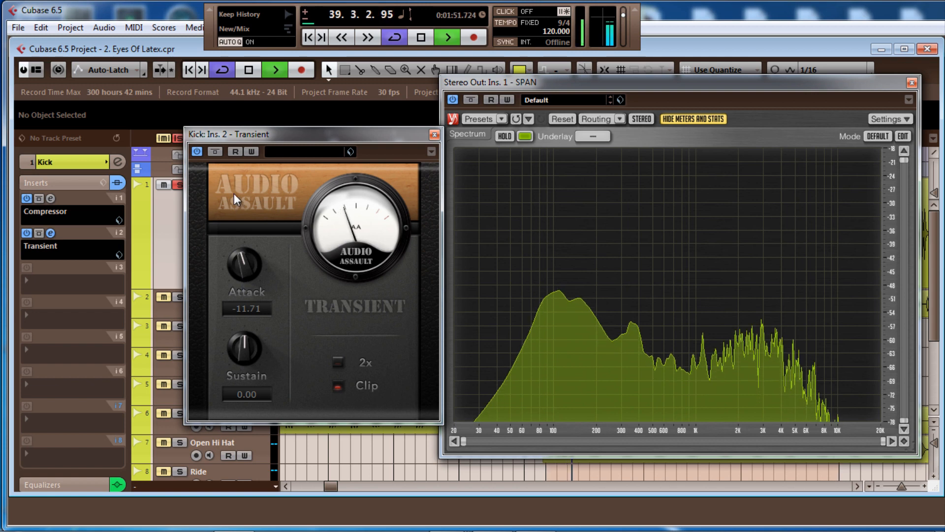
click(211, 150)
click(210, 150)
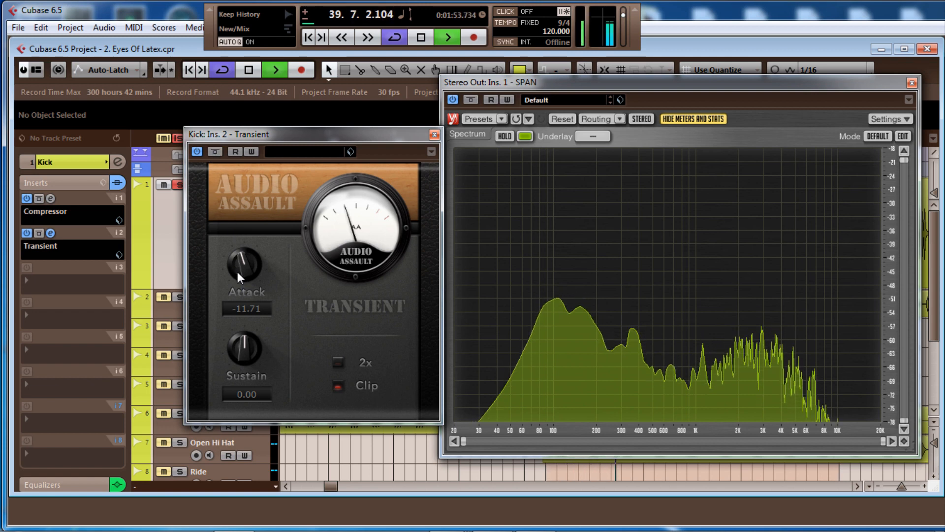
drag(240, 274, 244, 293)
drag(243, 353, 241, 321)
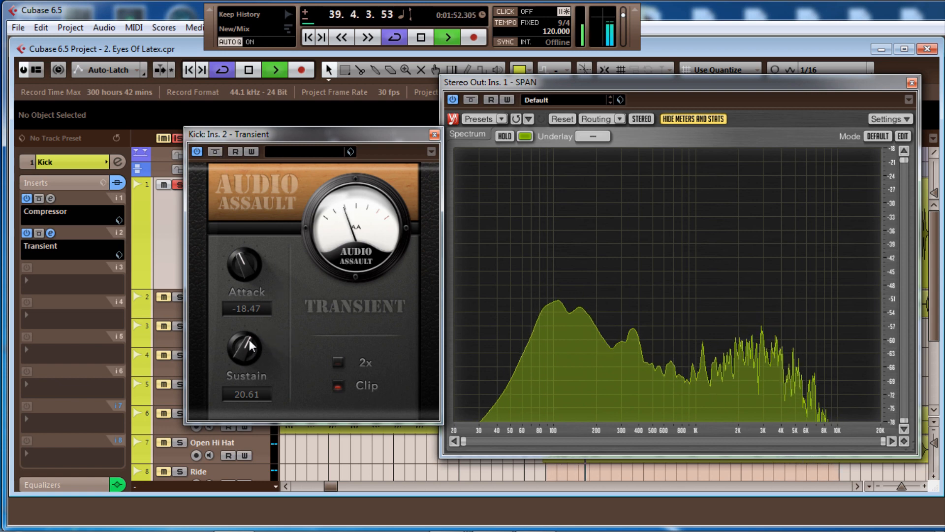
Step: Set the Transient plug-in's Attack to 9.91 and Sustain to 17.54, check against bypass, and close its window
drag(246, 262, 248, 222)
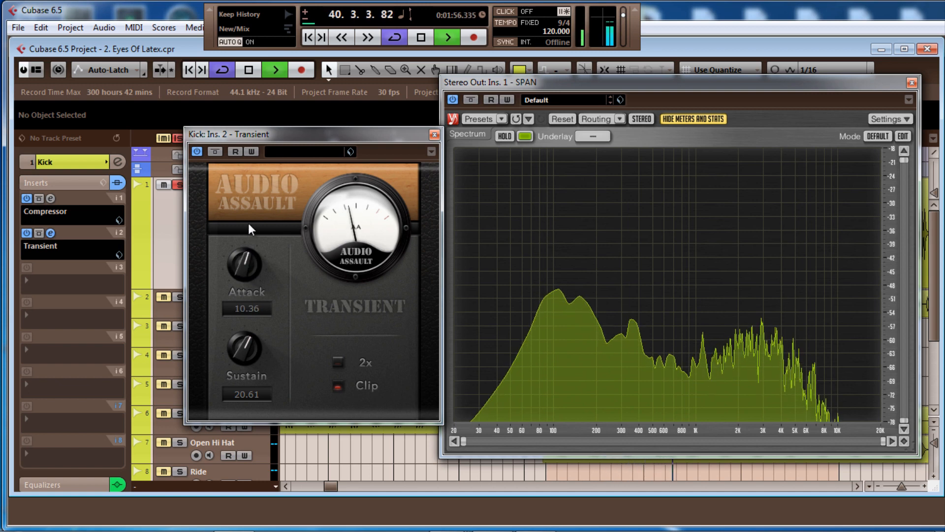
drag(243, 264, 243, 265)
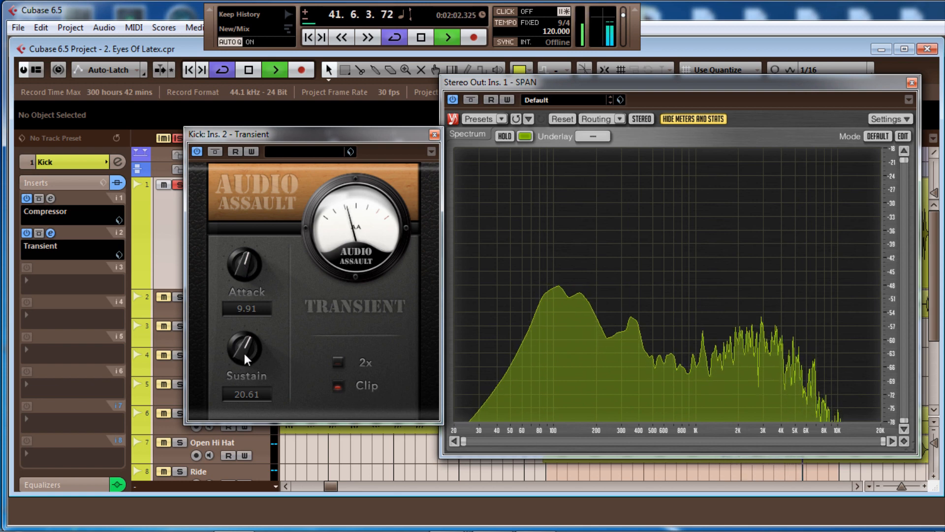
drag(245, 353, 244, 356)
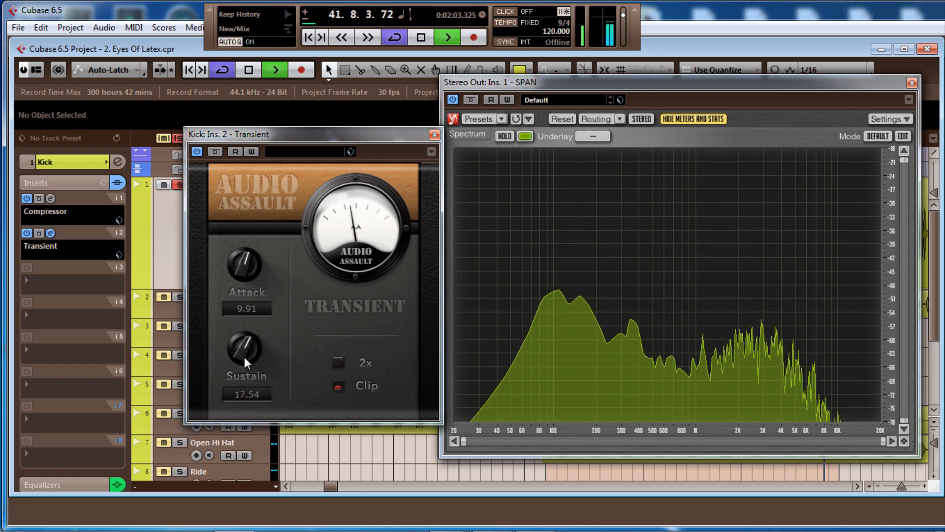
click(215, 152)
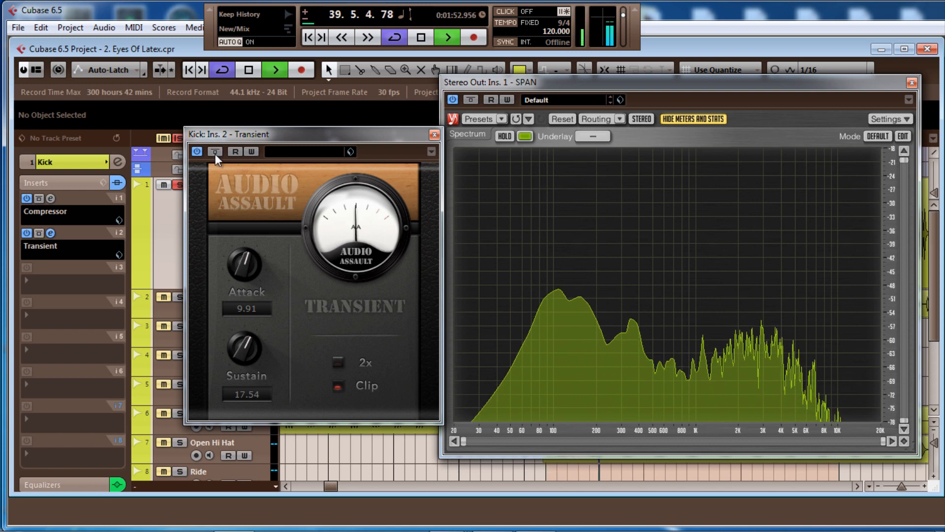
click(434, 134)
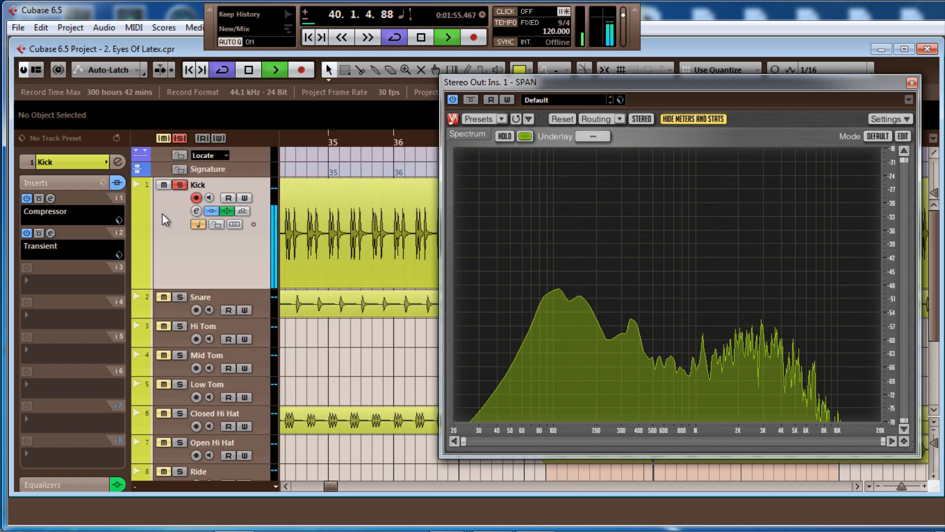
Step: Compare the processed Kick with its inserts and equalizer bypassed, watching the SPAN spectrum, and restore both
click(117, 183)
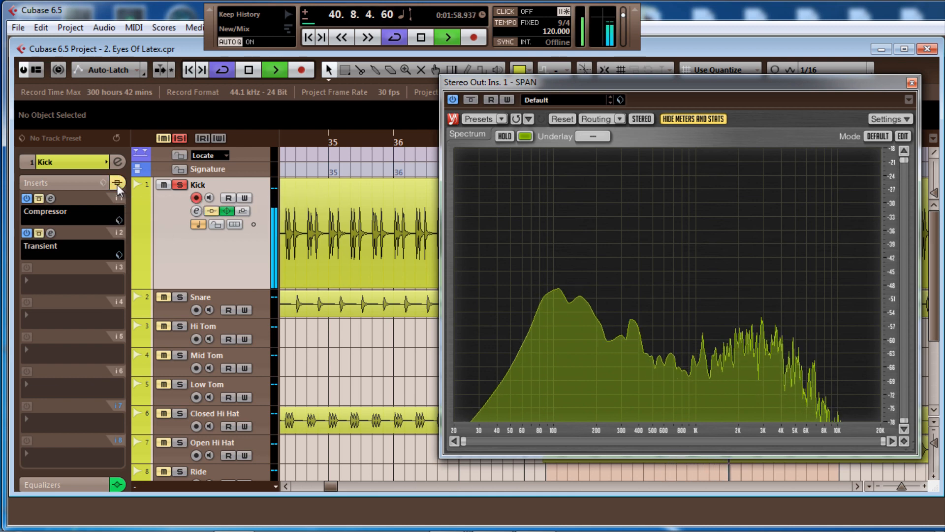
click(117, 183)
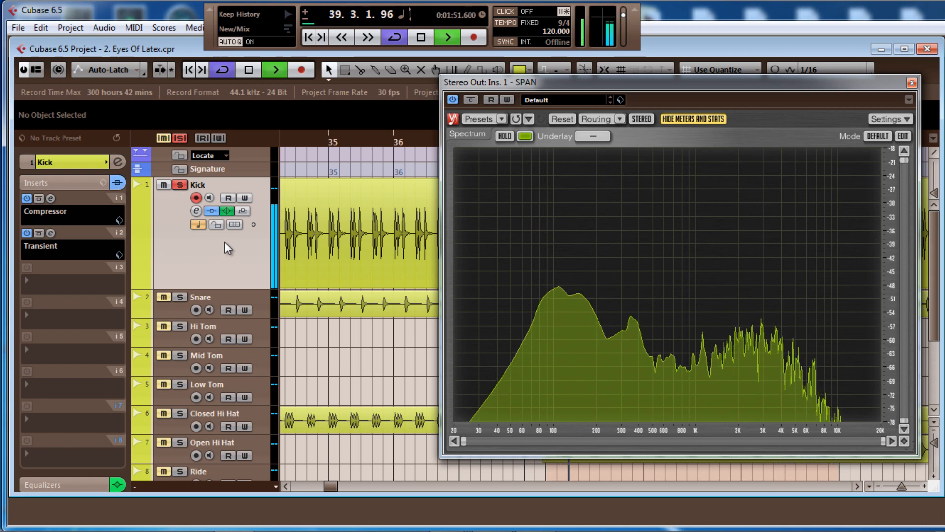
click(227, 211)
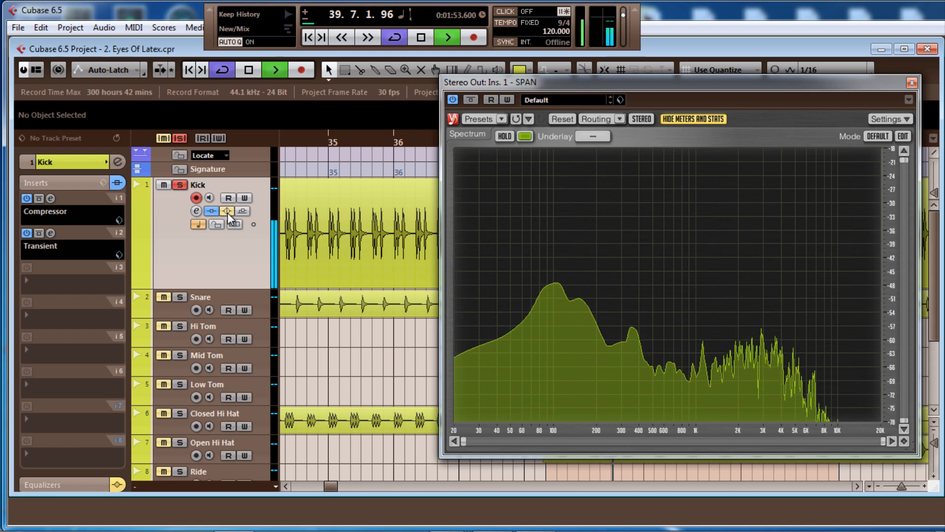
click(117, 183)
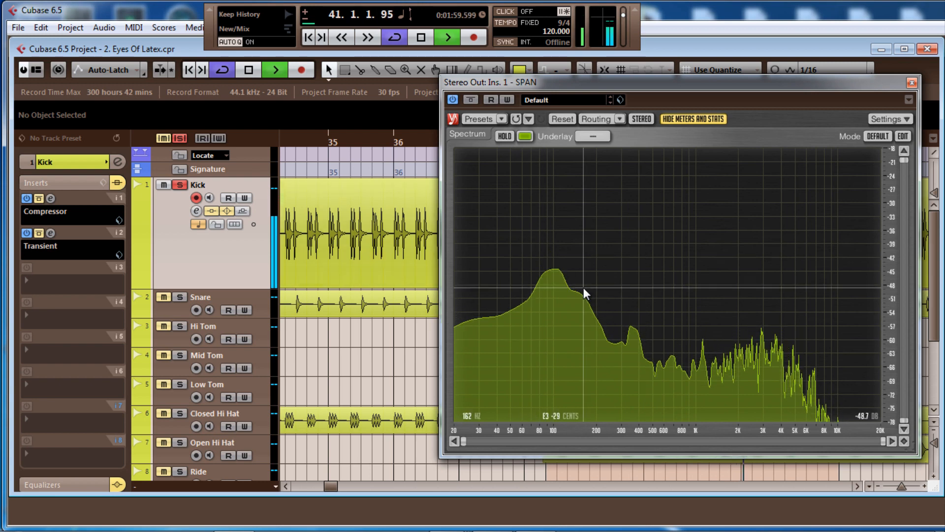
click(118, 182)
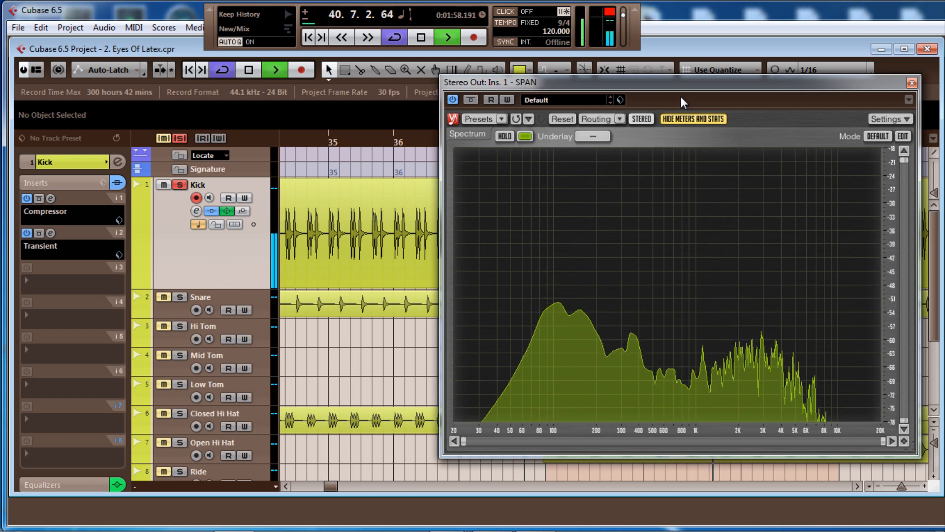
Step: Close the SPAN analyzer and reset the Stereo Out clip indicator in the Mixer
drag(690, 85, 601, 86)
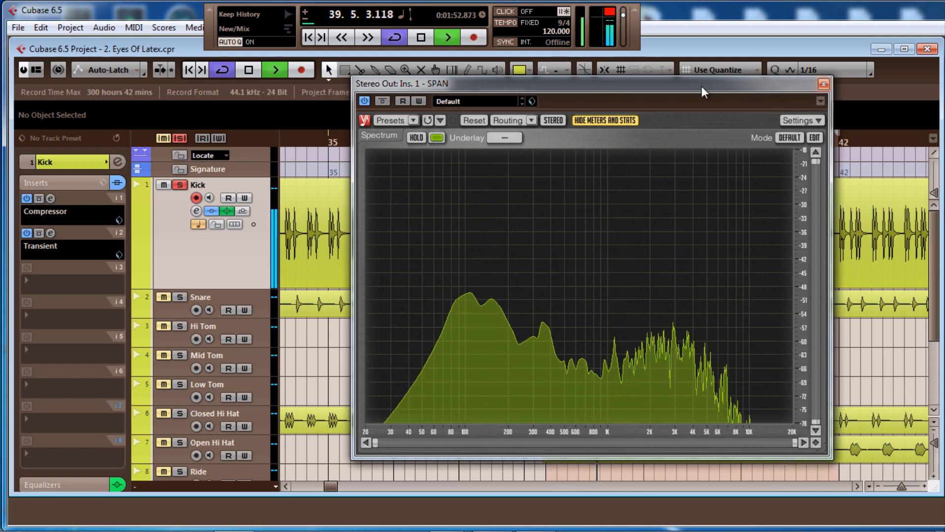
click(823, 84)
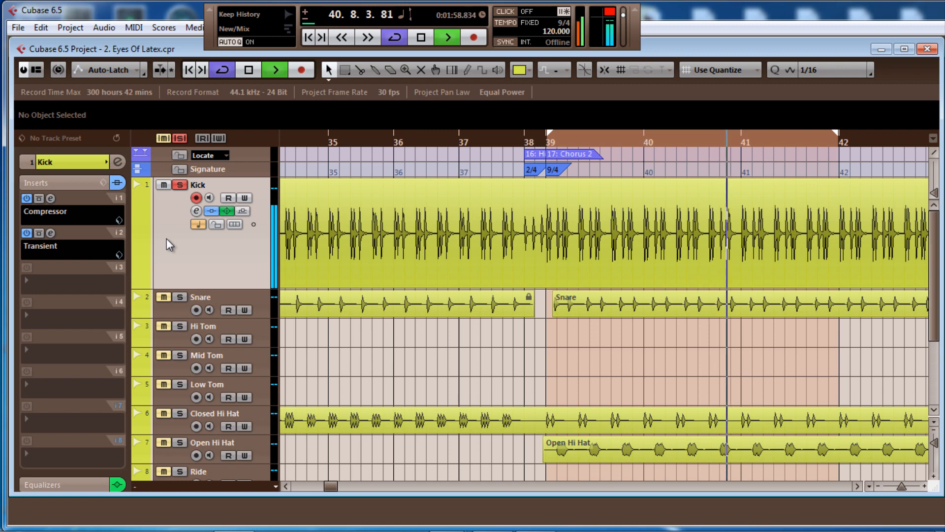
key(F3)
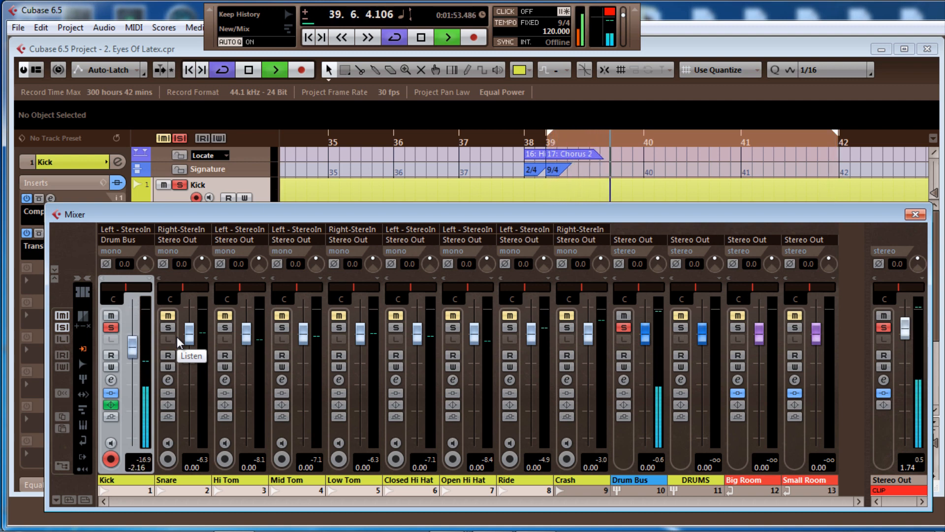
click(887, 488)
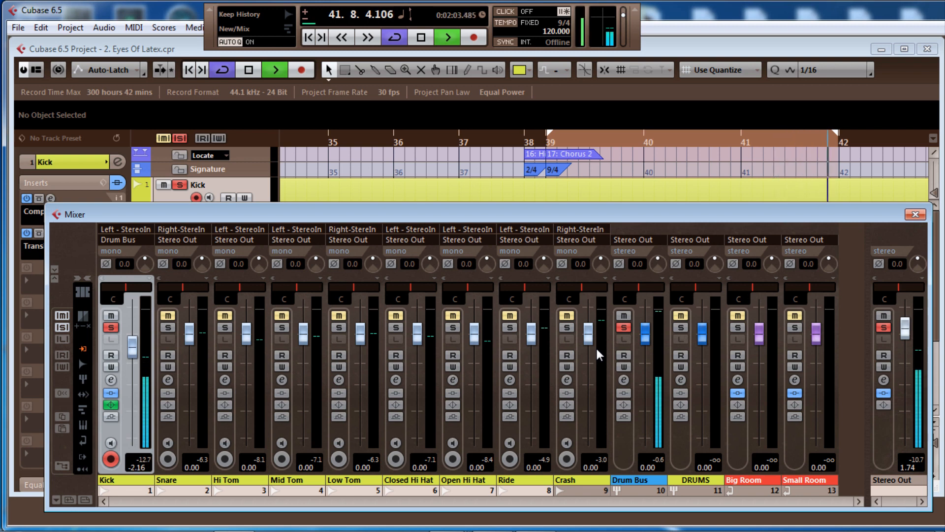
Step: Set the Kick channel's level to 0.00, hide the Mixer, and stop playback
click(139, 468)
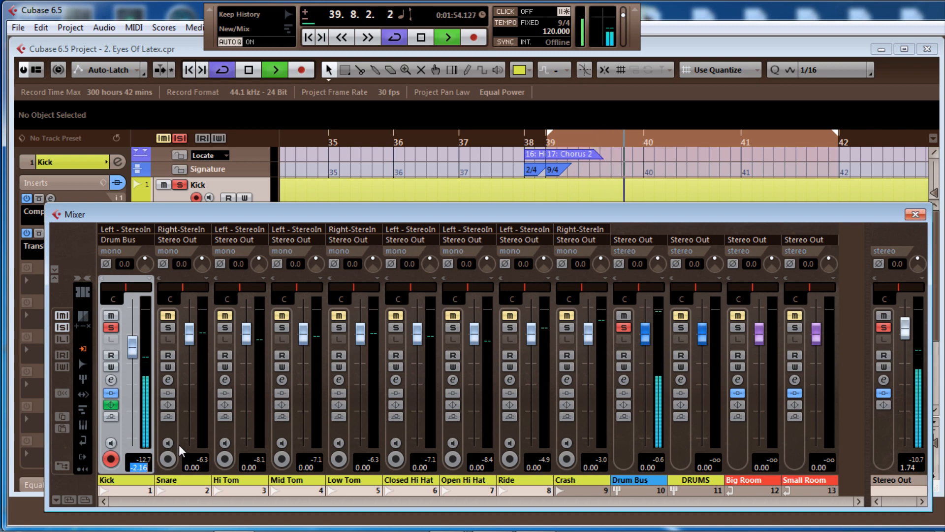
key(BackSpace)
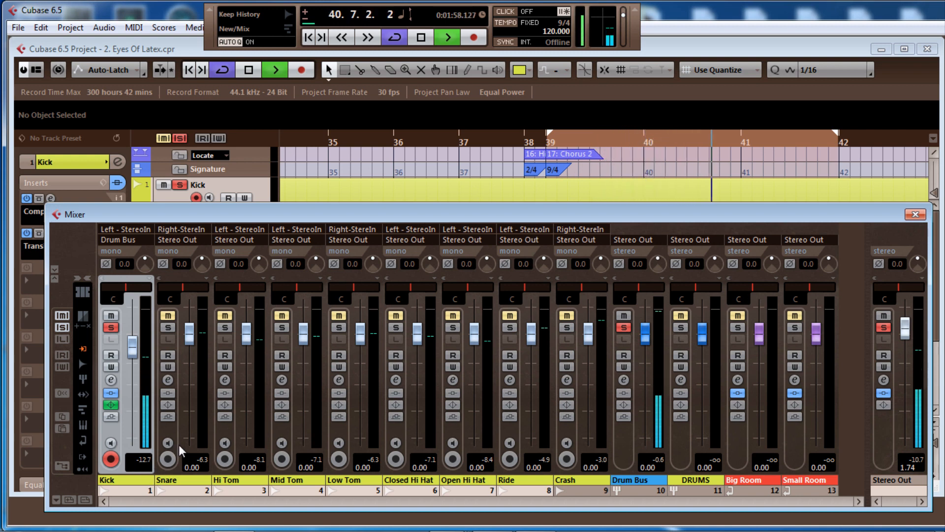
text(00)
key(Return)
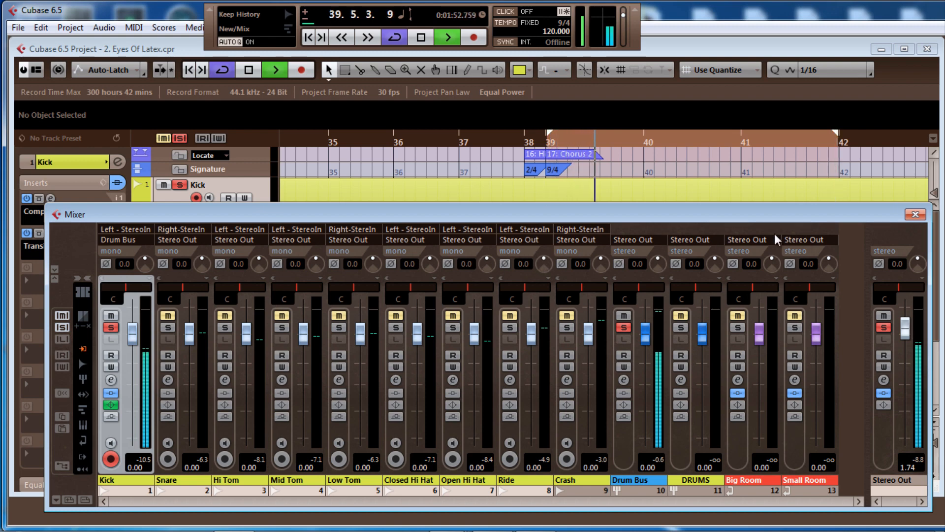
key(F3)
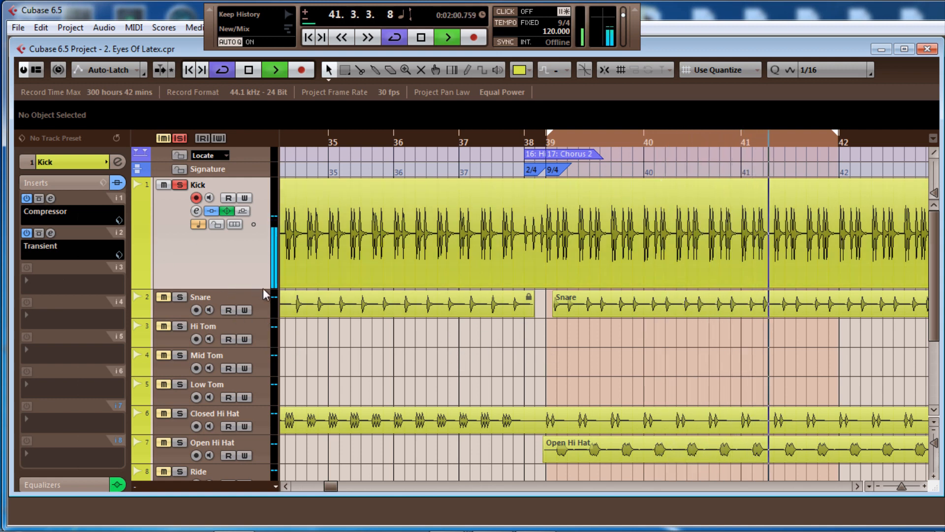
key(space)
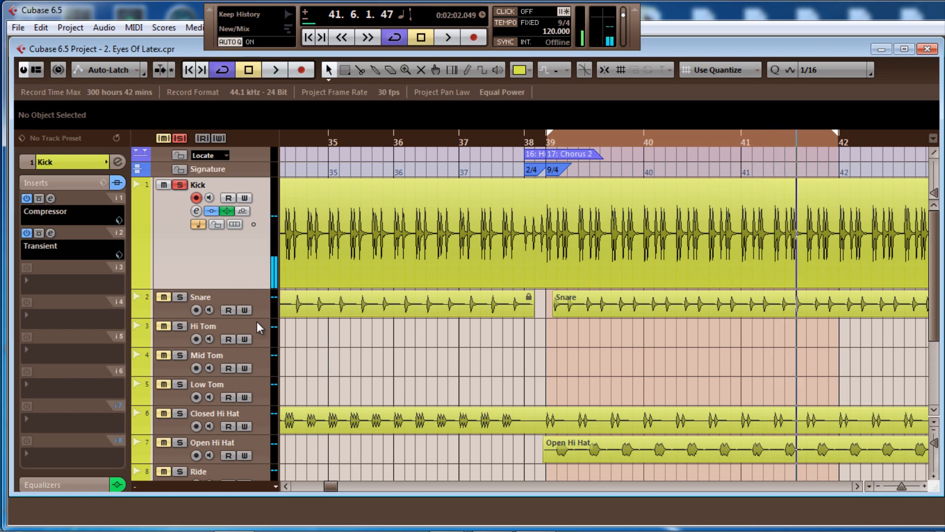
Step: Shrink the Kick track's height, and solo and enlarge the Snare track in its place
drag(234, 289, 236, 207)
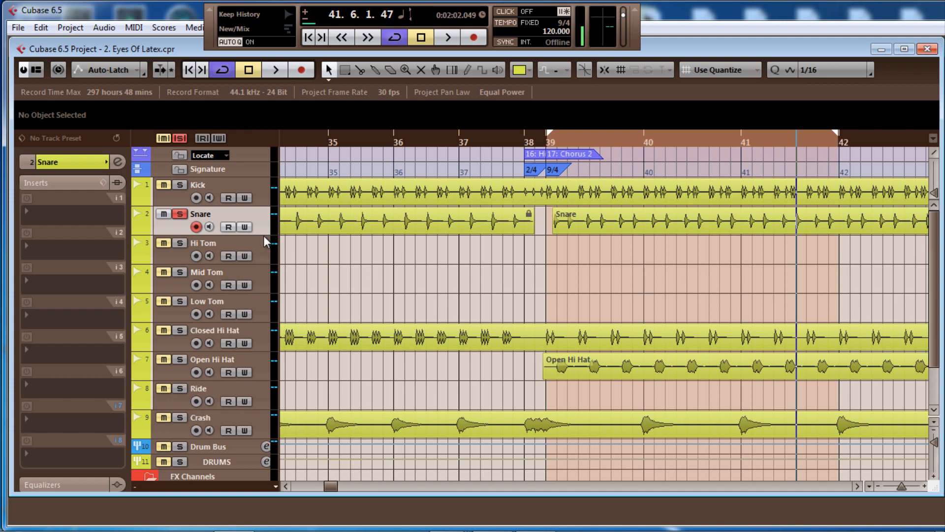
drag(265, 242, 264, 333)
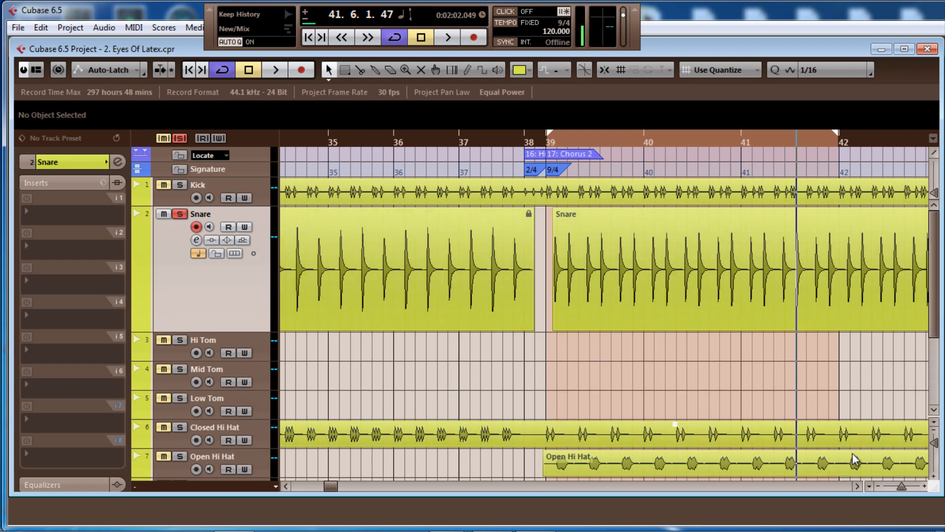
drag(905, 486, 899, 485)
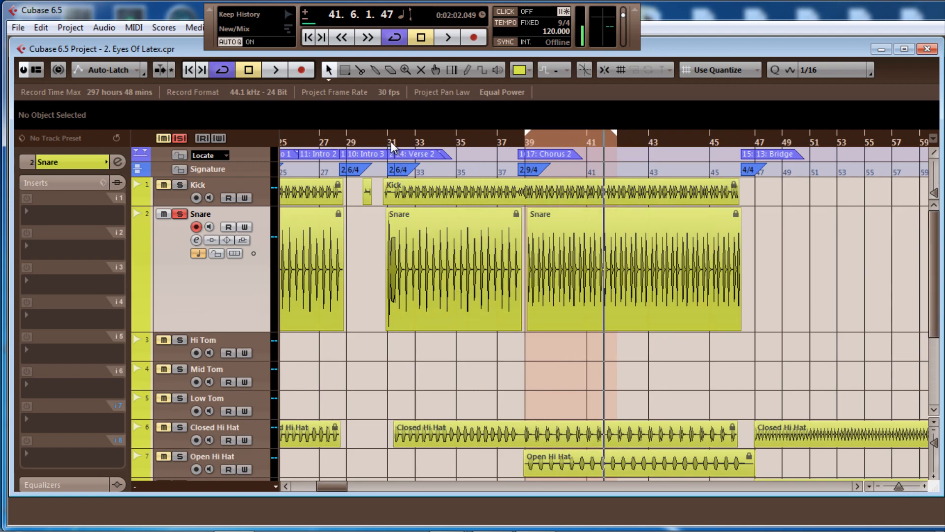
Step: Play the snare fill at bar 31 several times from just before it, and stop in Verse 2
drag(390, 142, 392, 175)
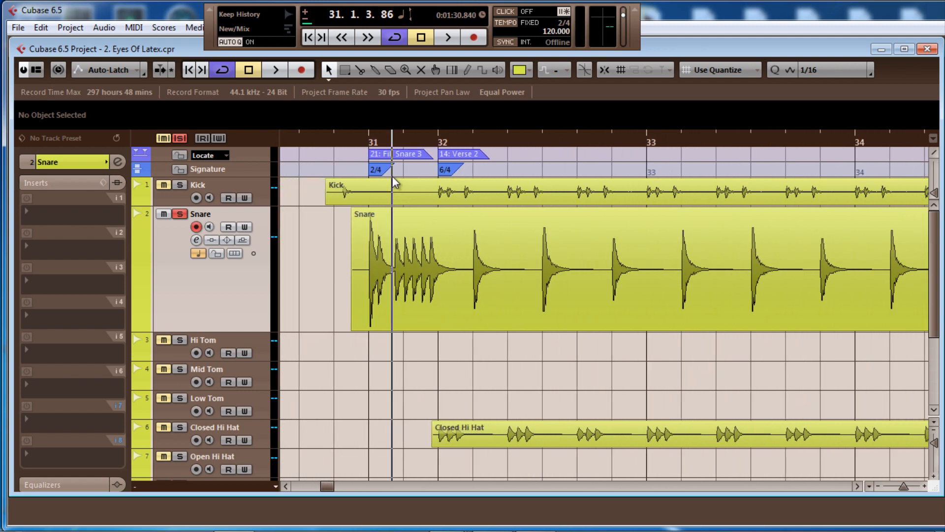
click(374, 137)
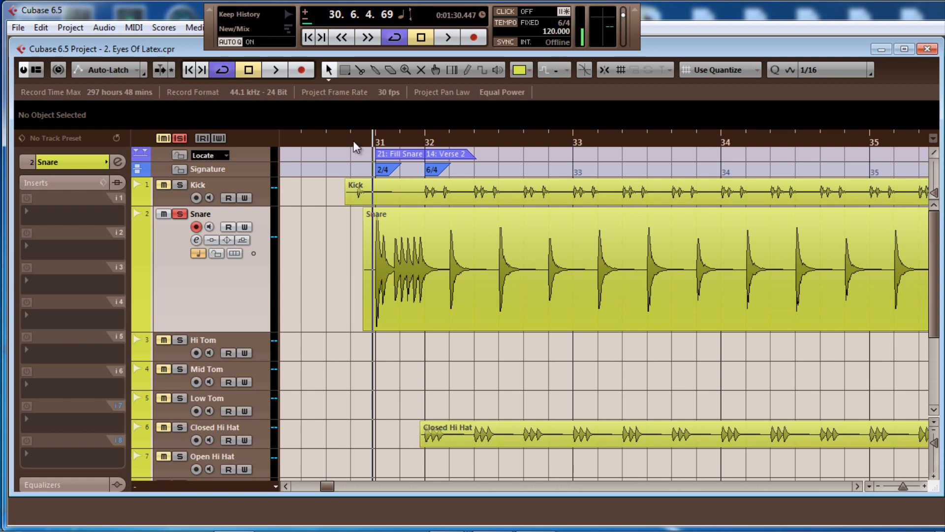
drag(357, 147, 359, 162)
key(space)
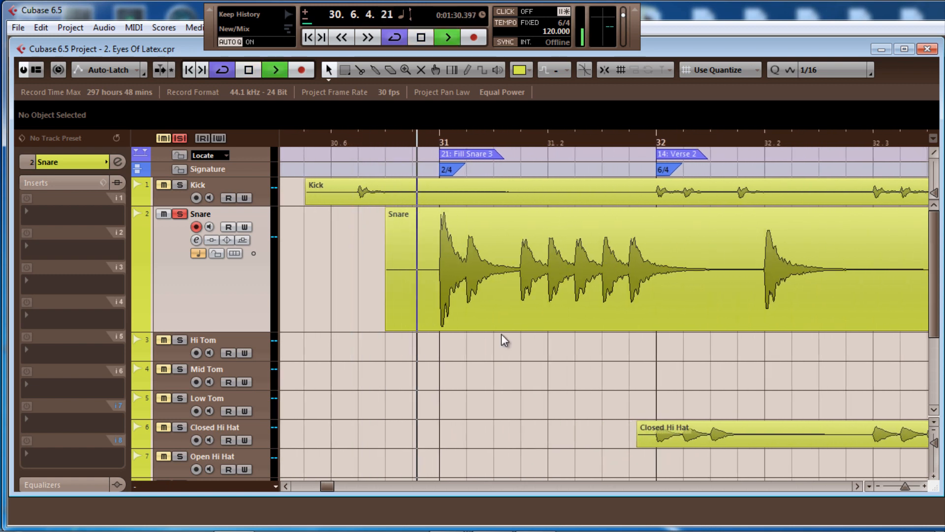
key(space)
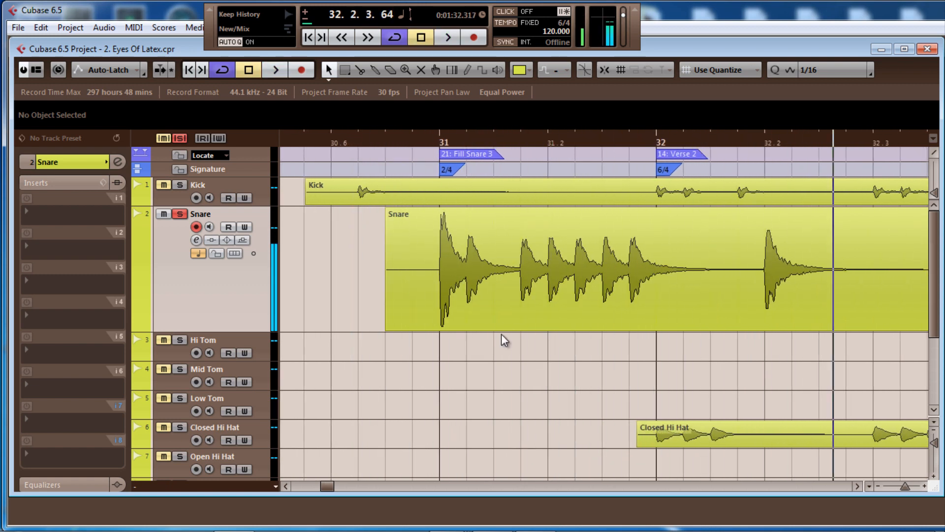
key(space)
click(429, 139)
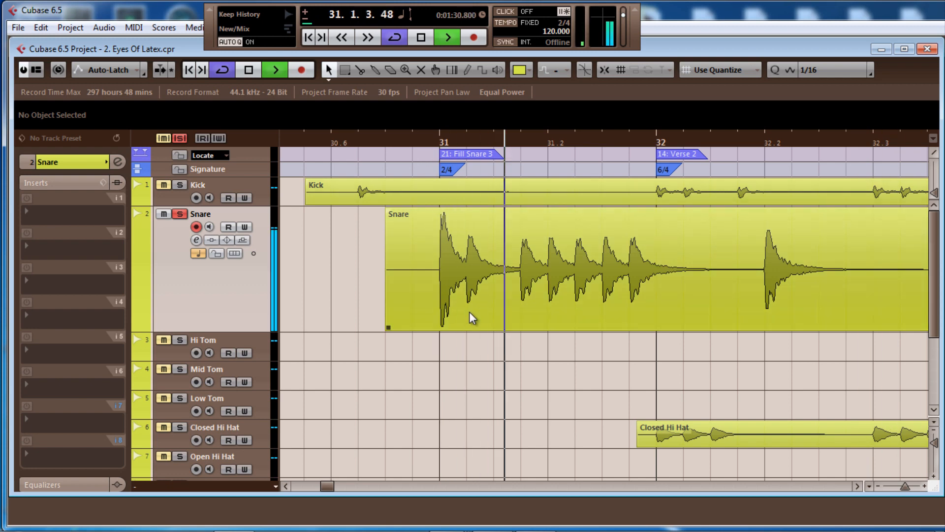
click(423, 140)
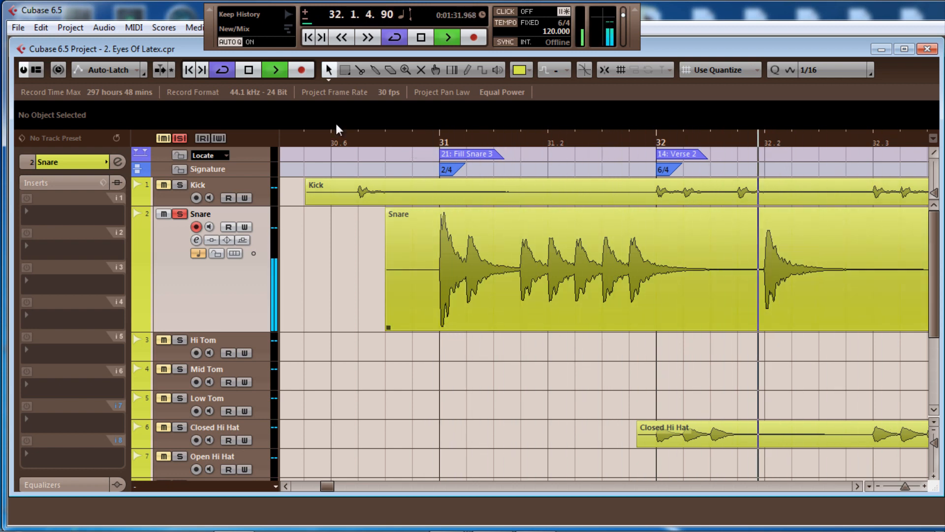
click(334, 140)
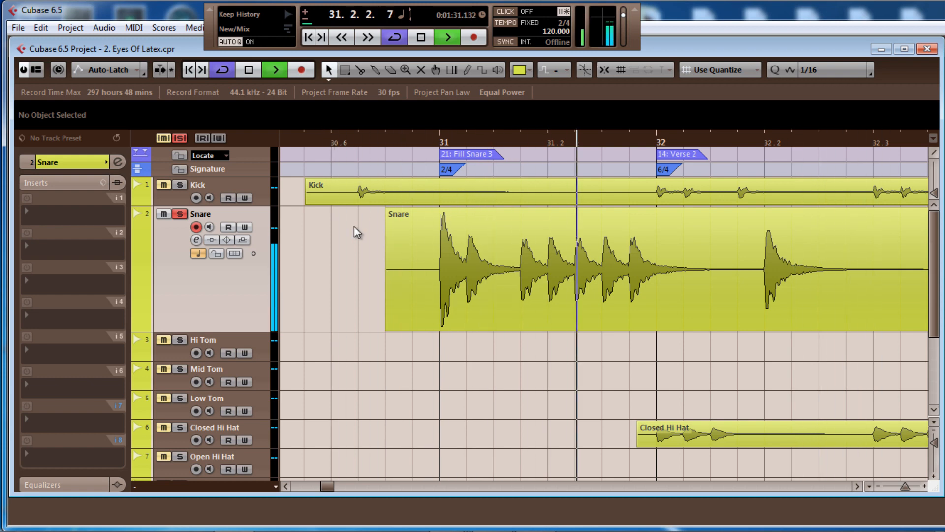
key(space)
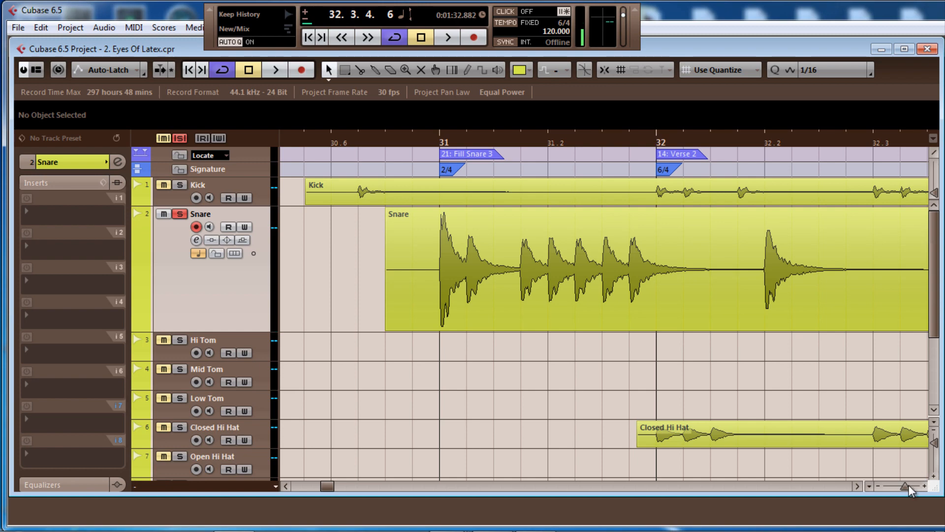
Step: Save the project twice under the existing name 2. Eyes Of Latex, replacing the file each time
drag(908, 485, 904, 485)
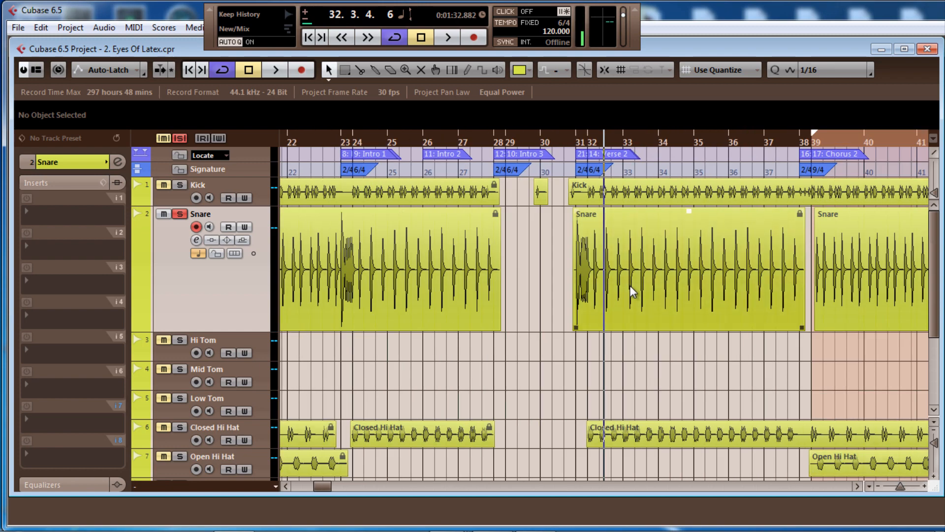
key(ctrl+shift+s)
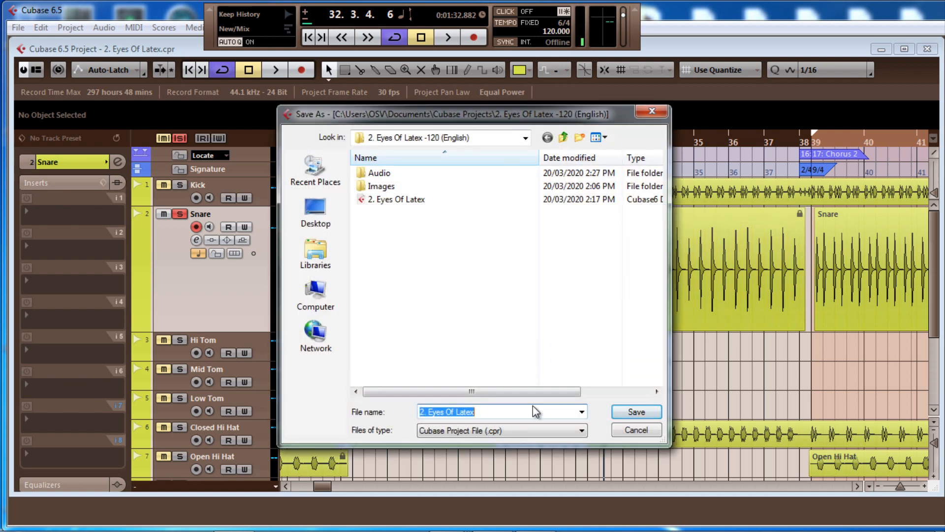
click(406, 201)
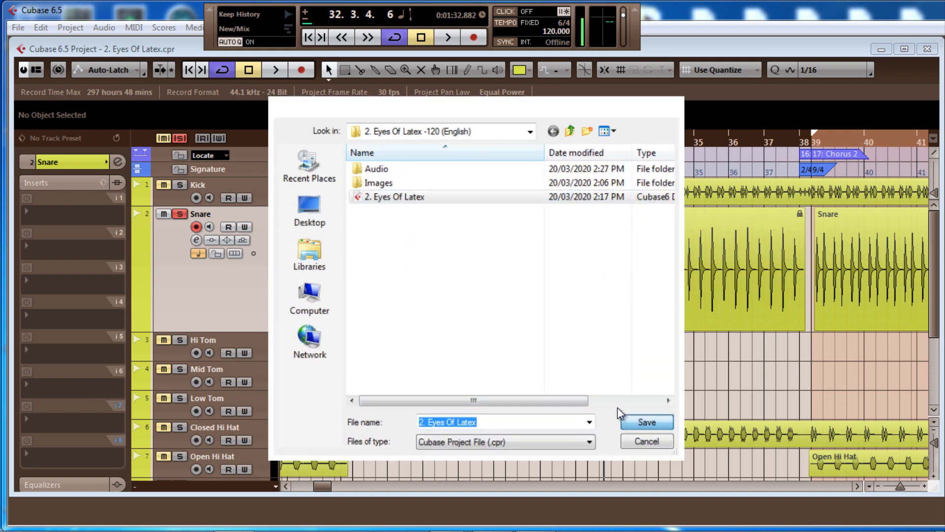
click(617, 407)
click(450, 295)
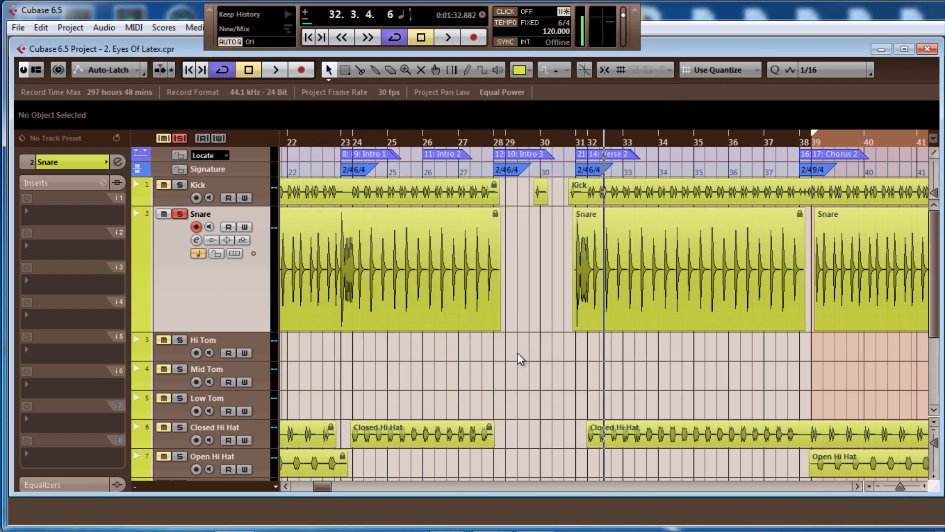
key(ctrl+shift+s)
key(Return)
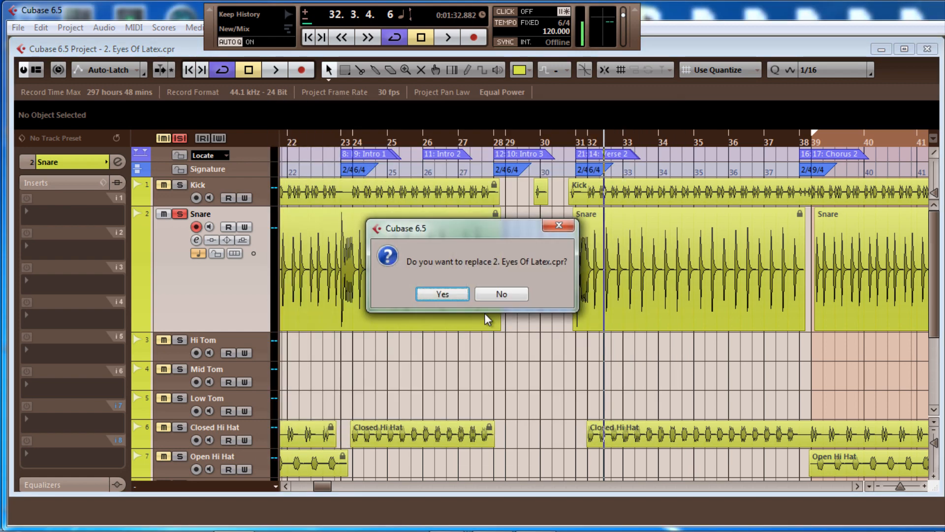
click(452, 292)
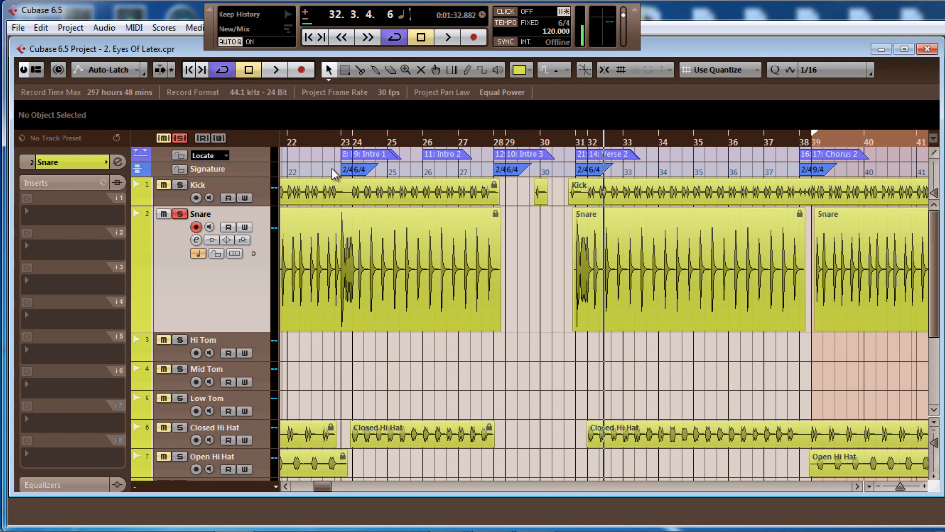
Step: Play the Snare track from the fill at bar 23 into the Intro sections
click(343, 143)
key(space)
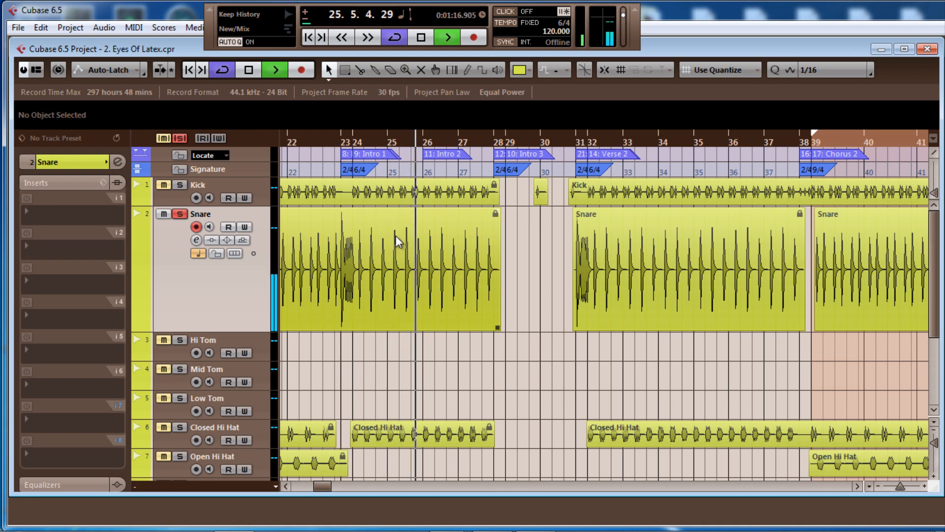
key(space)
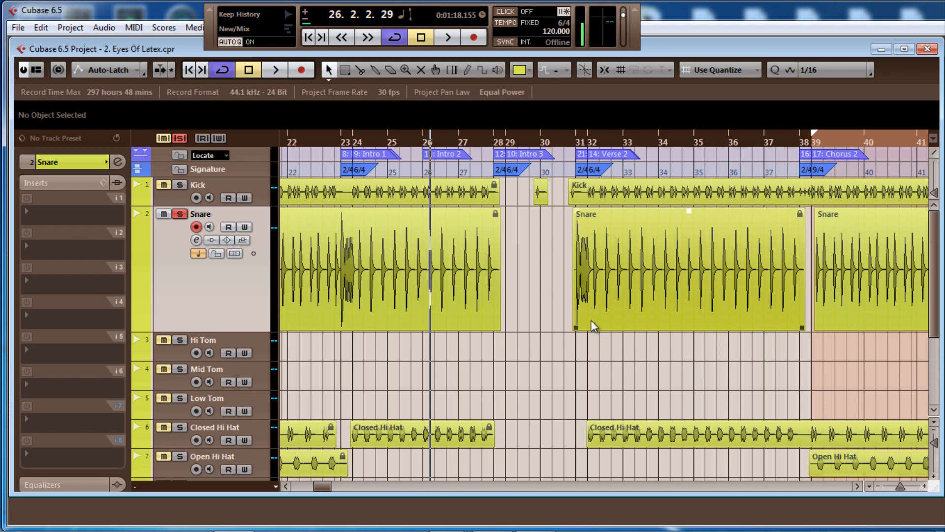
Step: Set the loop range over the snare fill from bar 31 to bar 32 and listen to it
drag(579, 143, 568, 176)
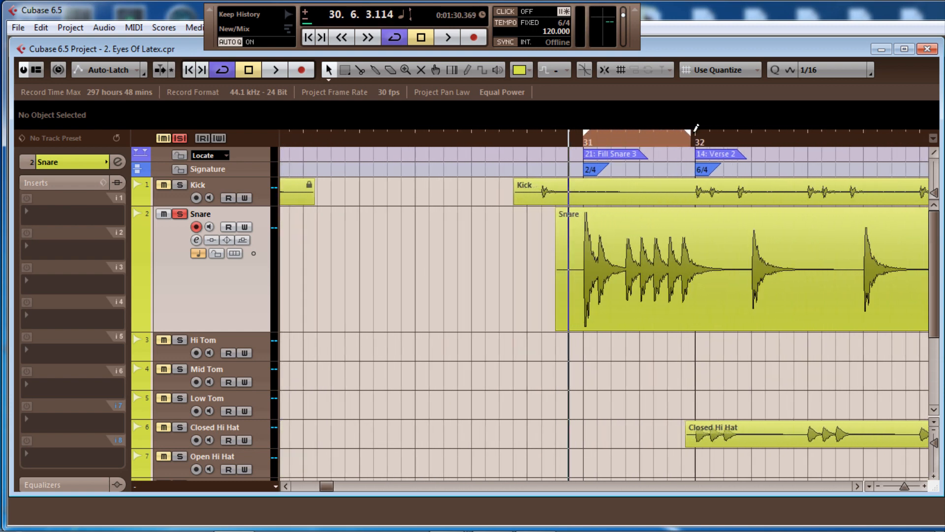
drag(696, 129, 699, 141)
key(space)
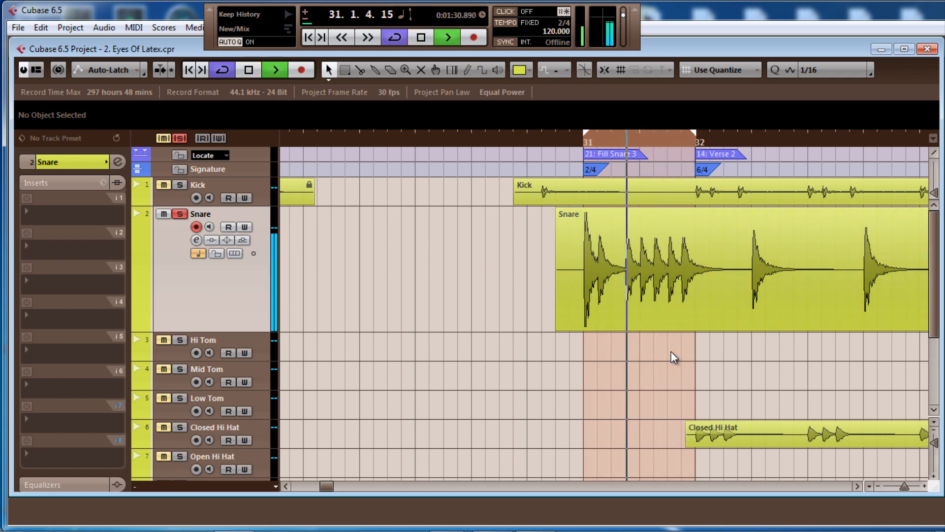
key(space)
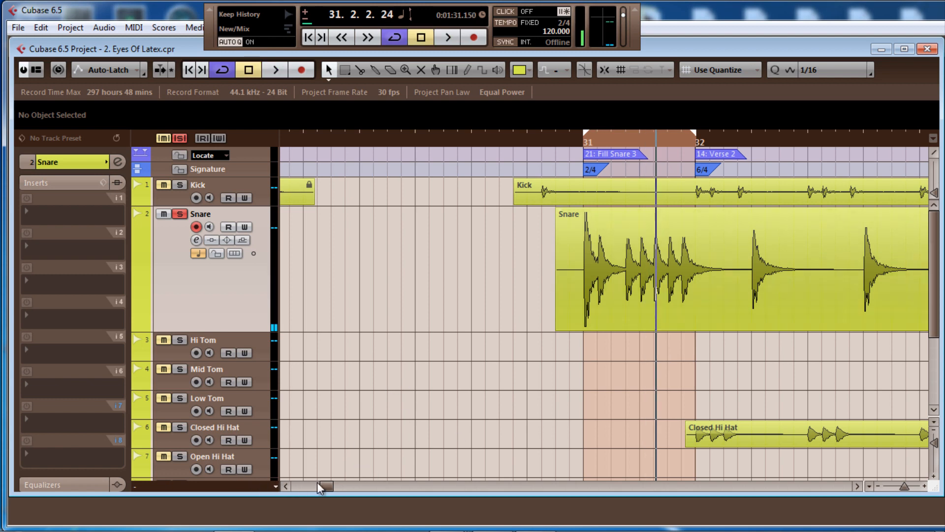
Step: Set the loop range on the regular snare hits from beat 2 of bar 26 to bar 27 and play it
drag(323, 486, 320, 486)
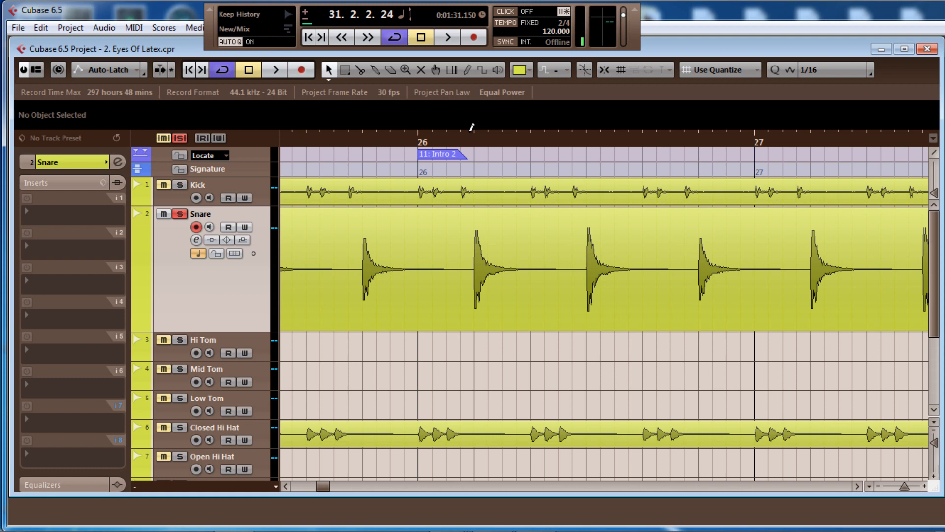
drag(483, 129, 754, 130)
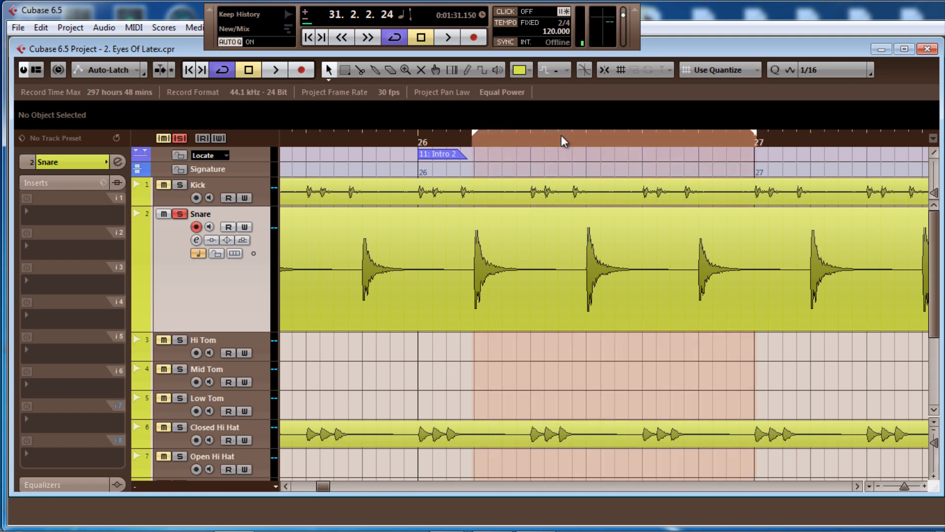
click(472, 146)
key(space)
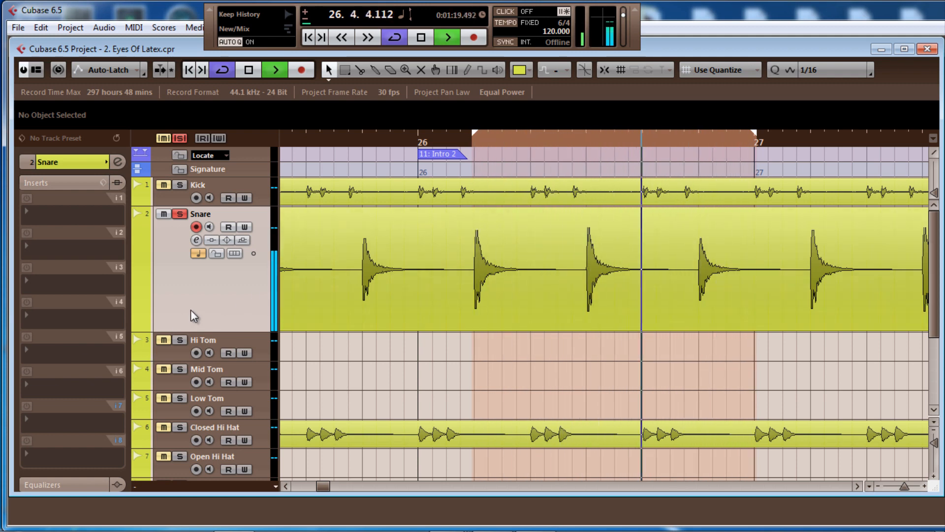
key(e)
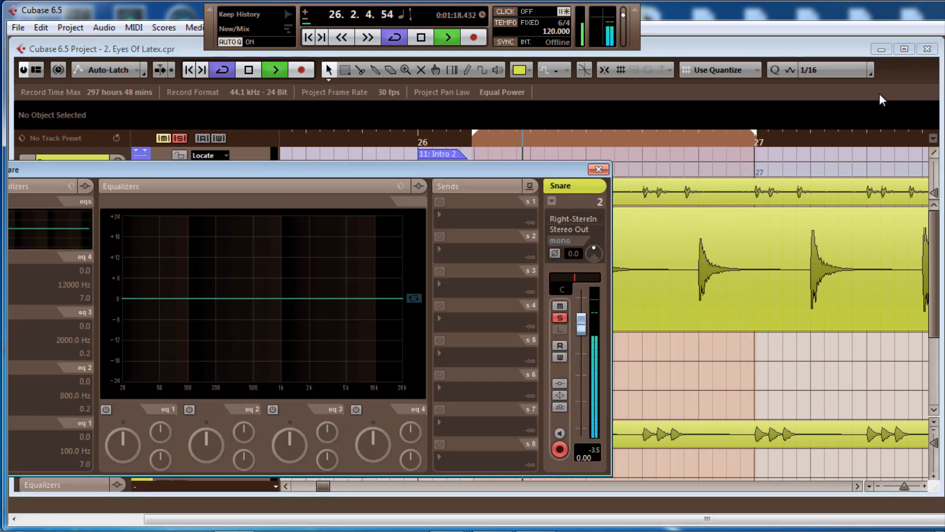
drag(879, 93, 603, 111)
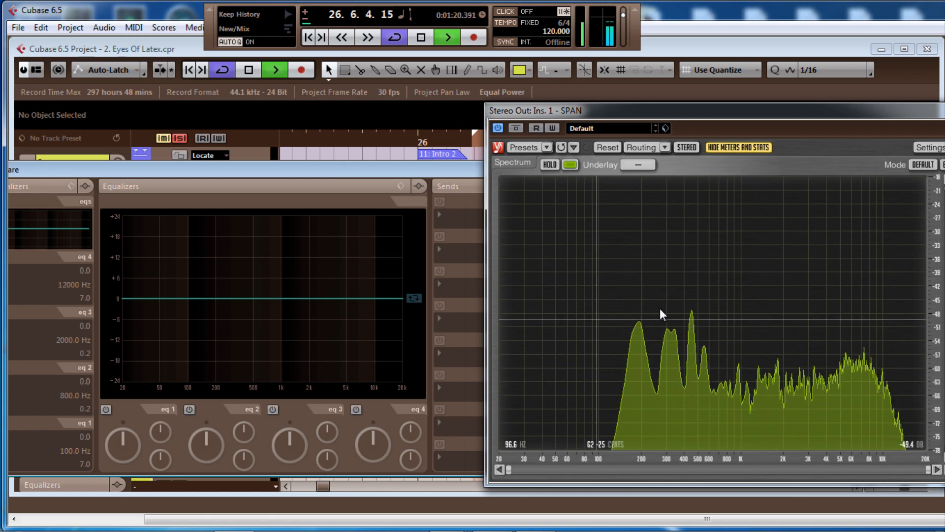
drag(761, 115, 715, 105)
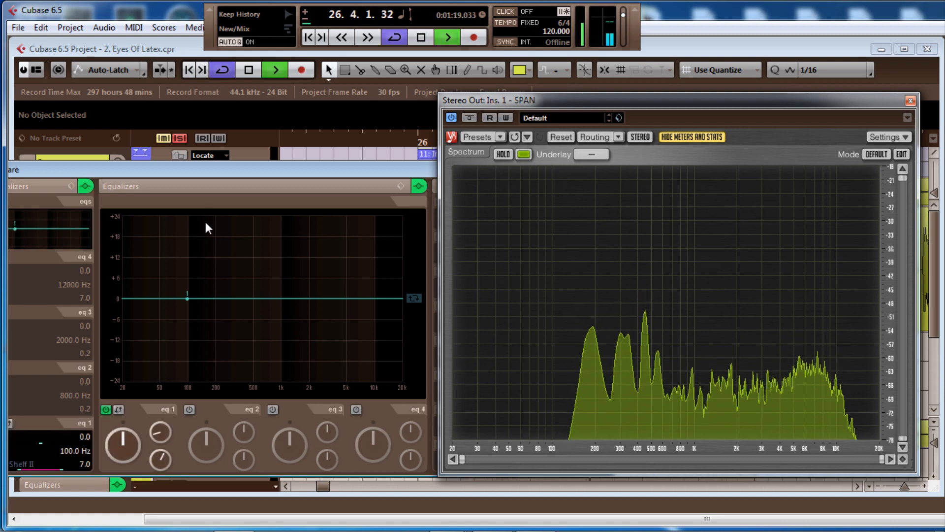
Step: Set the Snare's EQ band 1 to High Pass I at 145.7 Hz and compare it with the equalizer bypassed
drag(214, 173, 239, 166)
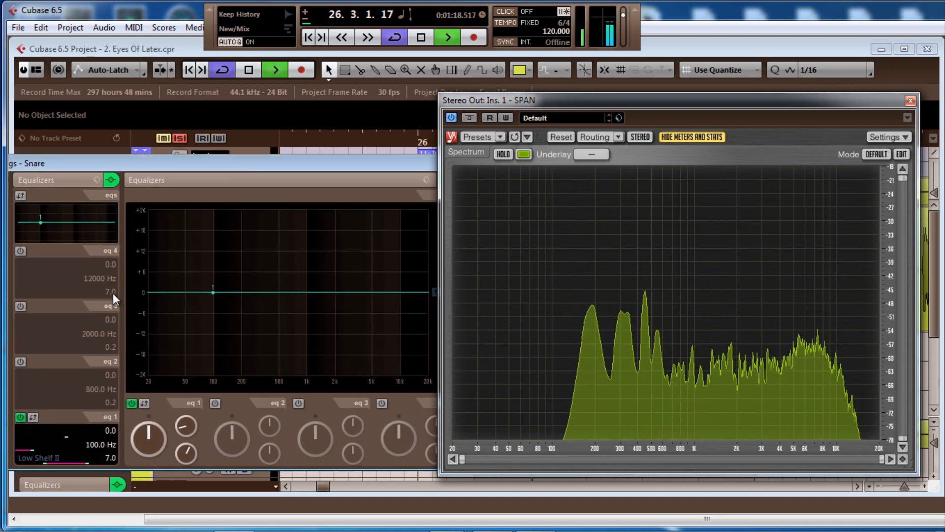
click(52, 457)
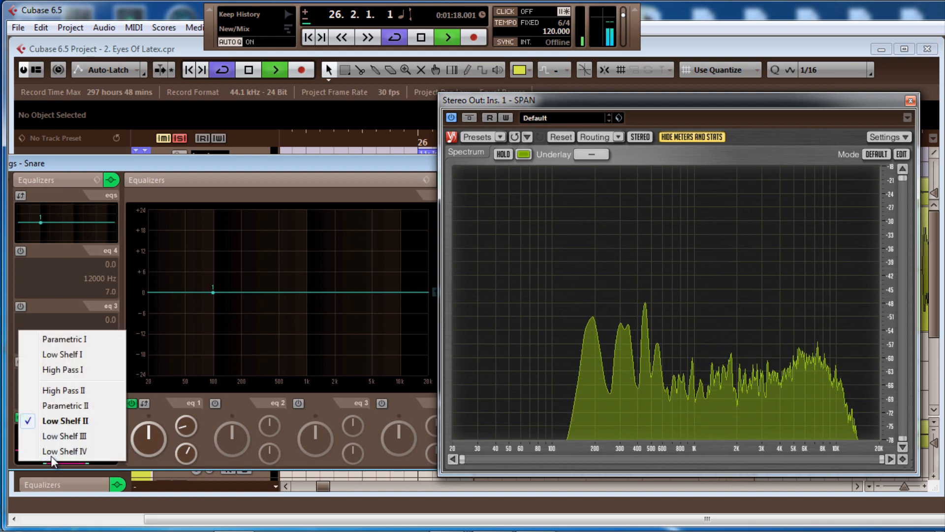
click(72, 371)
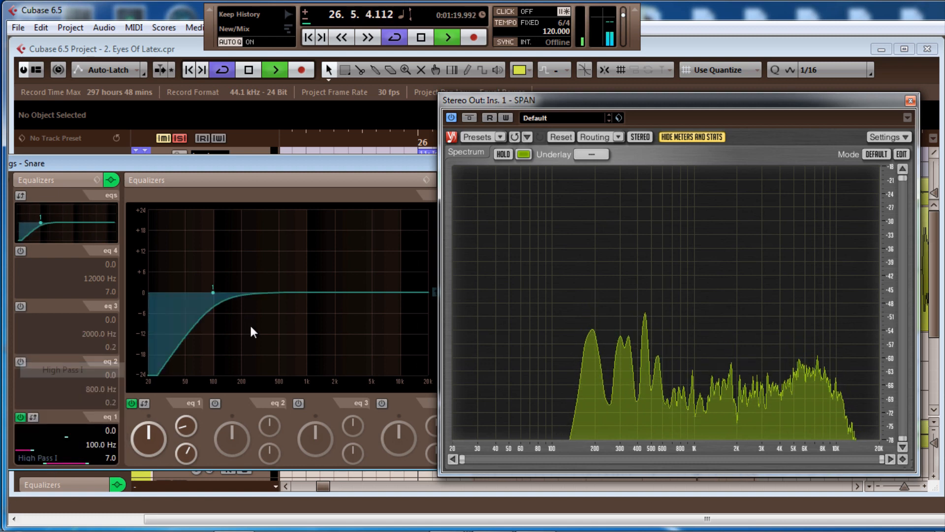
drag(211, 294, 149, 294)
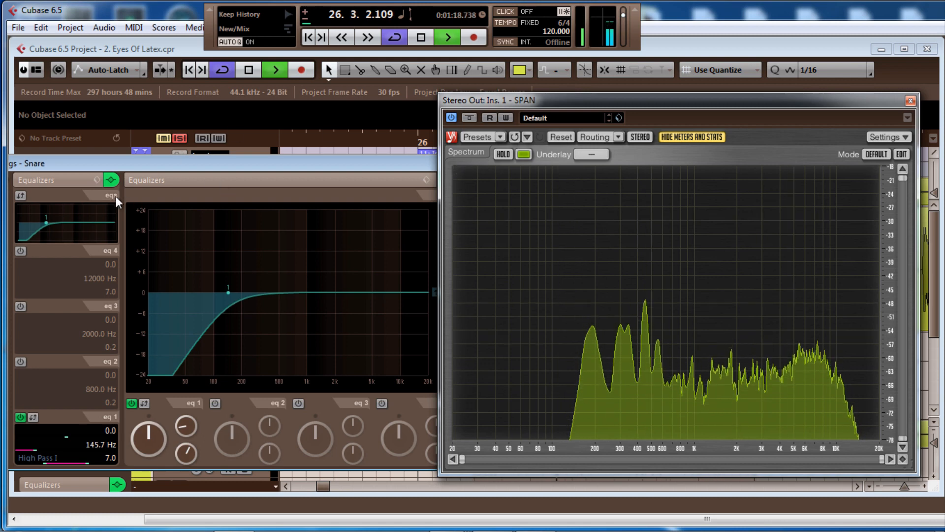
click(112, 180)
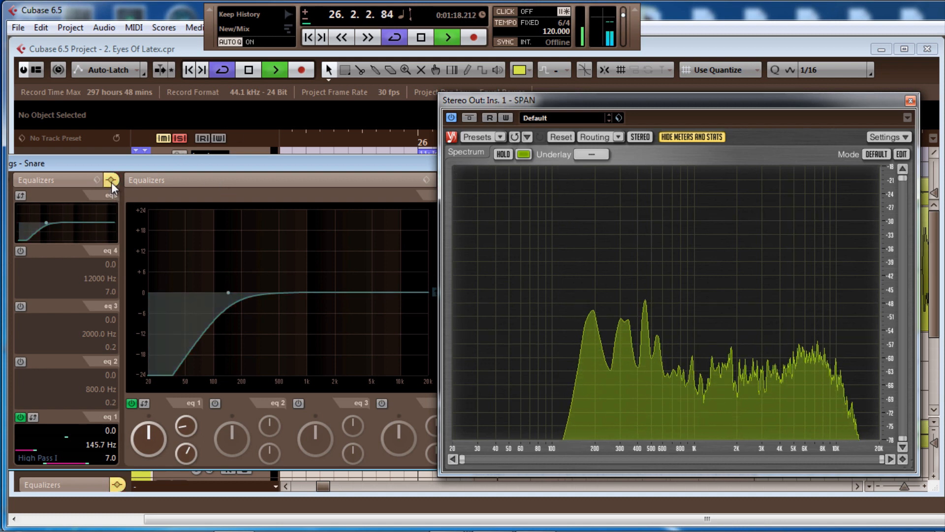
click(111, 180)
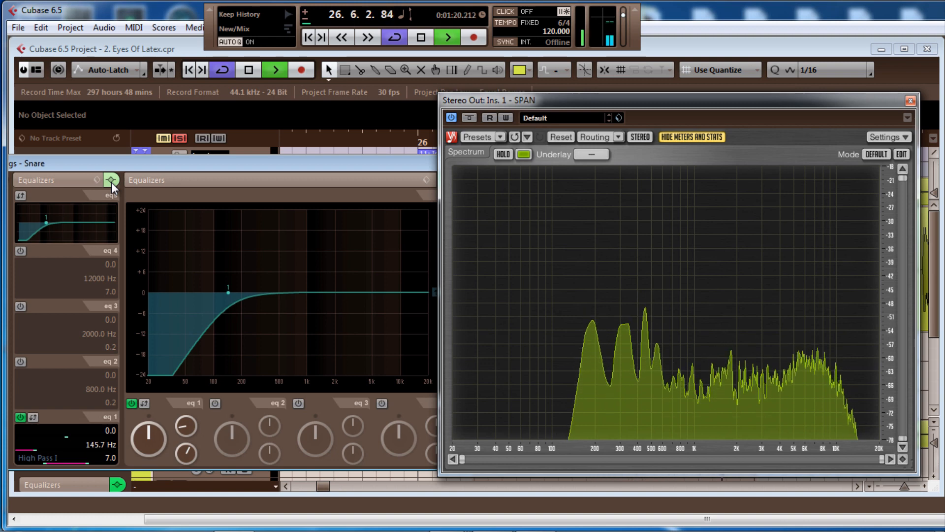
Step: Set the Snare's EQ band 4 to Low Pass II at about 14506 Hz with a Q of 4.7
mouse_move(335, 169)
mouse_down()
mouse_move(309, 168)
mouse_move(319, 163)
mouse_up()
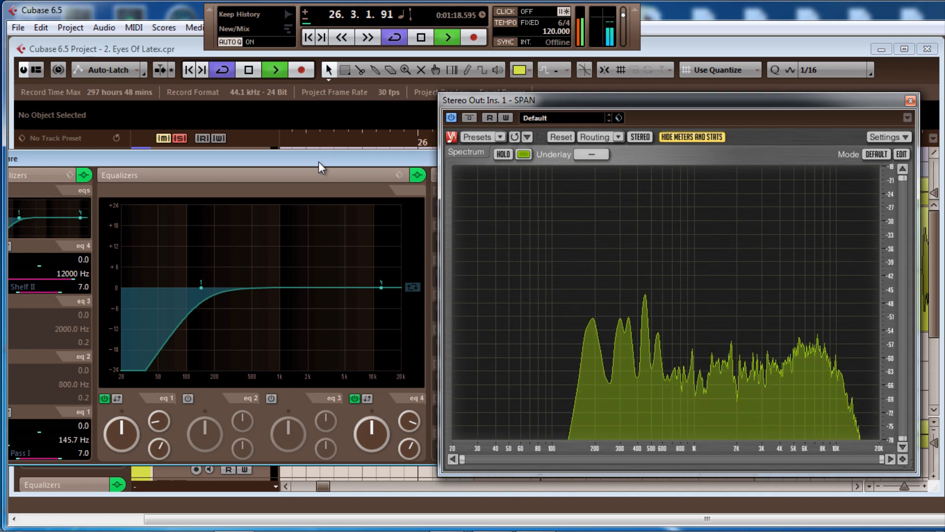
scroll(34, 285, down, 2)
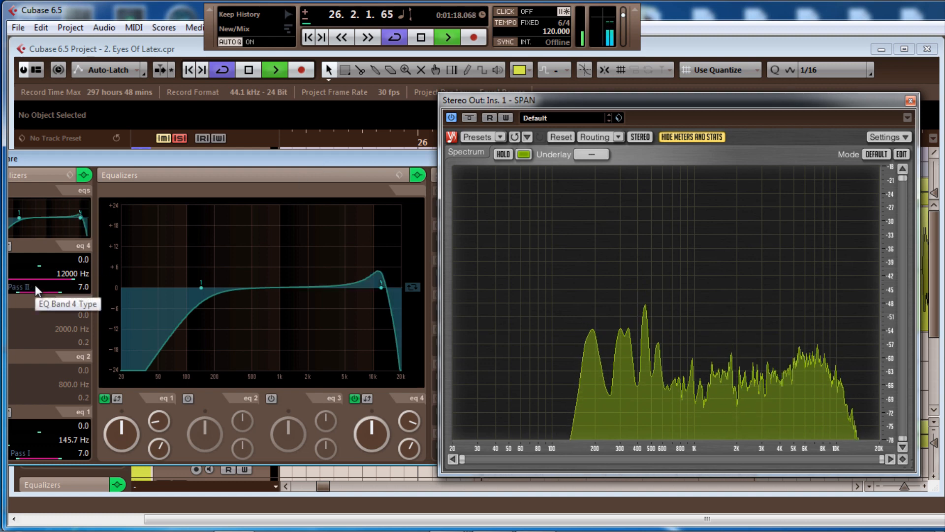
scroll(34, 285, up, 1)
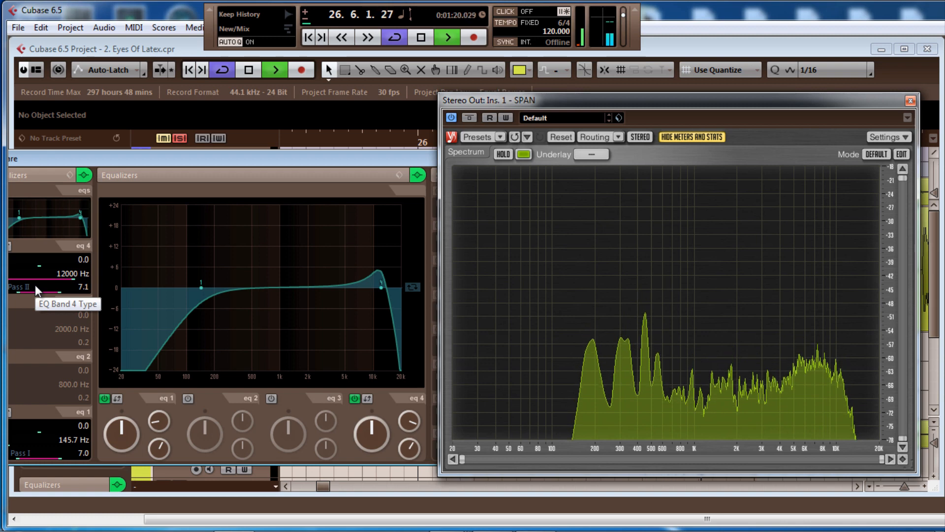
scroll(34, 286, down, 5)
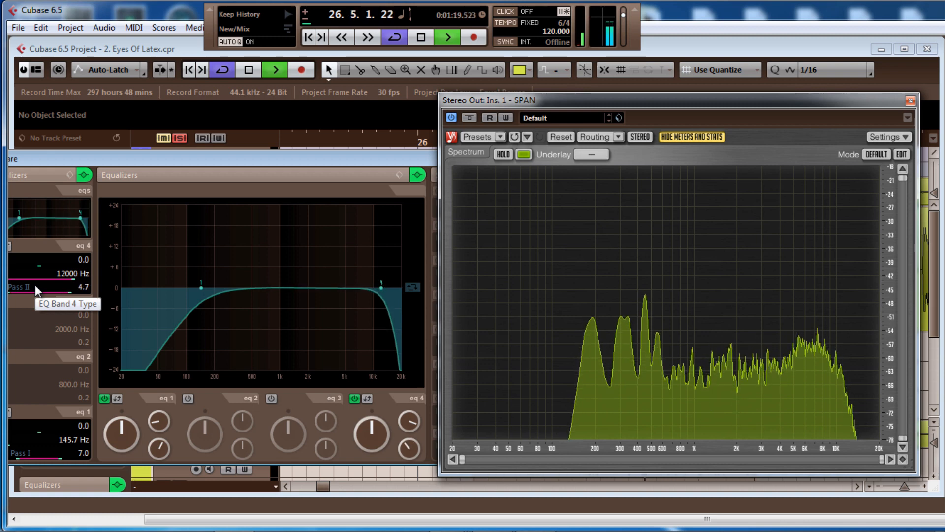
scroll(34, 285, up, 8)
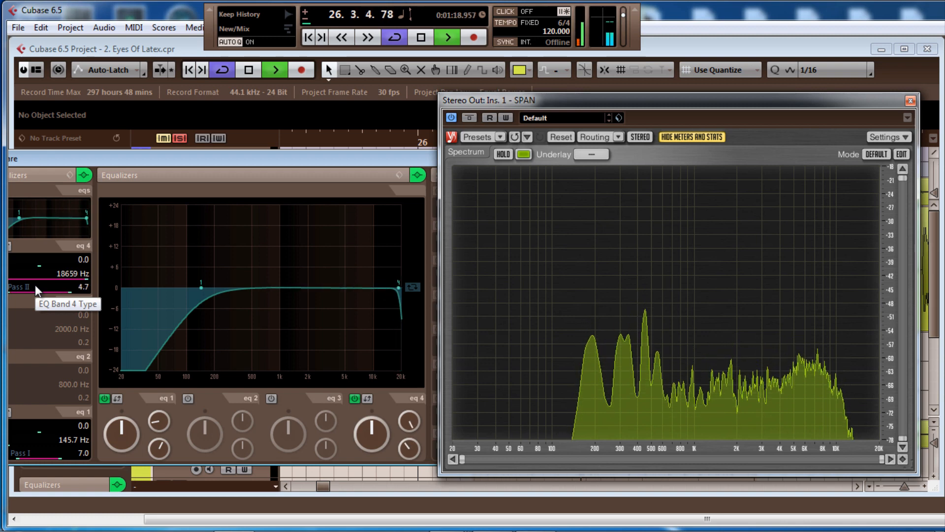
scroll(34, 284, down, 5)
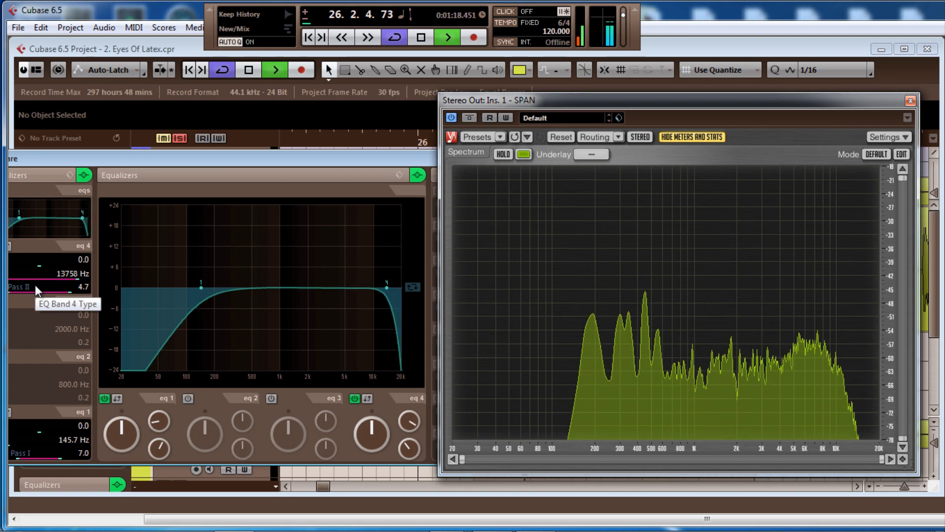
scroll(34, 284, up, 1)
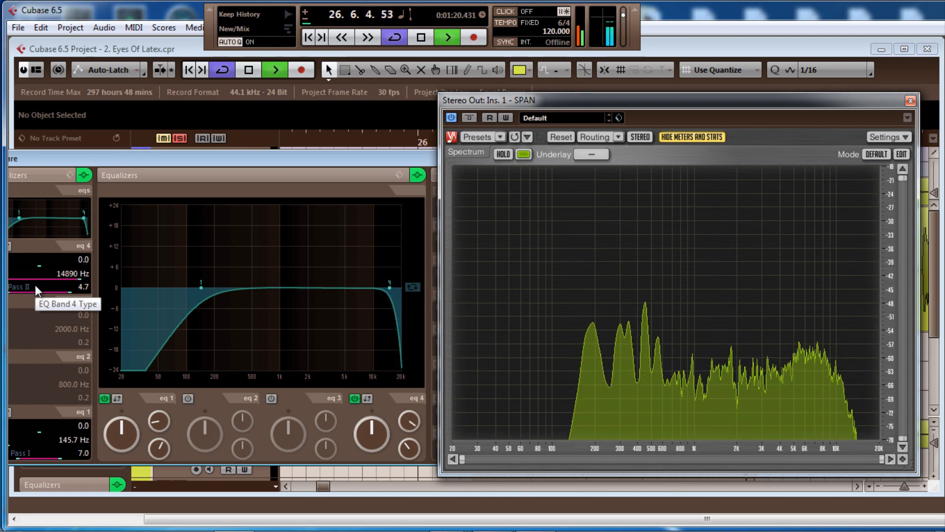
scroll(35, 285, down, 1)
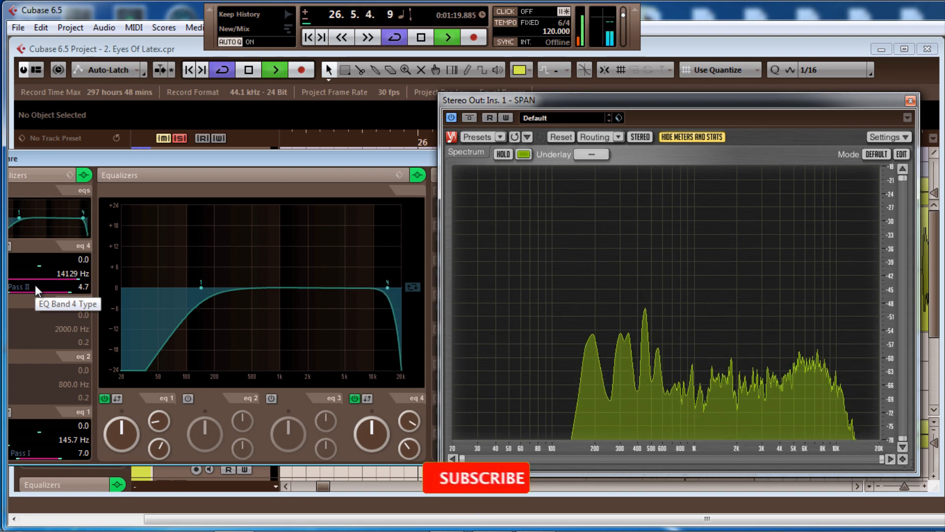
Step: Bypass and re-enable the Snare's equalizer repeatedly to compare the high-pass and low-pass filtering with the unprocessed sound
click(421, 175)
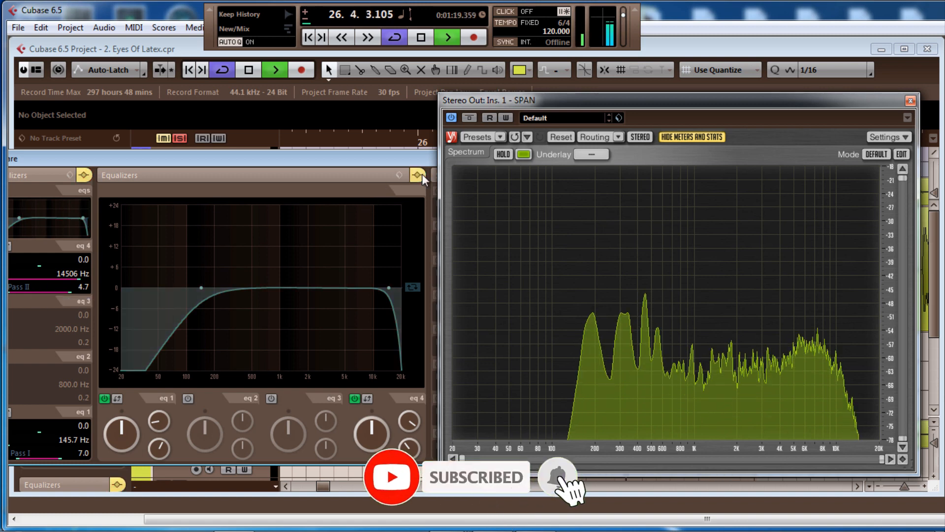
click(421, 175)
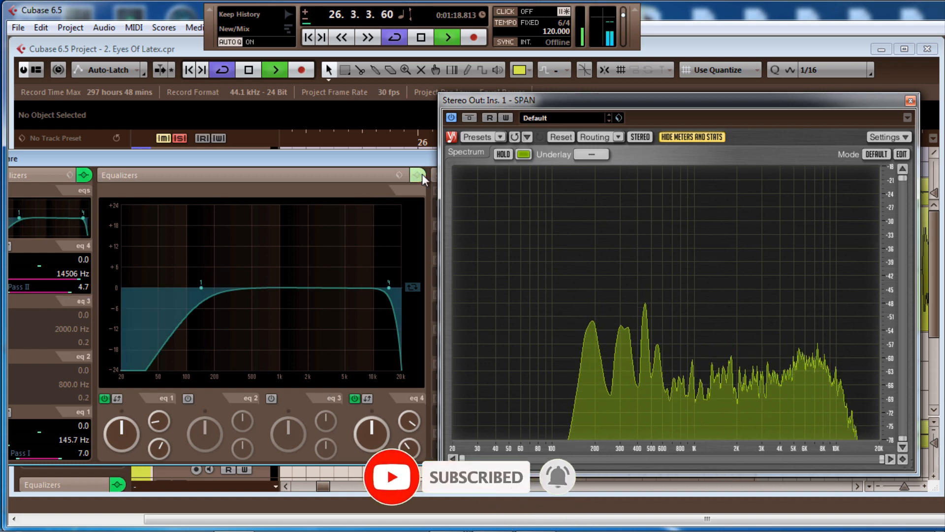
click(421, 175)
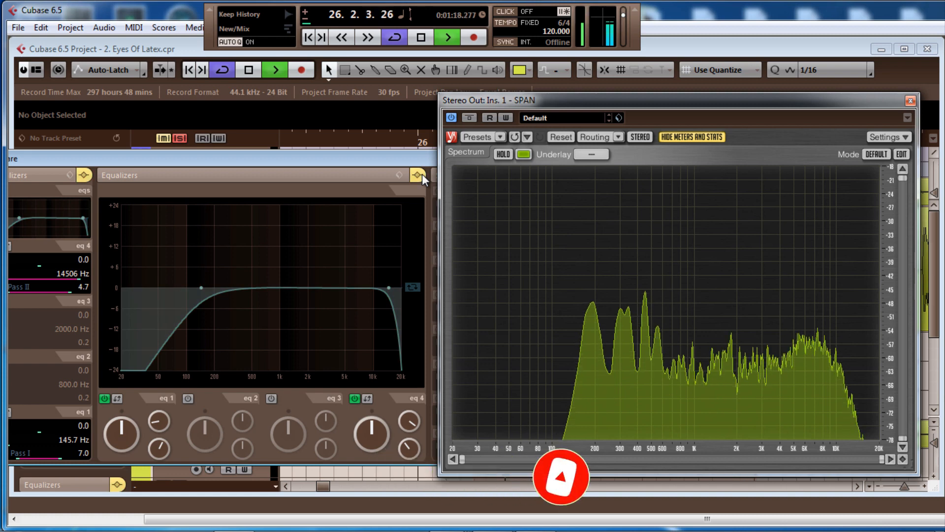
click(421, 174)
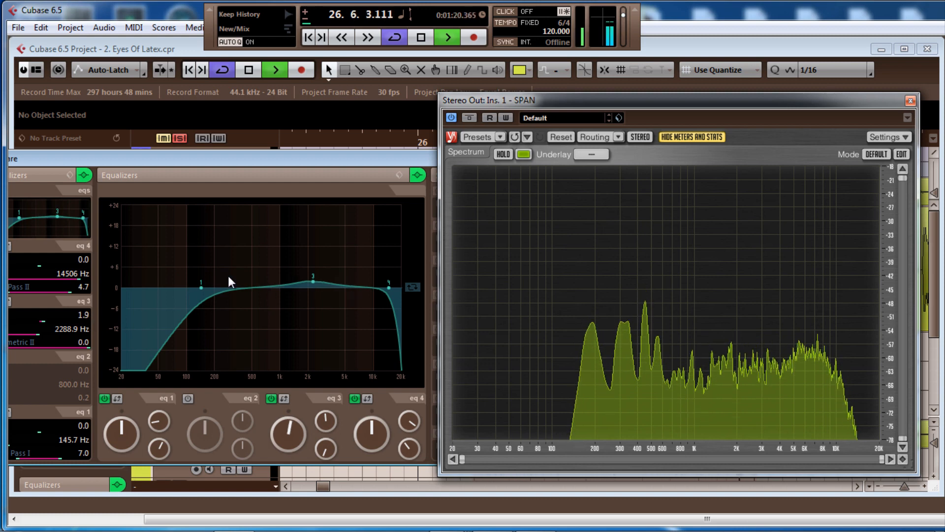
Step: Compare the Snare with its equalizer, including the band 3 boost, bypassed and engaged, and close the channel settings
click(416, 176)
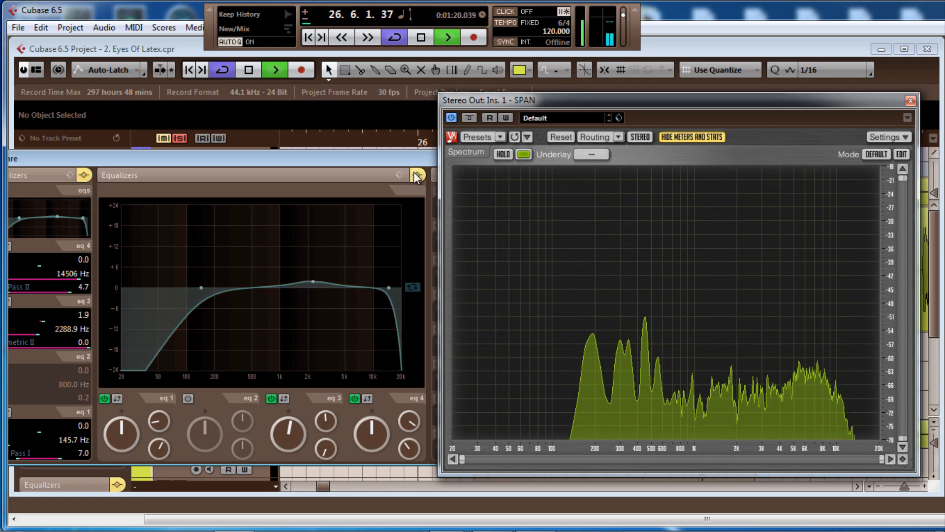
click(416, 176)
click(416, 176)
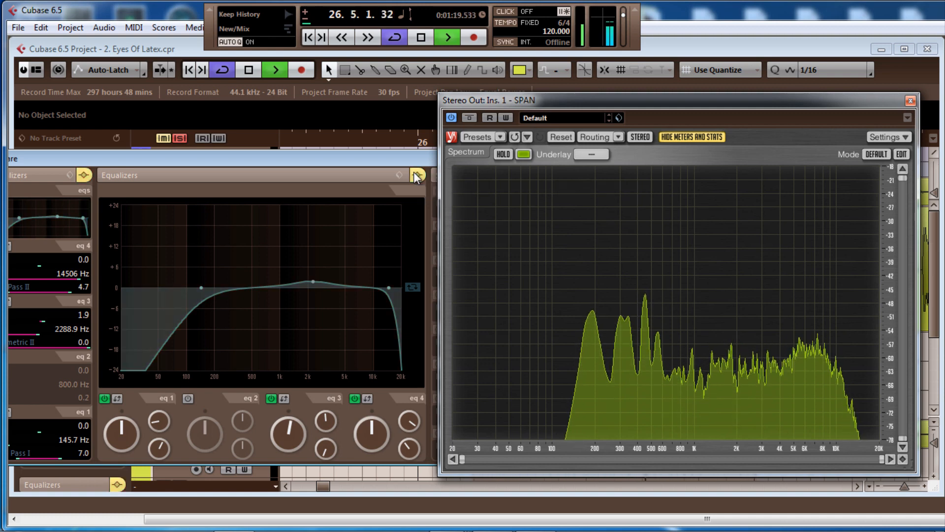
click(416, 176)
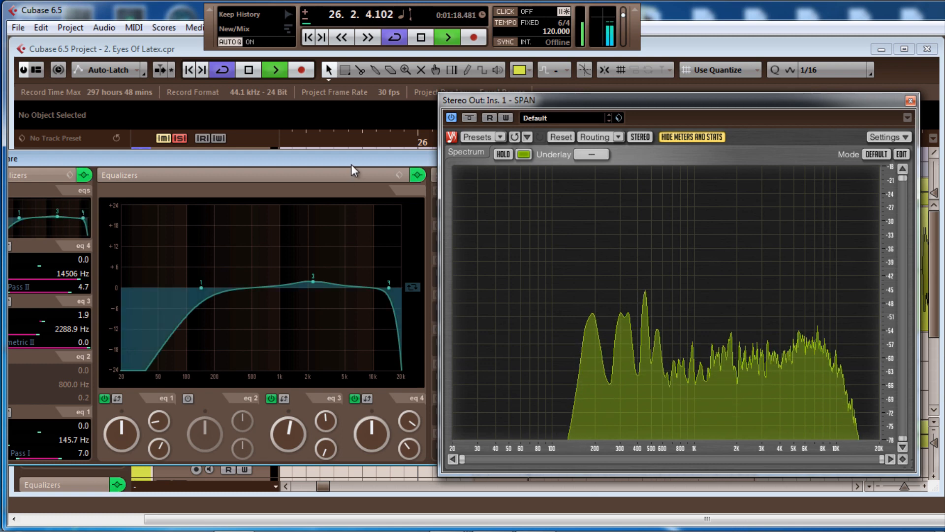
drag(351, 164, 371, 176)
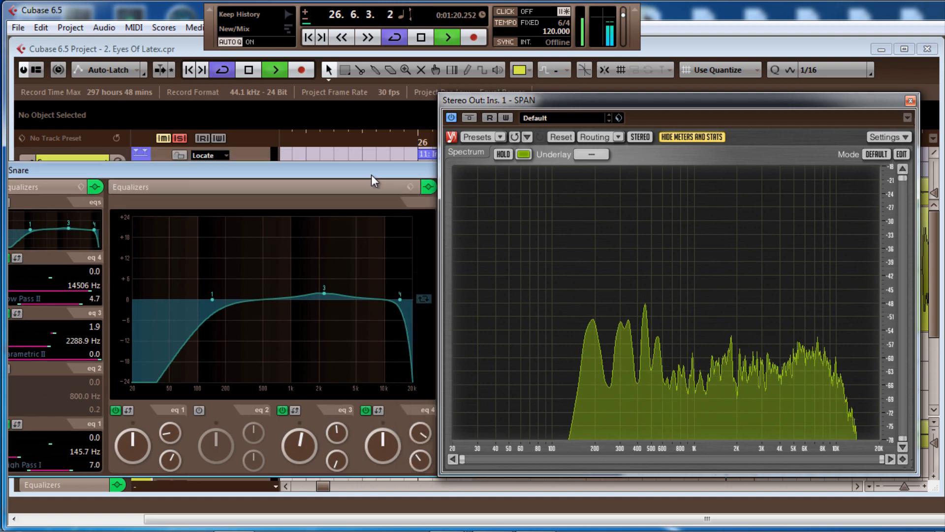
key(Escape)
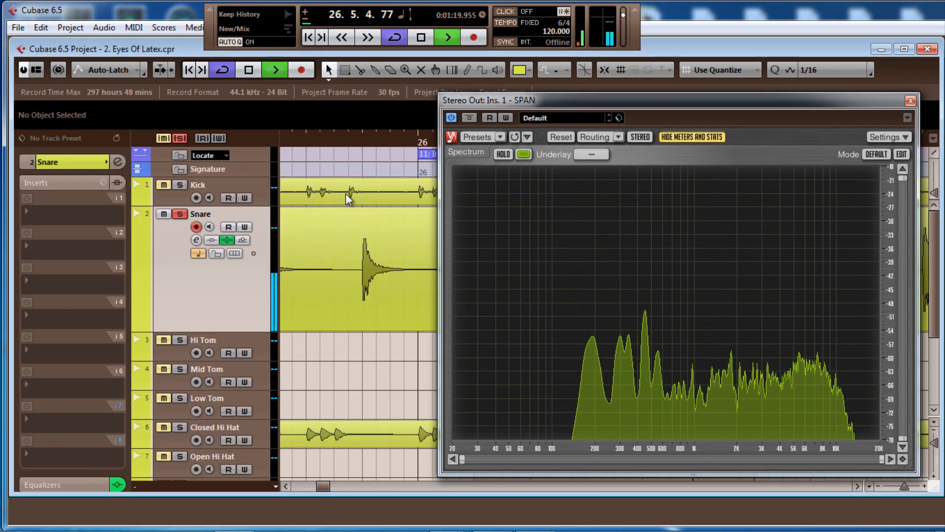
Step: Load the Dynamics Compressor into the Snare's first insert slot and place its window beside the SPAN analyzer
click(31, 215)
mouse_move(58, 246)
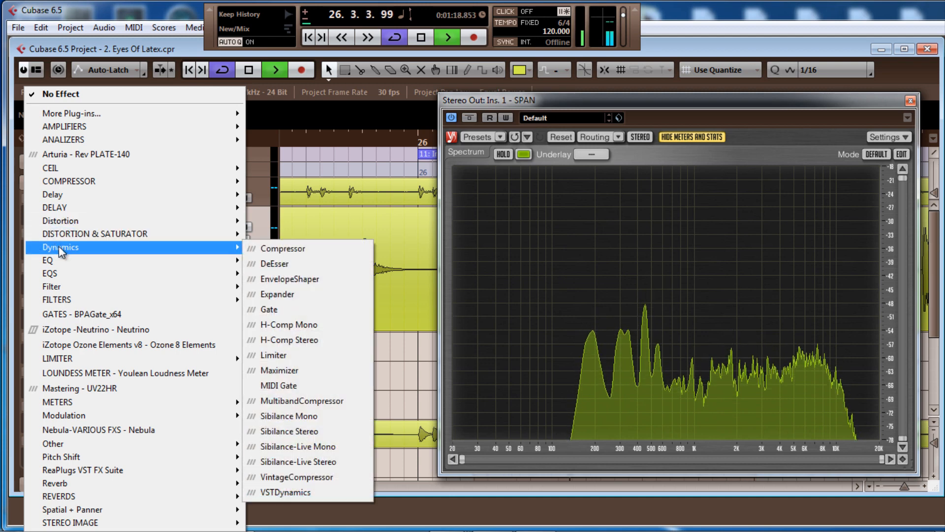
click(264, 247)
click(51, 198)
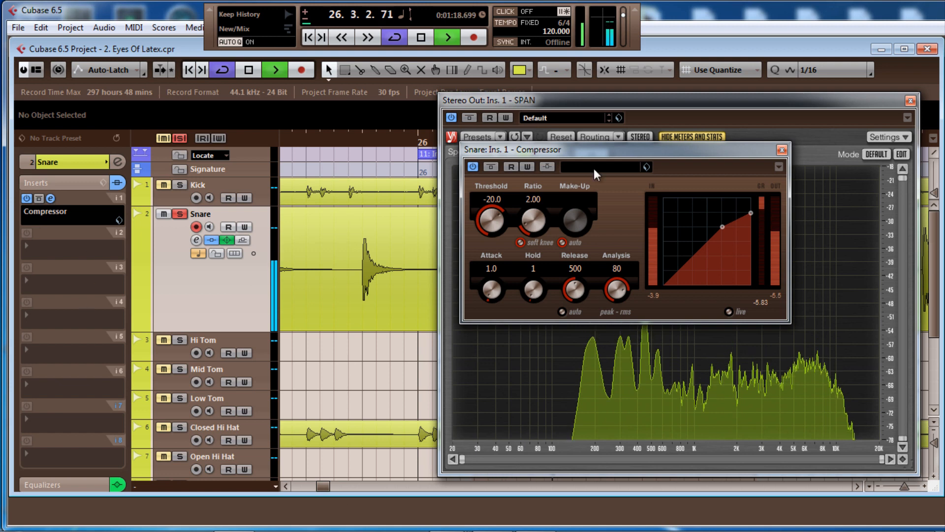
drag(621, 144, 362, 146)
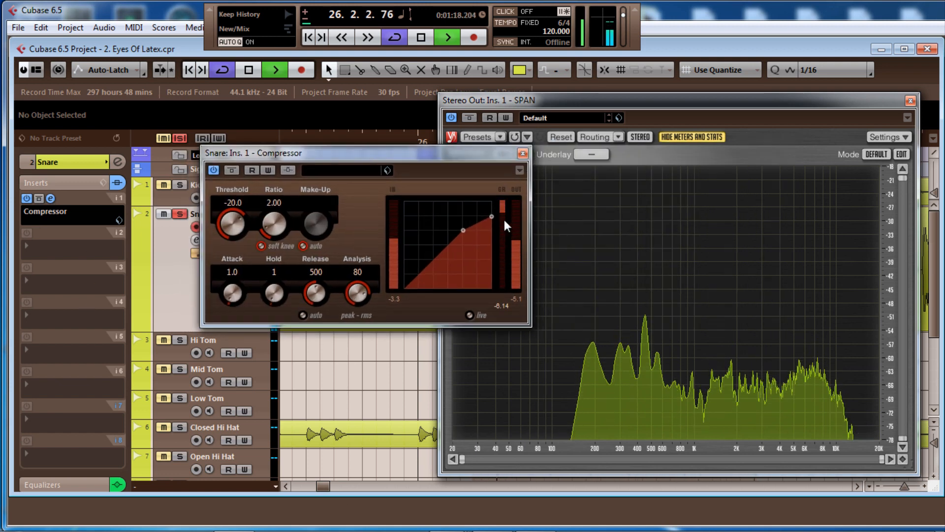
Step: Set the Snare compressor's threshold to 0.0, ratio to 1.93 and attack to 8.5
drag(236, 229, 231, 178)
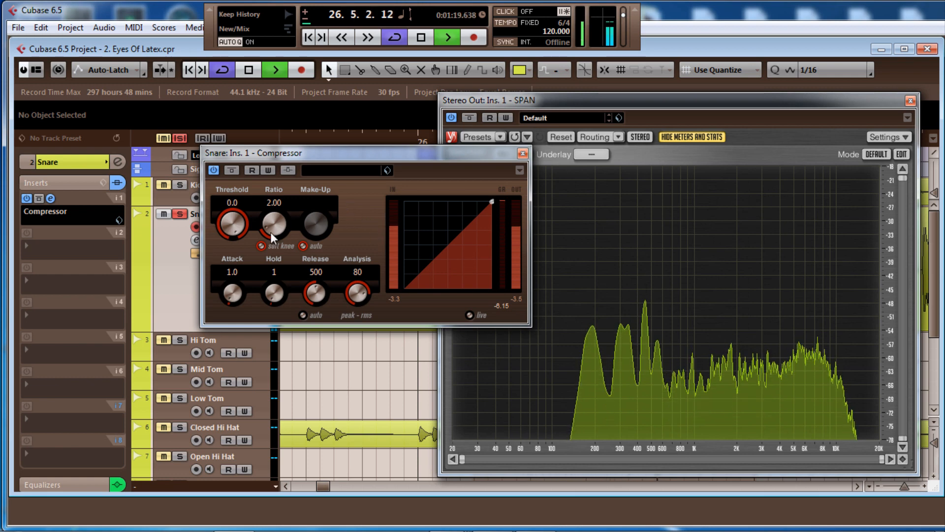
drag(268, 224, 268, 225)
drag(239, 285, 231, 285)
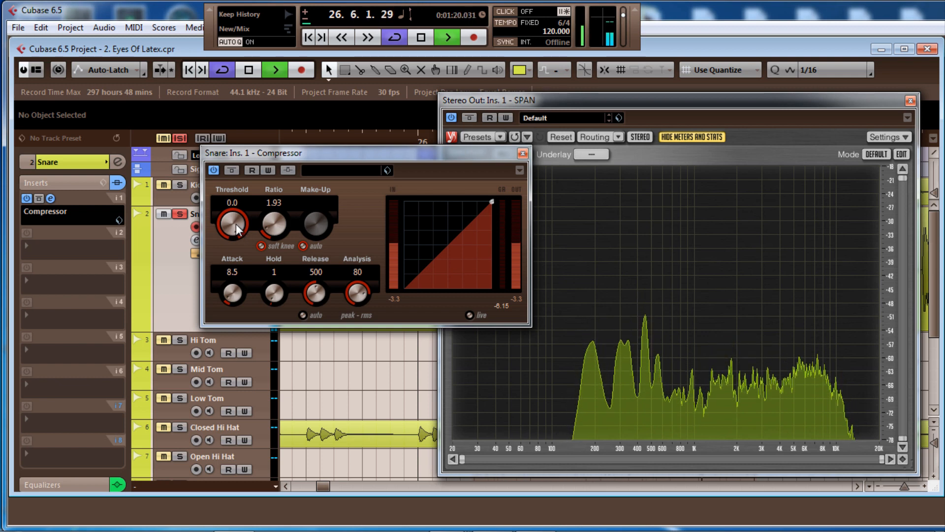
Step: Lower the Snare compressor's threshold gradually to -17.7 while the loop plays
drag(236, 224, 230, 235)
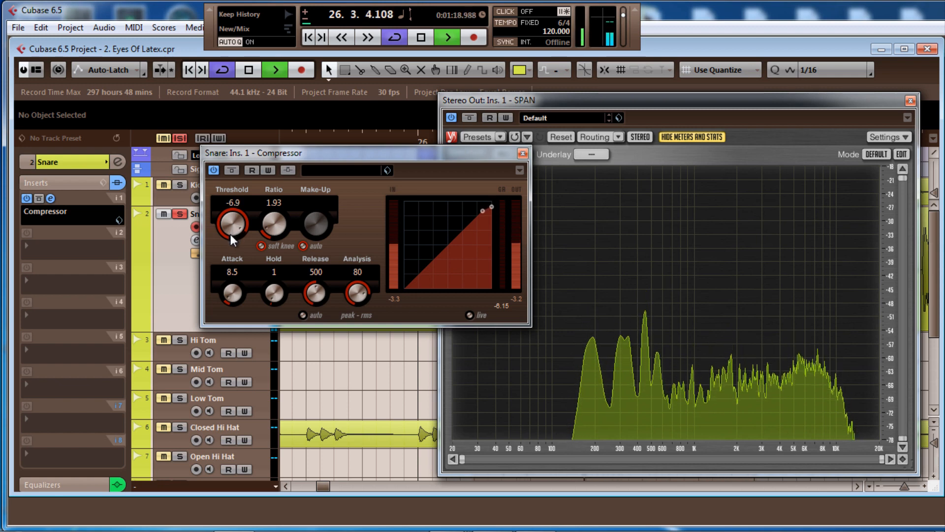
scroll(231, 235, down, 3)
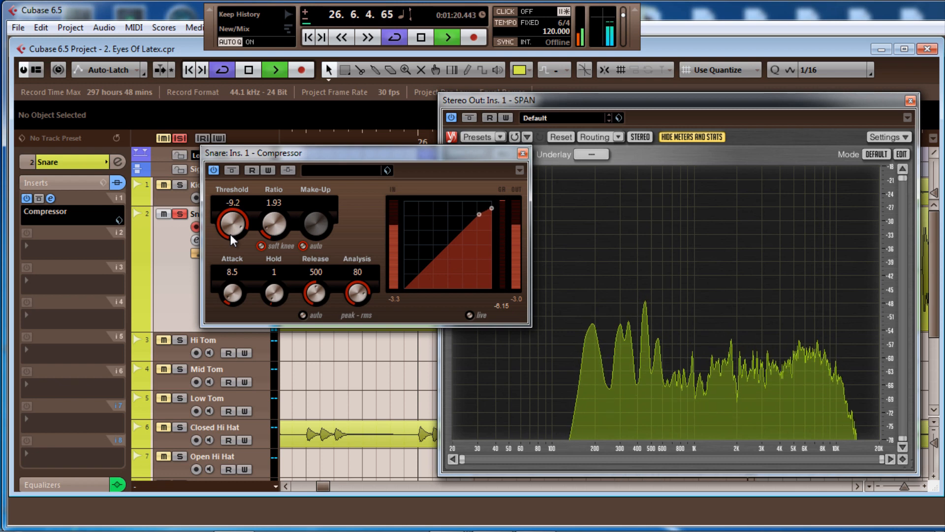
scroll(231, 234, down, 4)
scroll(231, 235, down, 1)
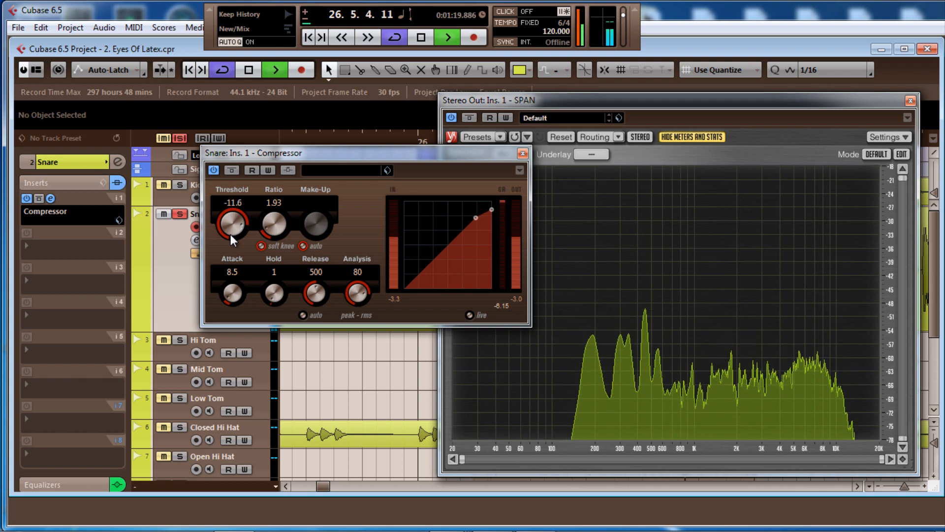
scroll(231, 234, down, 1)
scroll(230, 234, down, 5)
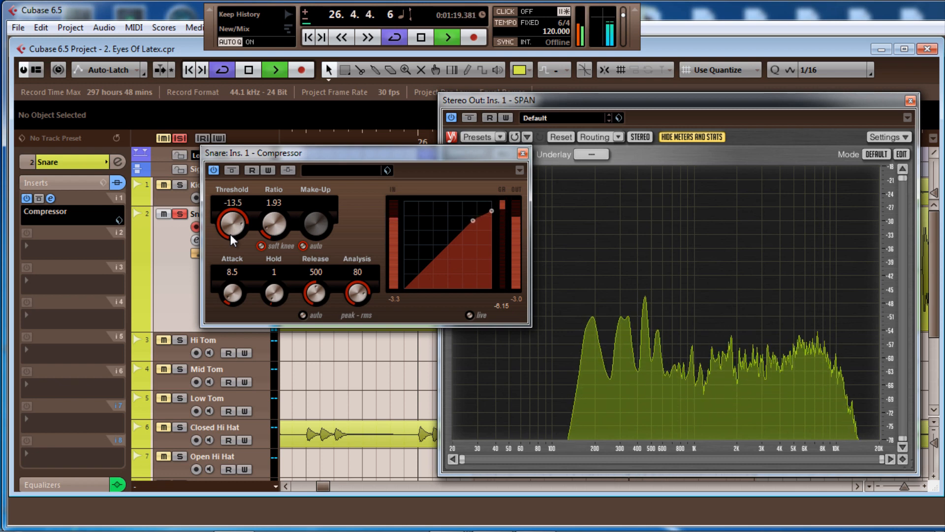
scroll(231, 235, down, 1)
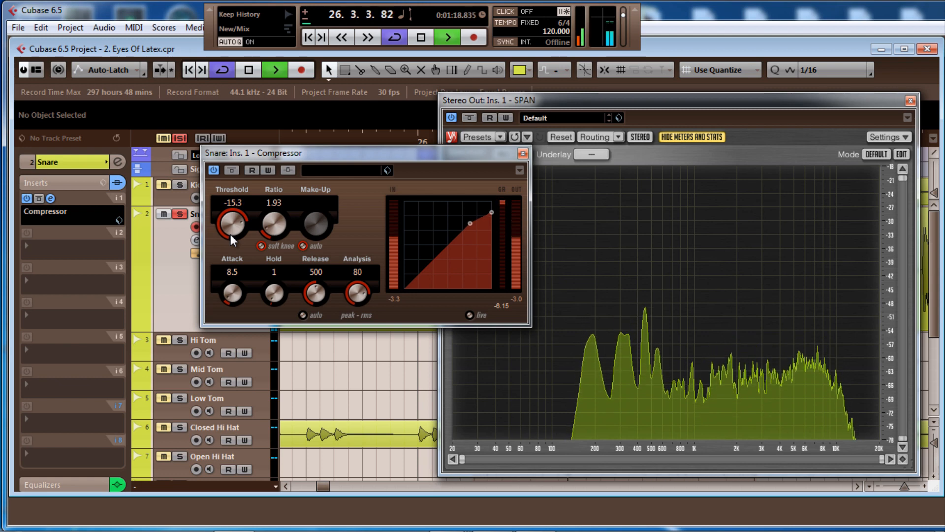
scroll(231, 234, down, 1)
scroll(231, 234, down, 2)
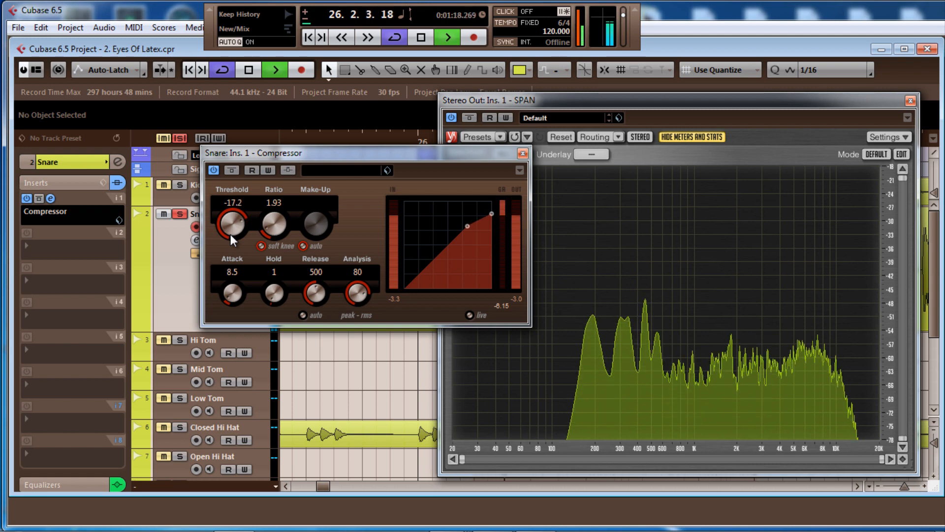
scroll(231, 234, down, 1)
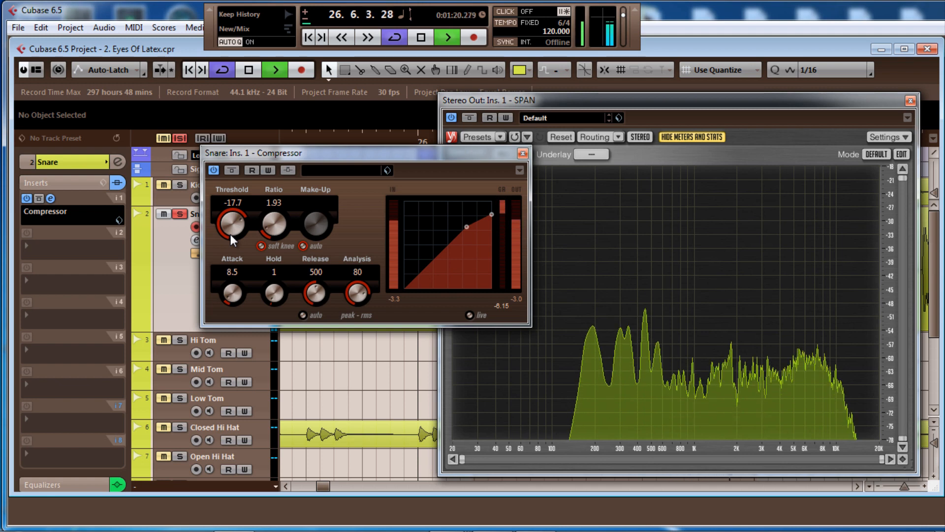
Step: Lower the Snare compressor's threshold to -19.6 and compare the sound with the compressor bypassed and engaged
scroll(231, 235, down, 4)
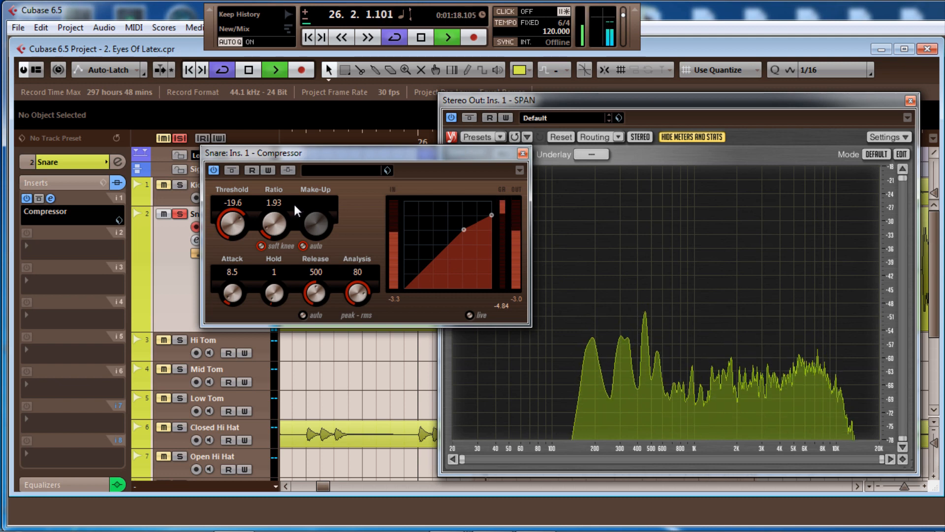
click(231, 170)
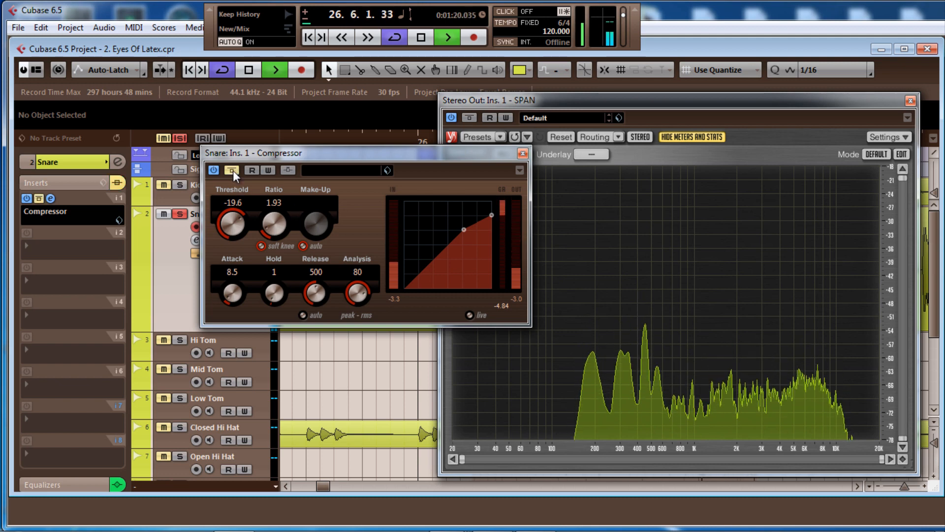
click(232, 170)
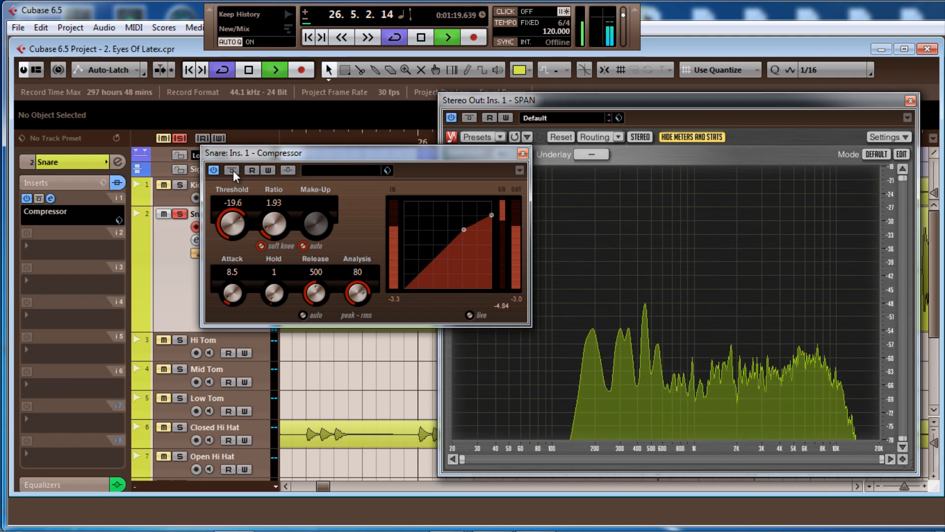
click(232, 170)
click(232, 170)
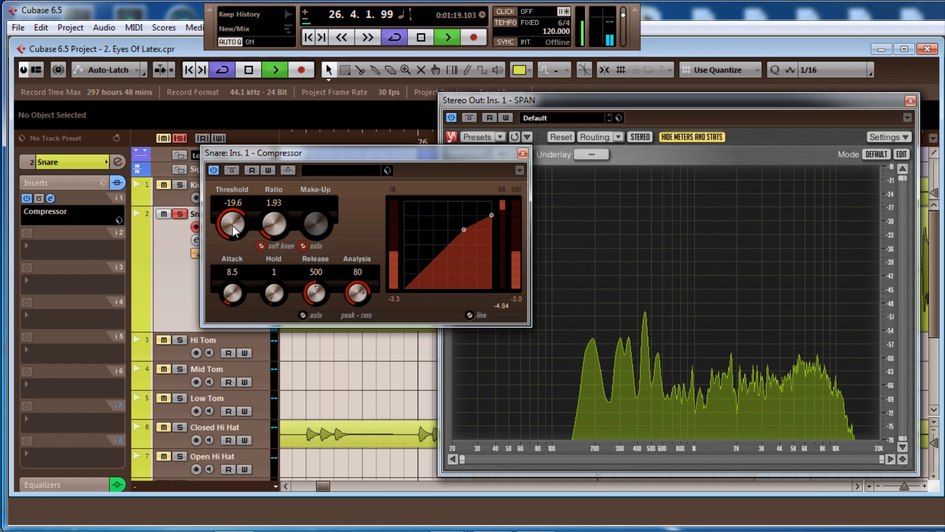
Step: Fine-tune the Snare compressor's threshold to -19.5 and check the result against the bypassed signal
scroll(233, 226, down, 1)
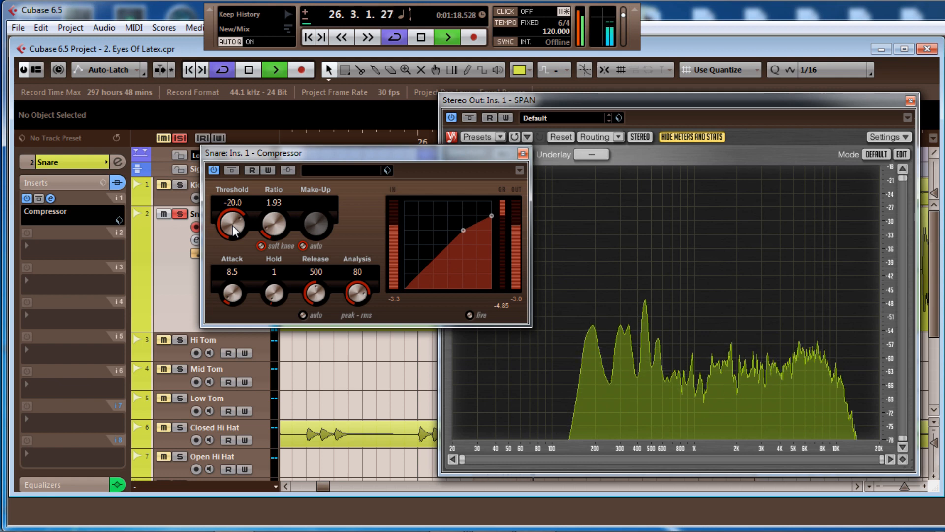
scroll(233, 225, down, 2)
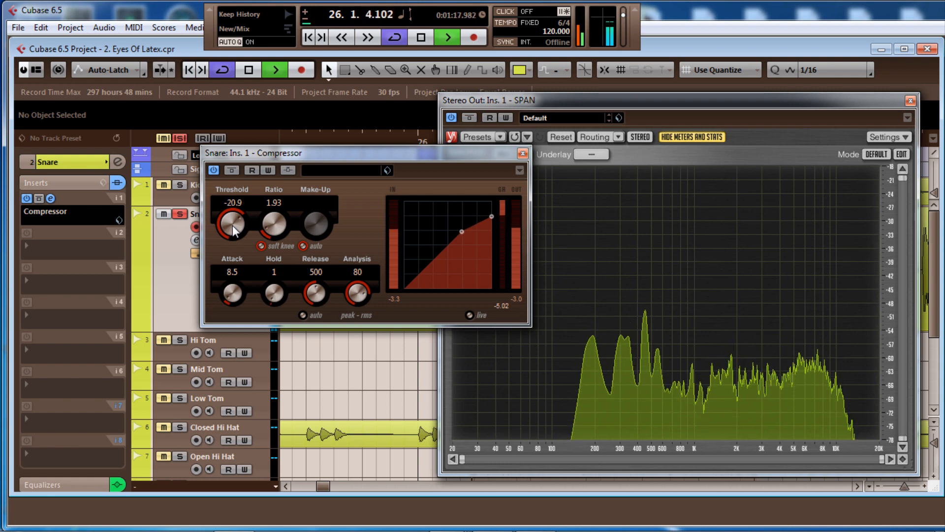
scroll(233, 225, up, 1)
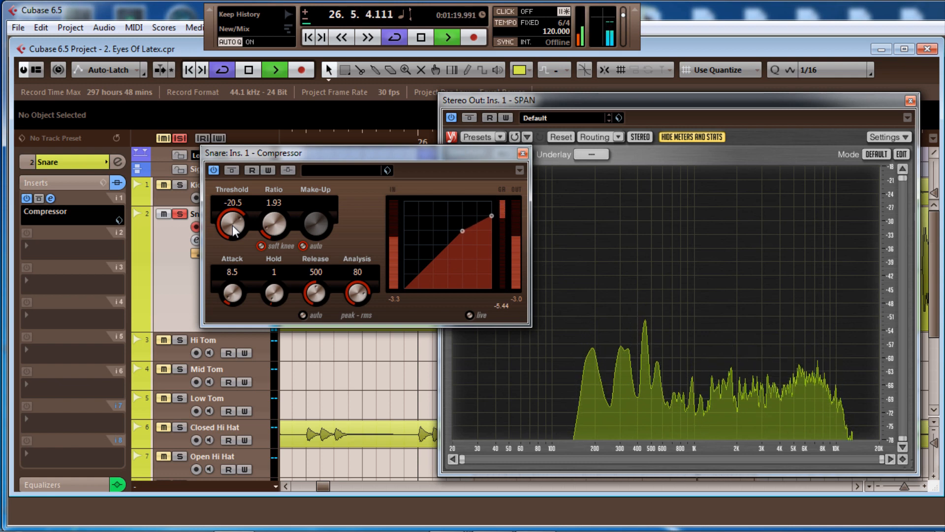
scroll(232, 226, up, 1)
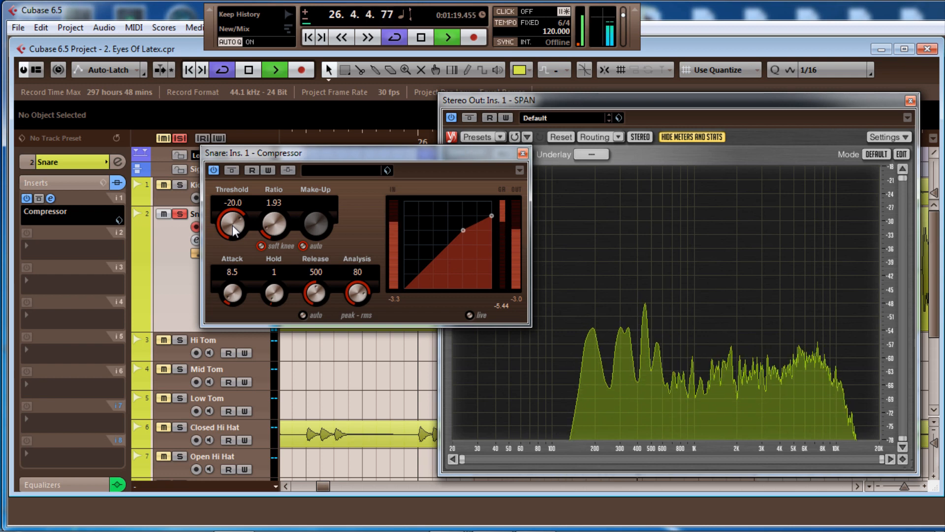
scroll(233, 226, up, 1)
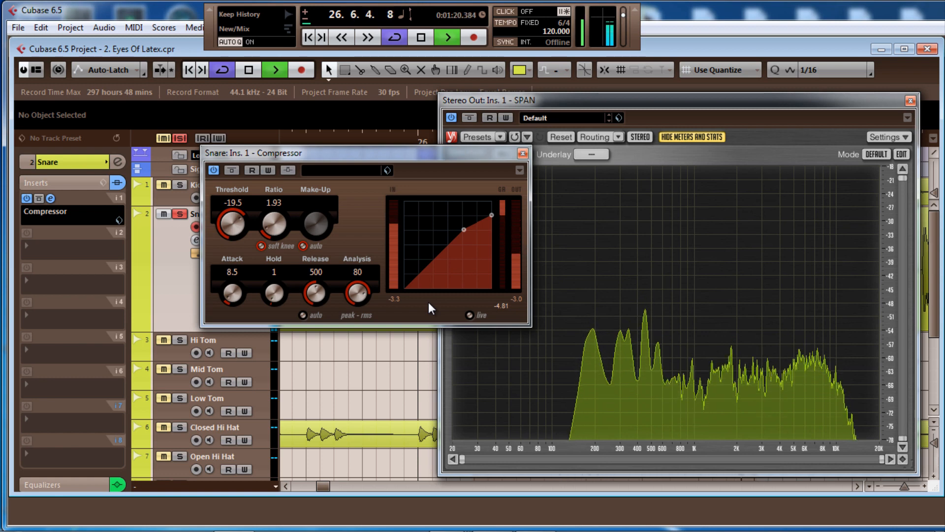
click(230, 173)
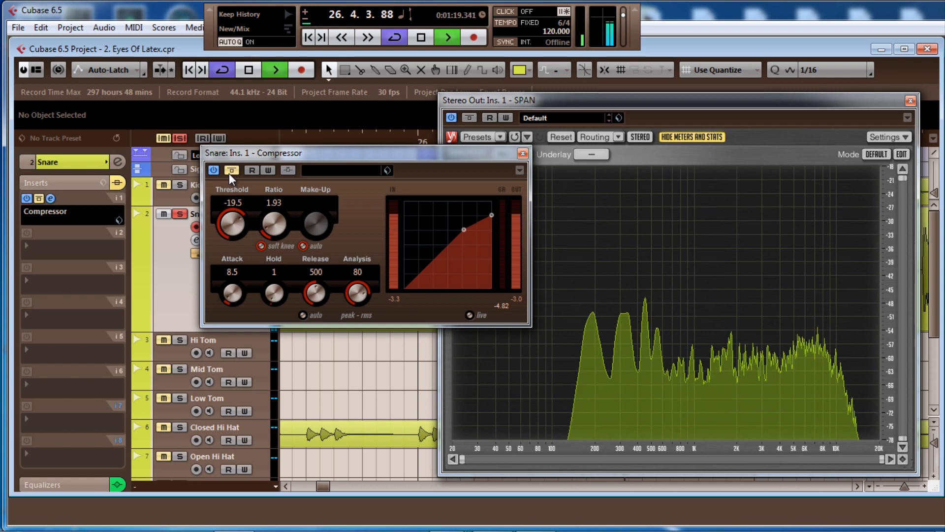
click(229, 173)
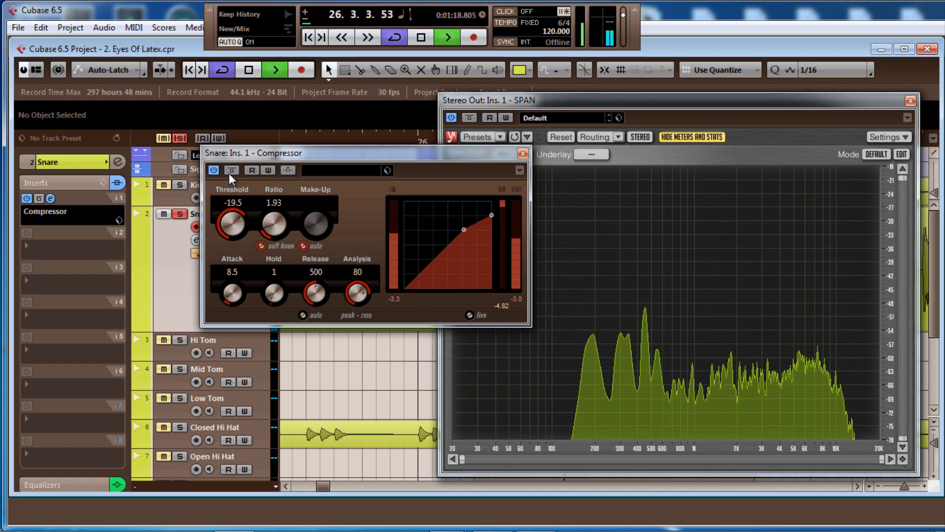
Step: Switch off automatic make-up gain on the Snare compressor and set the make-up to 1.1
click(302, 246)
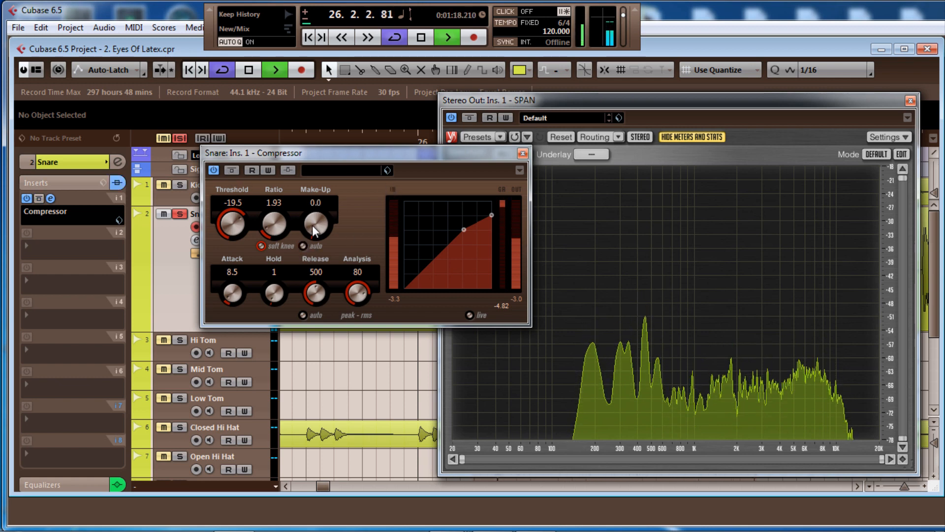
scroll(312, 225, up, 7)
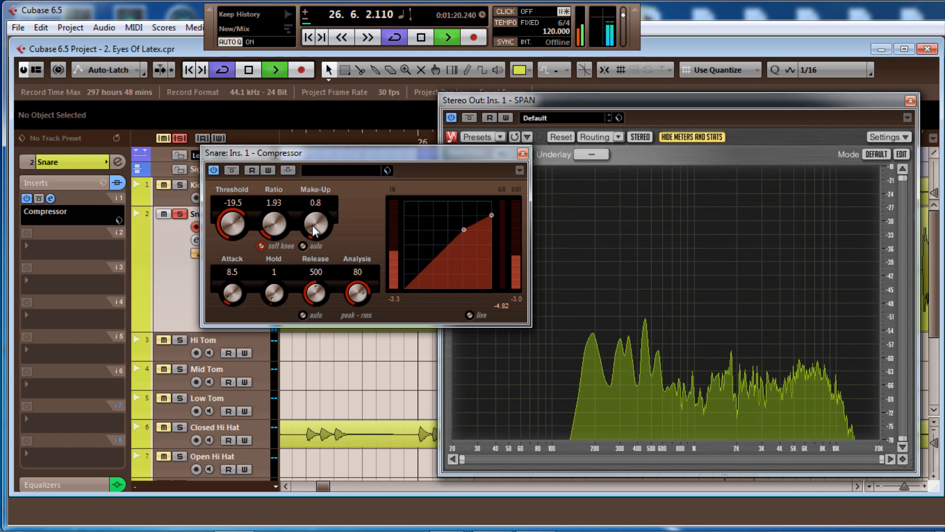
scroll(312, 225, up, 2)
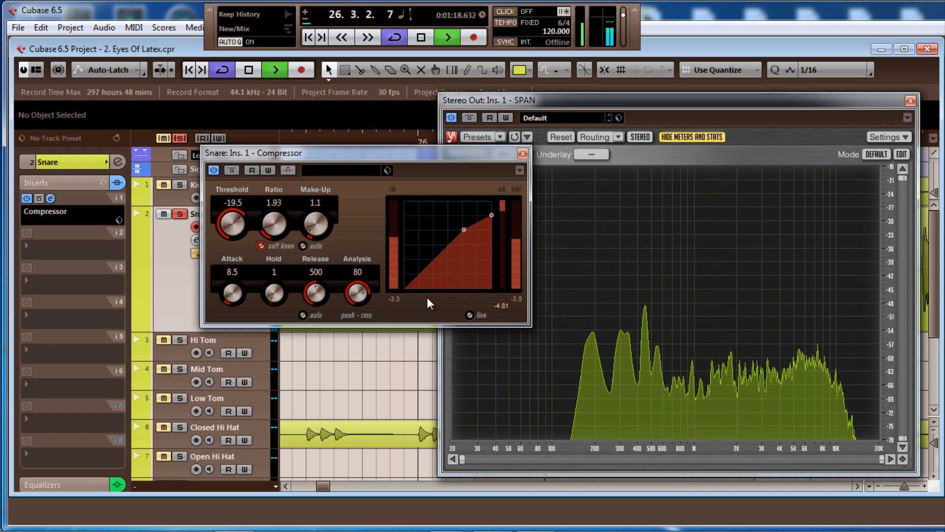
Step: Uncover the Snare track controls and compare its sound with the inserts and equalizer bypassed and engaged
drag(436, 158, 527, 159)
click(211, 240)
click(227, 240)
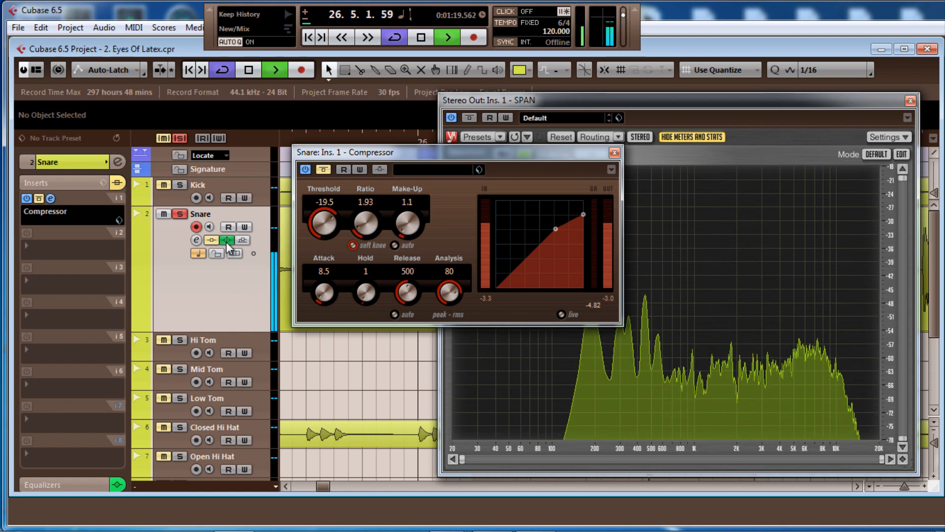
click(227, 240)
click(213, 241)
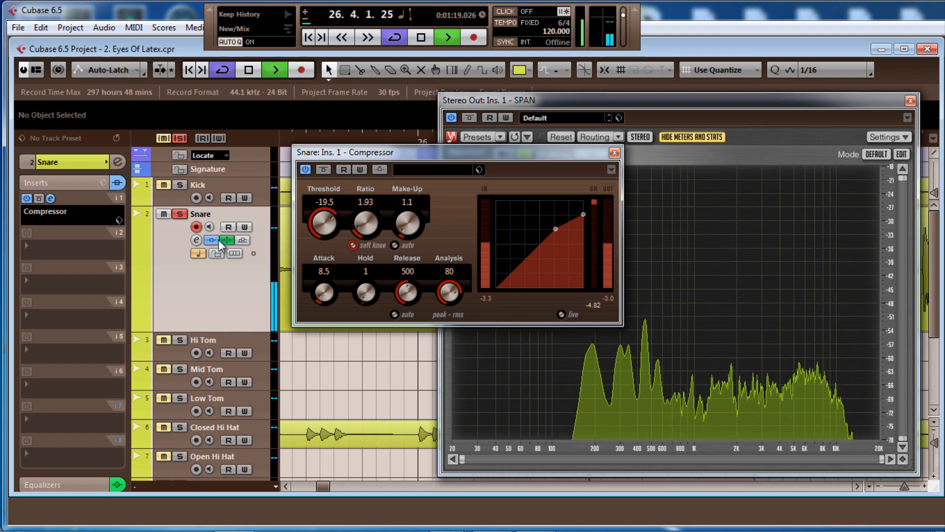
click(222, 240)
click(211, 239)
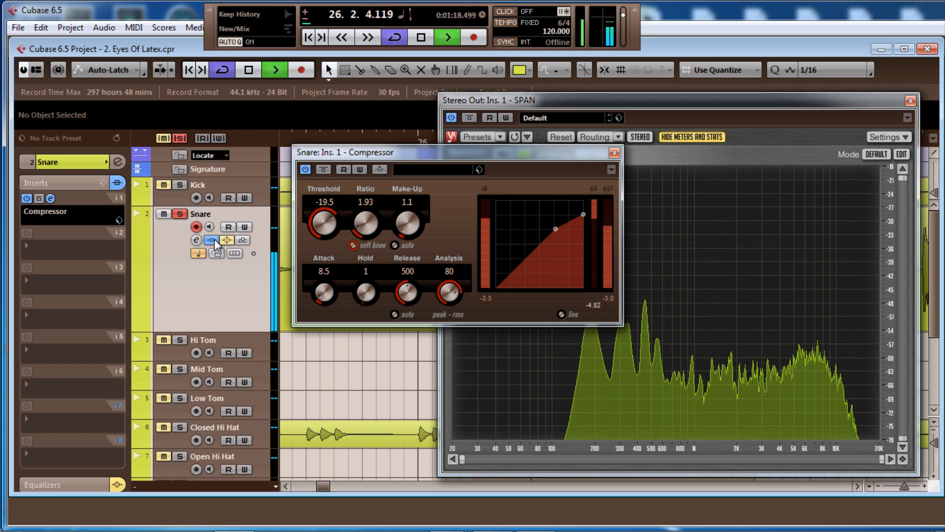
click(226, 240)
click(210, 240)
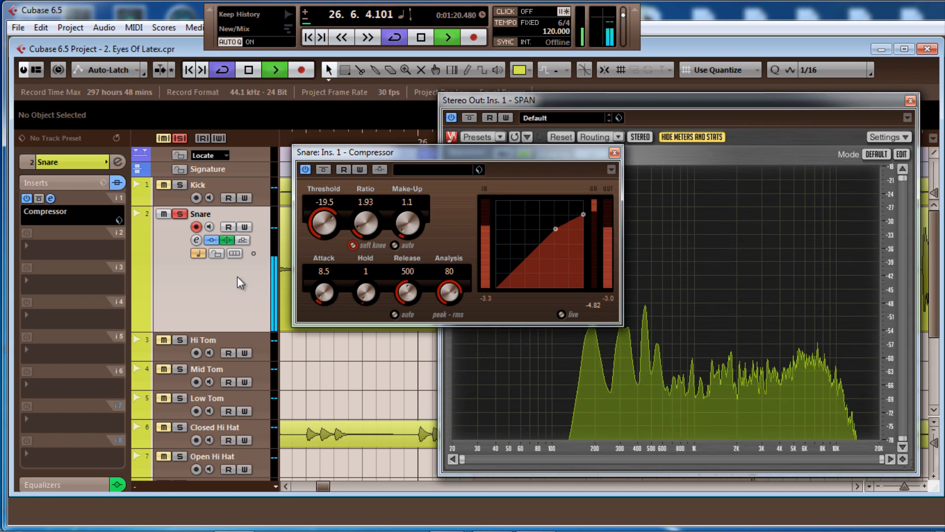
Step: Close the Snare compressor window and reposition the SPAN analyzer over the arrangement
drag(488, 150, 309, 145)
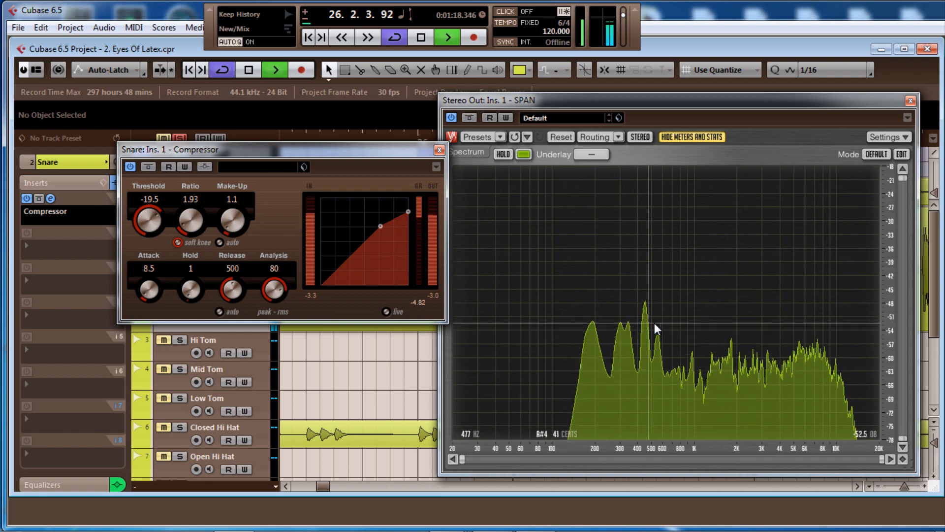
drag(645, 93, 944, 140)
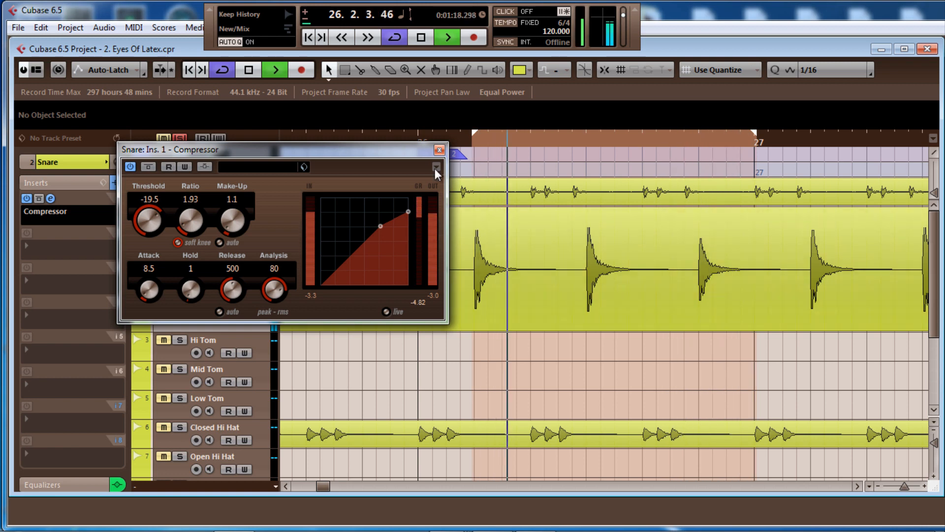
drag(370, 152, 471, 158)
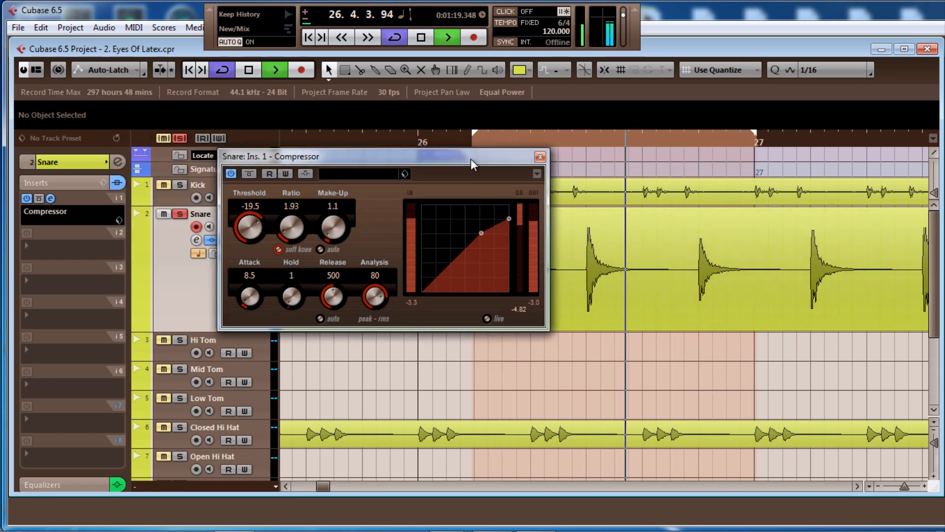
click(540, 158)
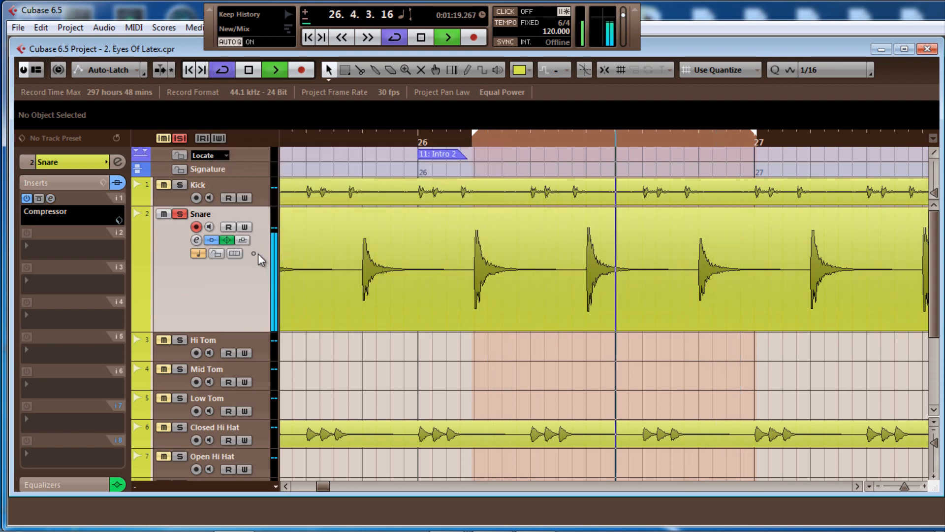
drag(944, 113, 408, 114)
Step: Load the Transient plug-in into the Snare's second insert slot and place its window beside the track list
click(27, 248)
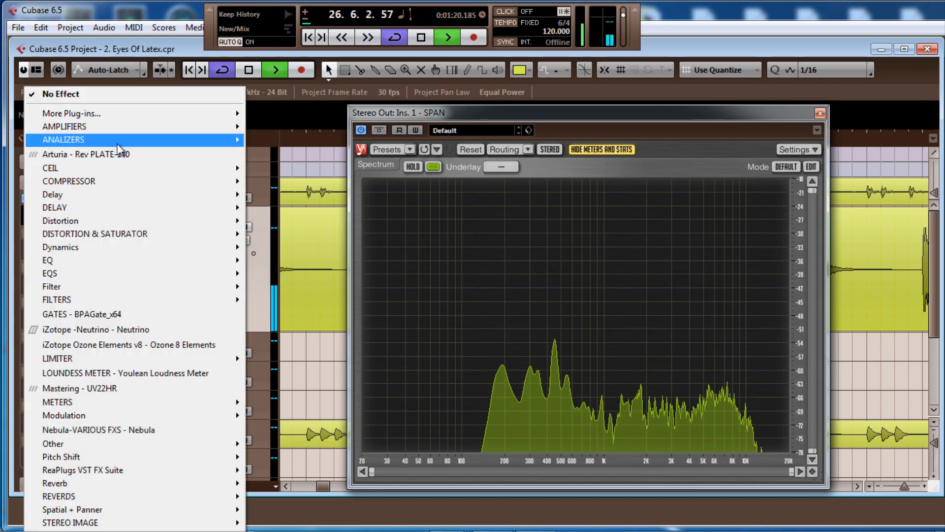
mouse_move(107, 119)
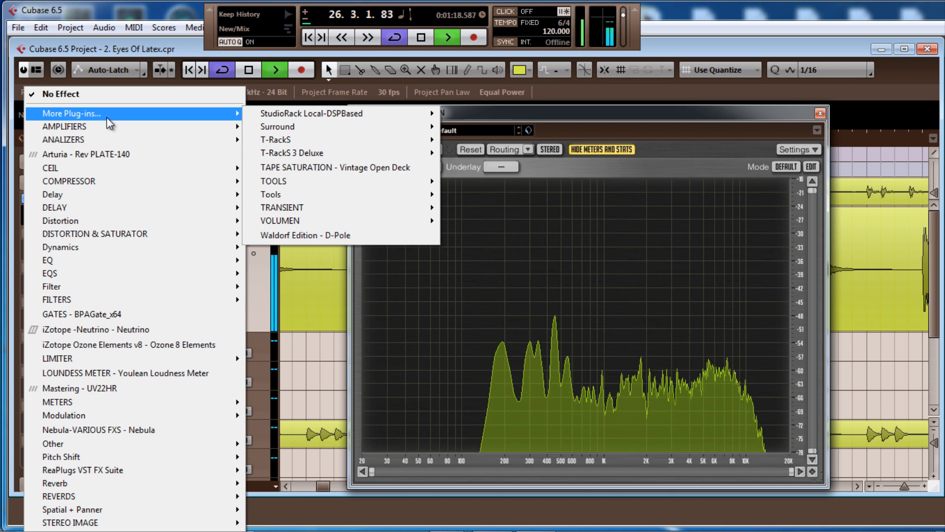
mouse_move(319, 209)
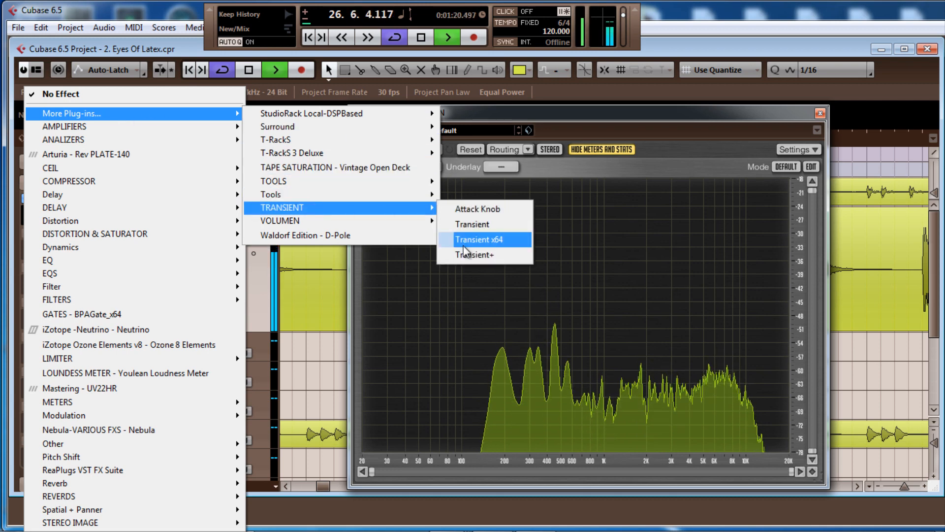
click(480, 224)
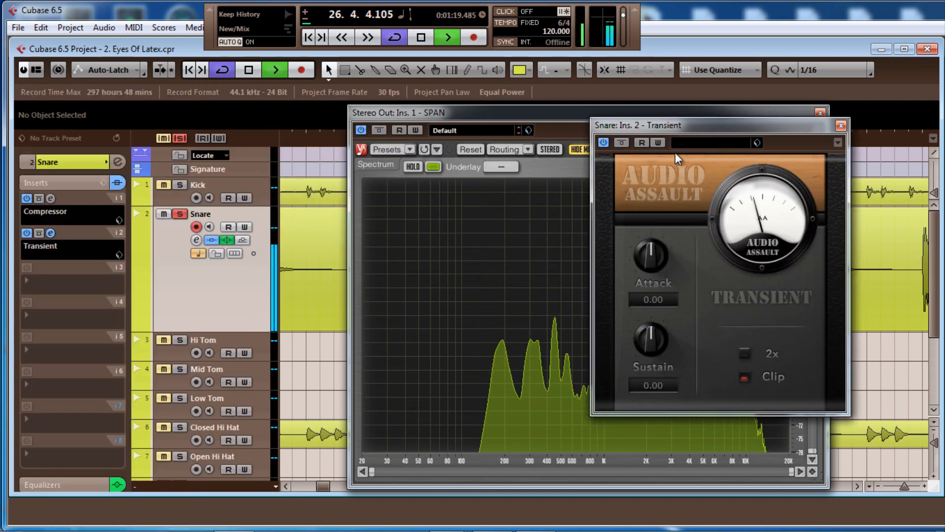
drag(640, 125, 393, 123)
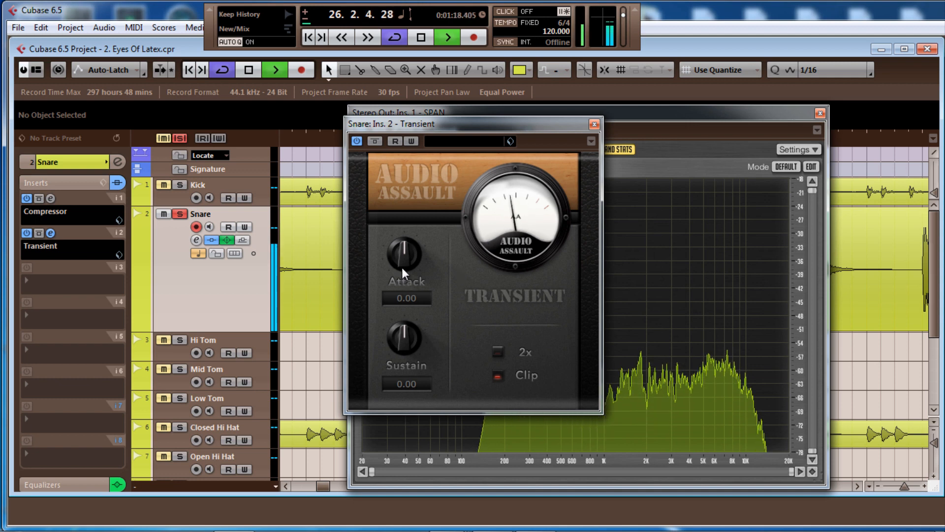
Step: Set the Snare's Transient plug-in to an attack of 12.16 and a sustain of 14.00
drag(402, 267, 403, 249)
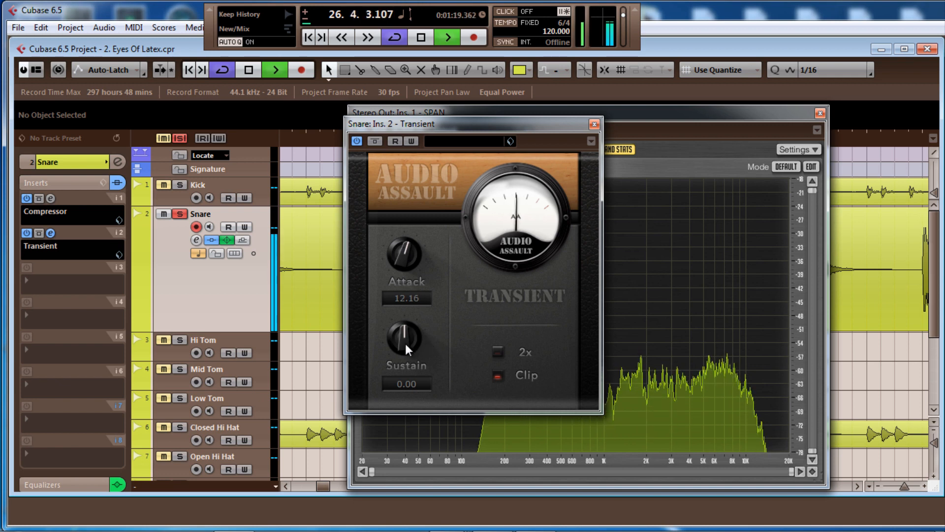
scroll(405, 344, up, 6)
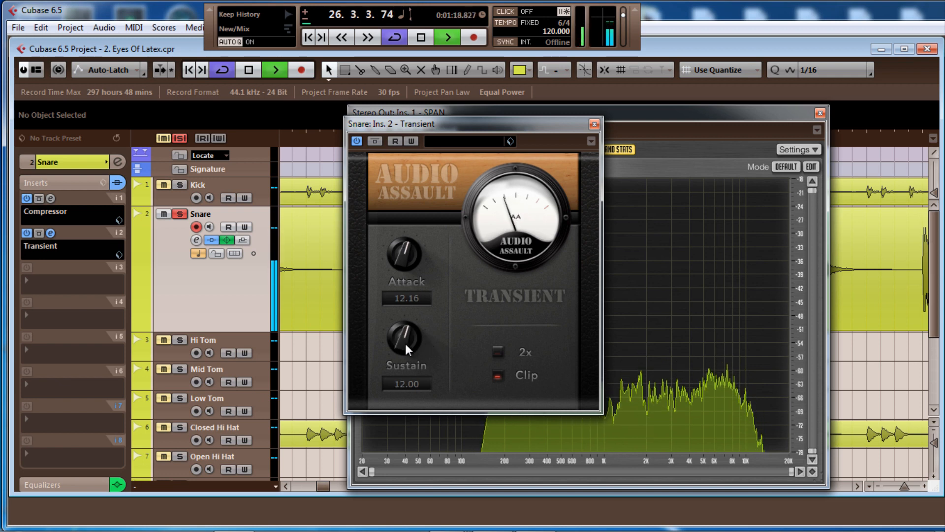
scroll(405, 341, up, 1)
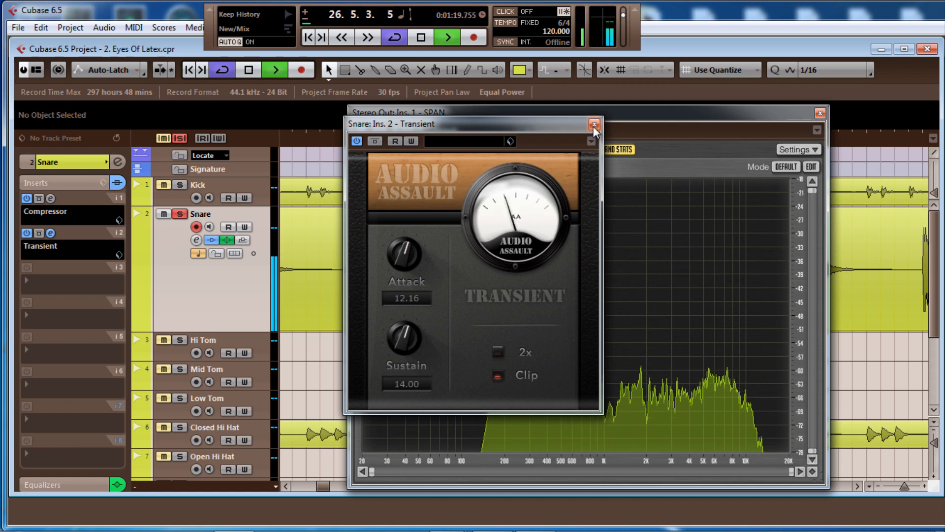
Step: Compare the Snare with all its inserts bypassed and engaged, leaving them engaged
click(121, 185)
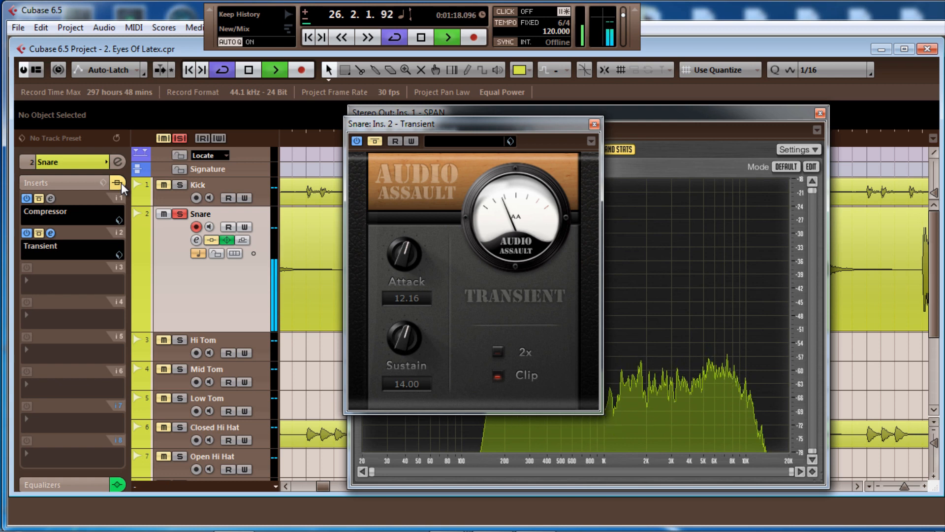
click(121, 182)
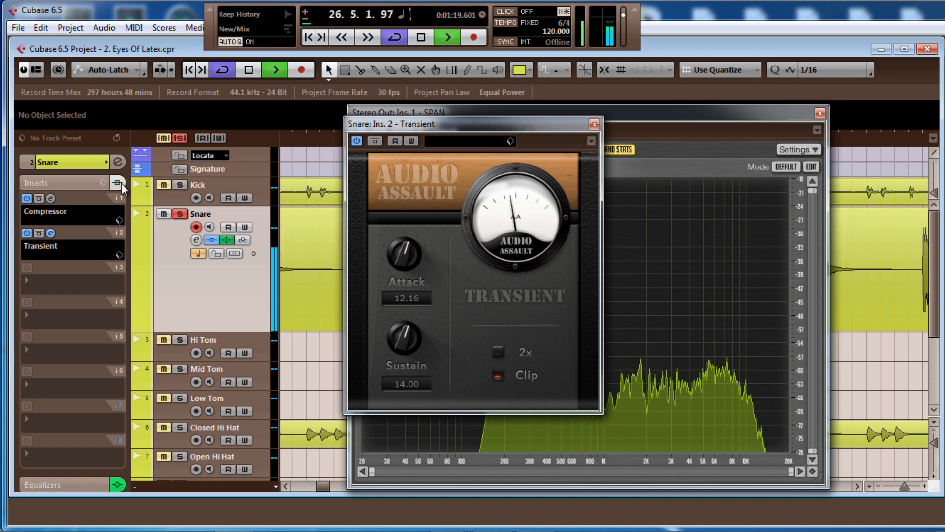
click(121, 182)
click(122, 182)
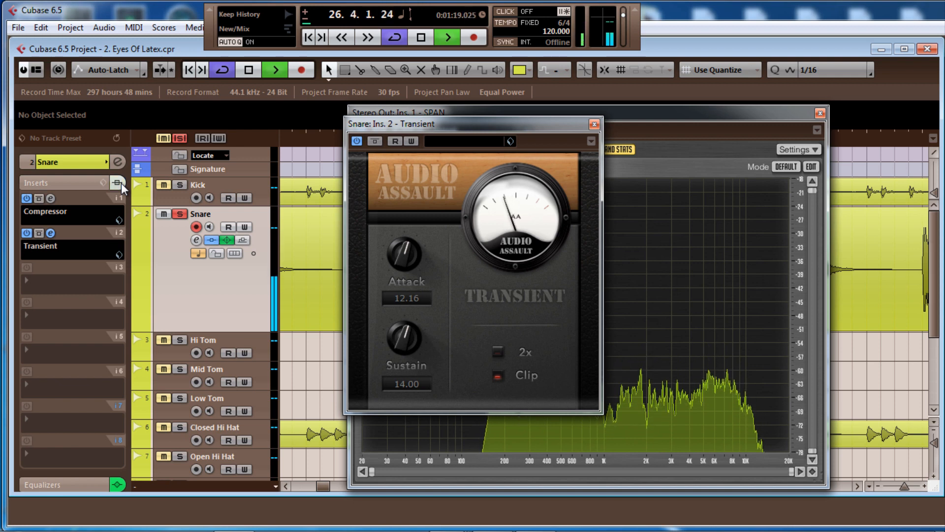
click(122, 182)
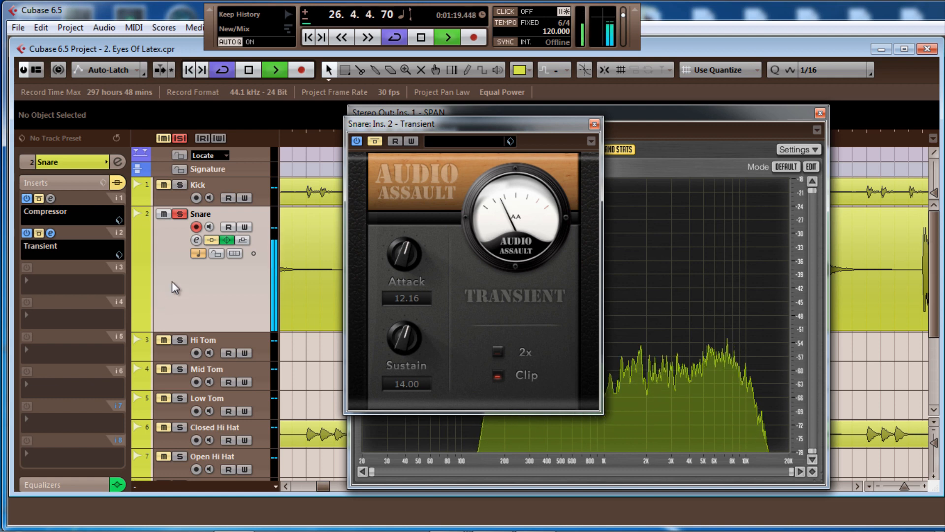
click(117, 186)
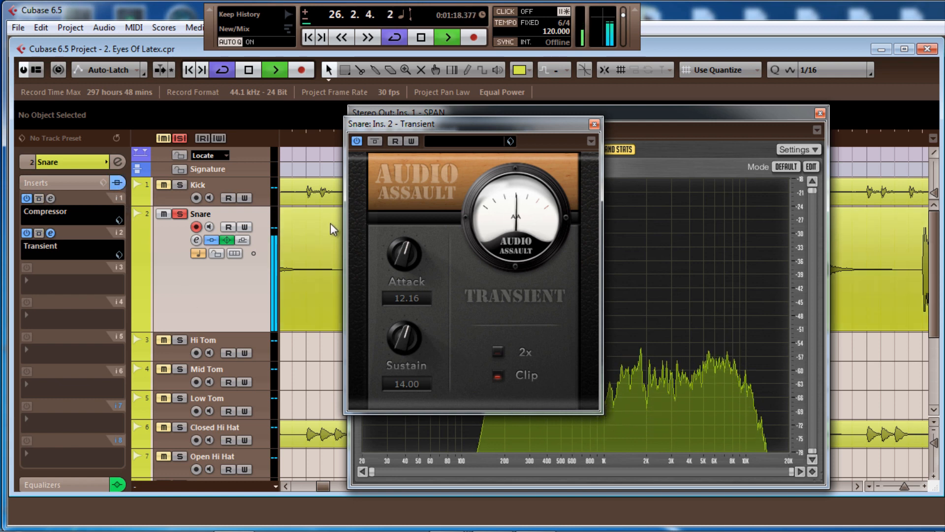
Step: Stop playback, then mute the Snare track and take it out of solo
key(space)
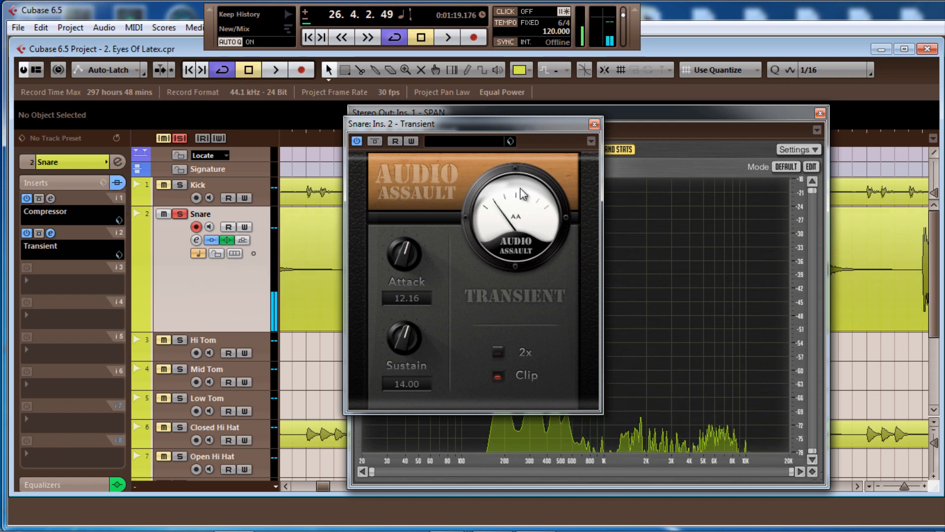
drag(485, 126, 608, 126)
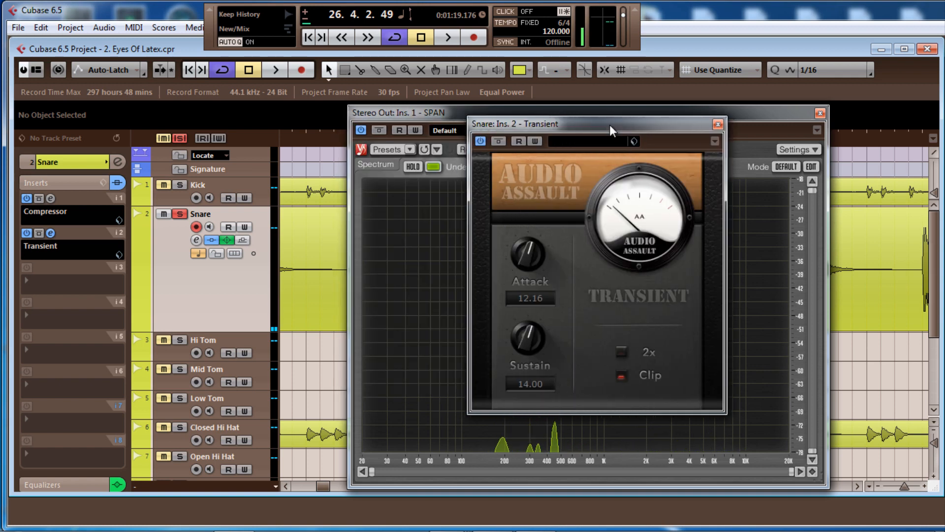
click(164, 215)
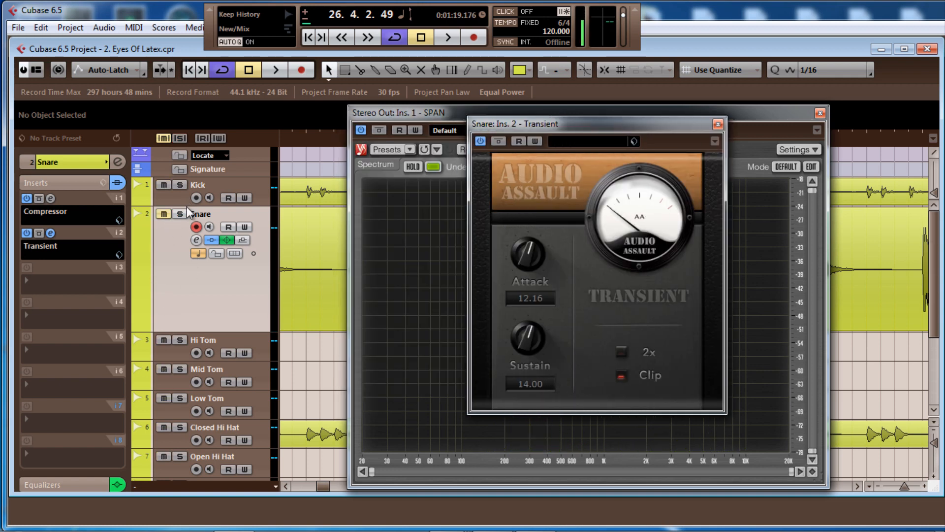
Step: Enlarge the Kick track and clear the Transient and SPAN windows from the arrangement
drag(187, 206, 188, 269)
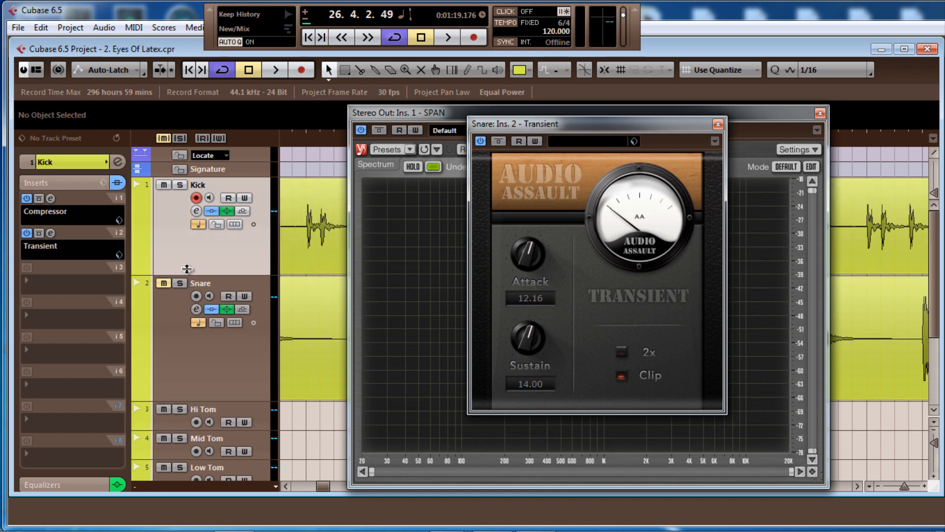
click(717, 126)
drag(801, 114, 944, 129)
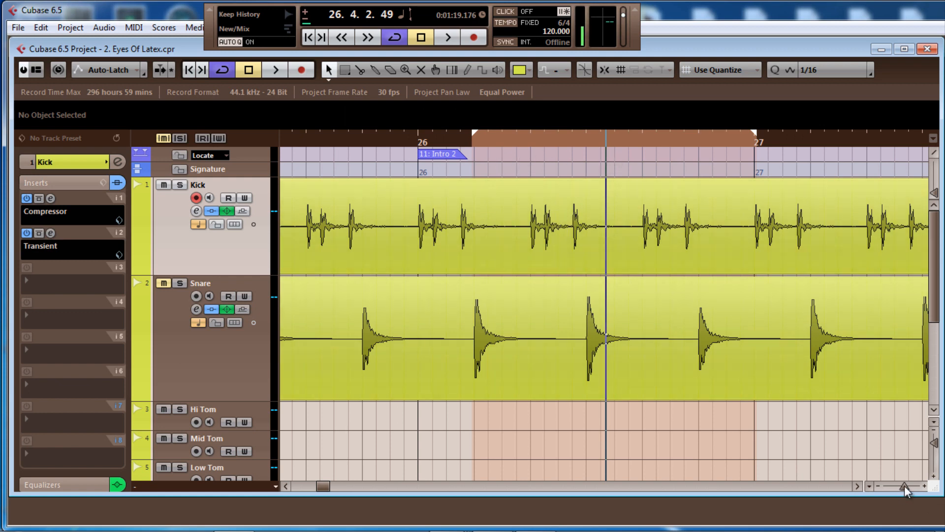
Step: Extend the loop start back to about bar 25 and play the section with the Kick soloed
drag(904, 485, 897, 485)
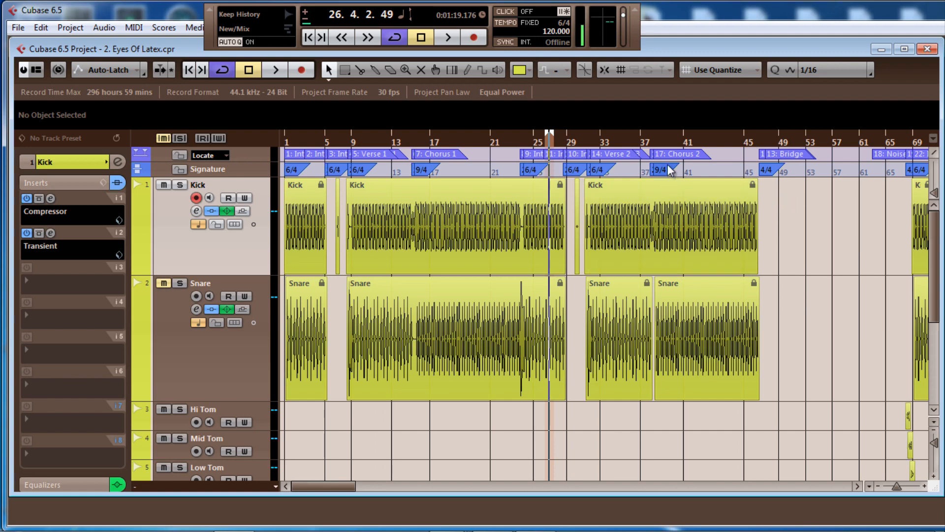
mouse_move(657, 142)
mouse_down()
mouse_move(654, 164)
mouse_move(660, 146)
mouse_up()
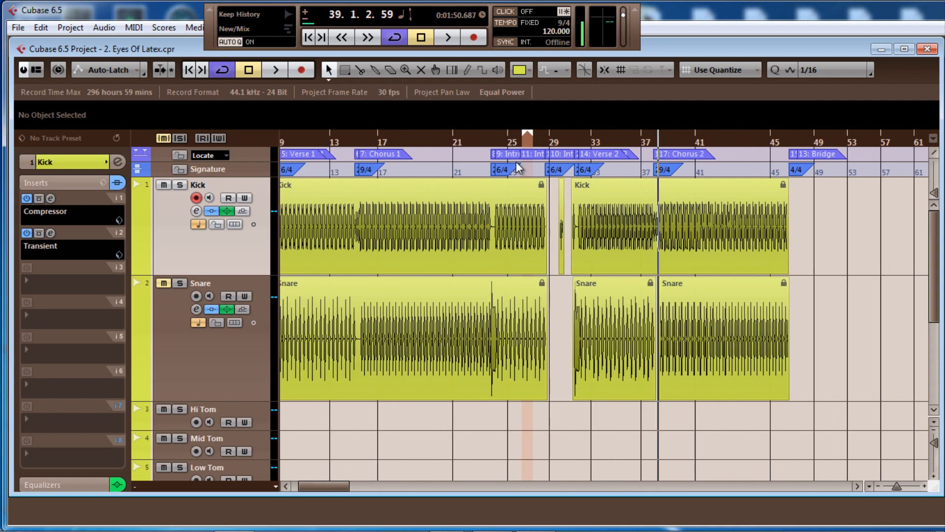
drag(519, 139, 507, 140)
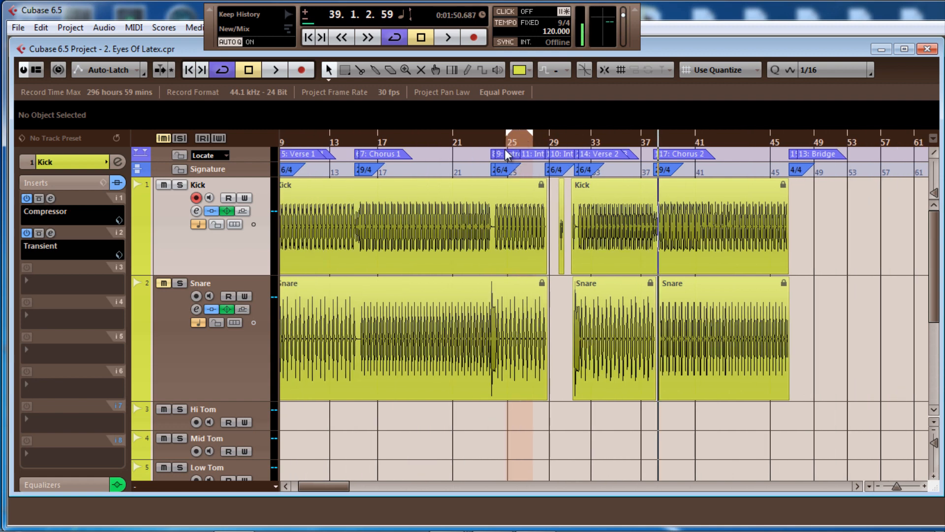
click(505, 144)
key(space)
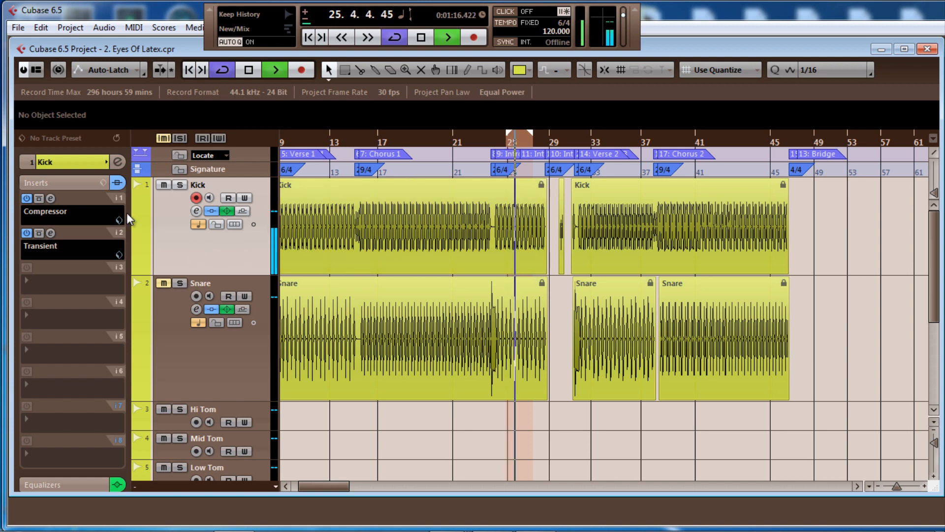
click(179, 185)
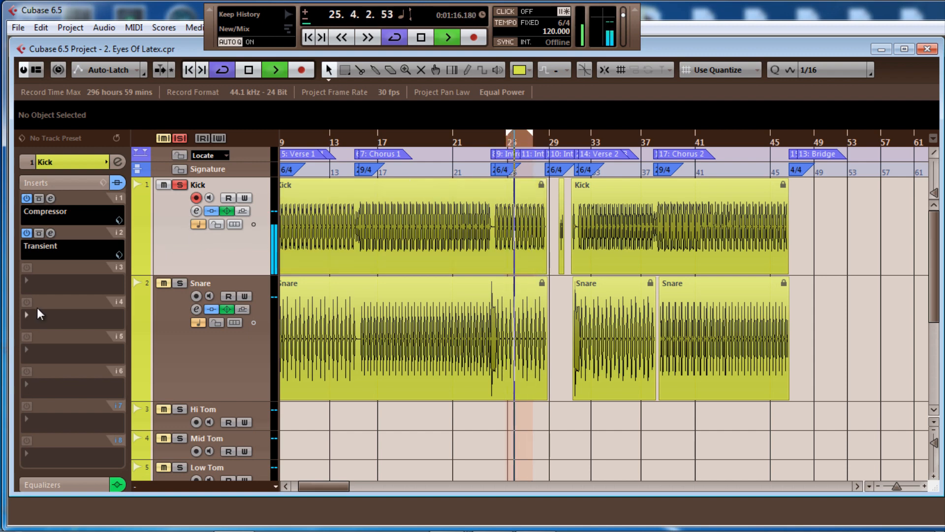
Step: Move the loop start slightly before bar 25 and stop playback
click(28, 284)
mouse_move(28, 286)
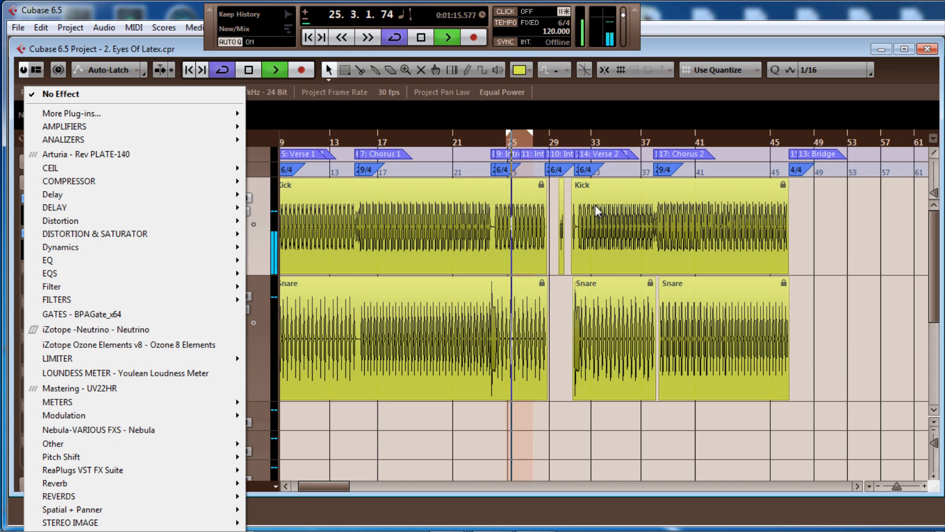
click(506, 132)
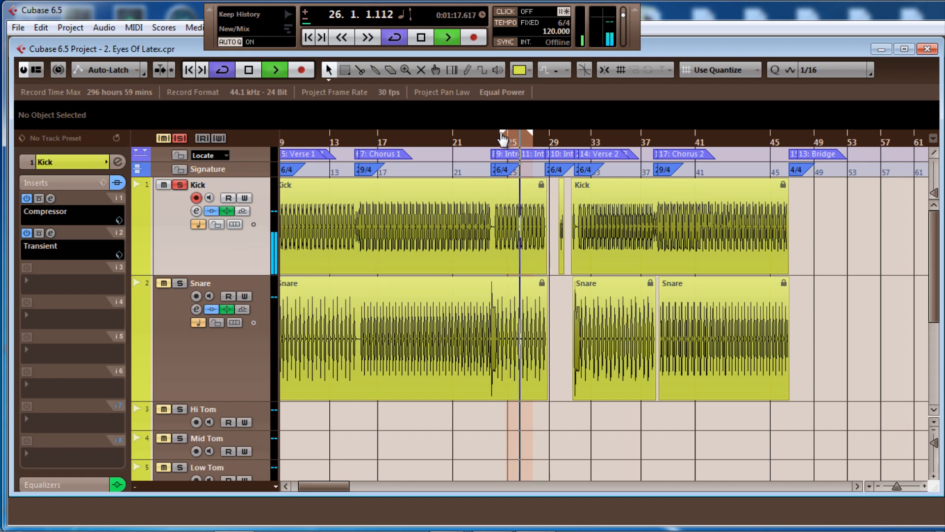
key(space)
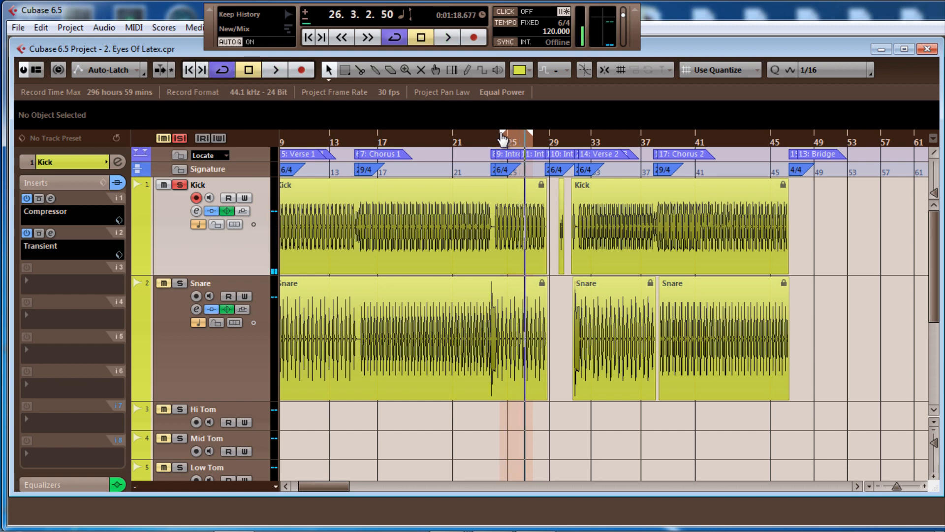
Step: Save the project as 2. Eyes Of Latex, replacing the existing project file
key(ctrl+shift+s)
click(635, 412)
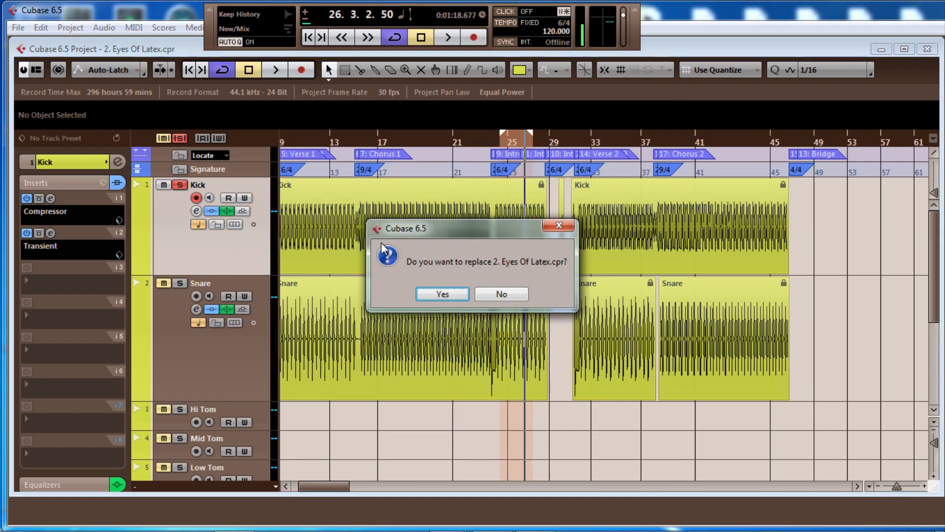
click(435, 290)
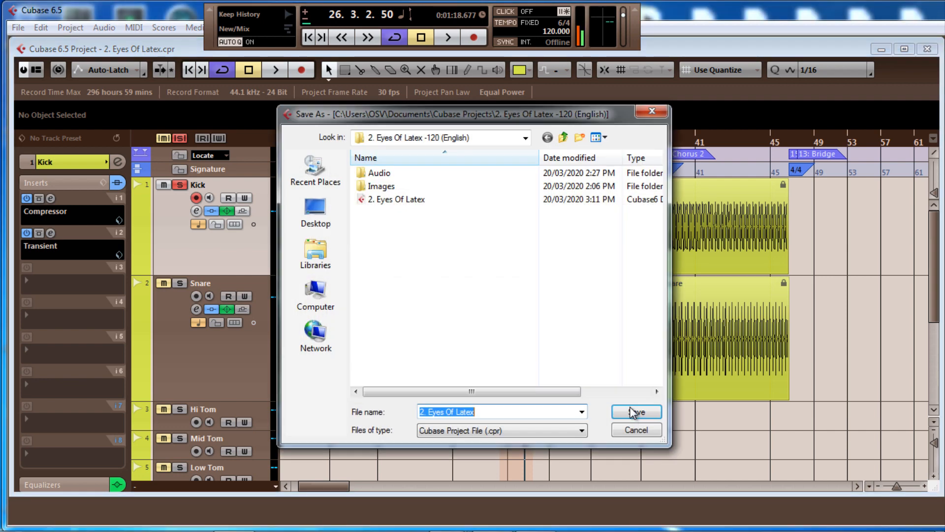
click(638, 414)
click(443, 294)
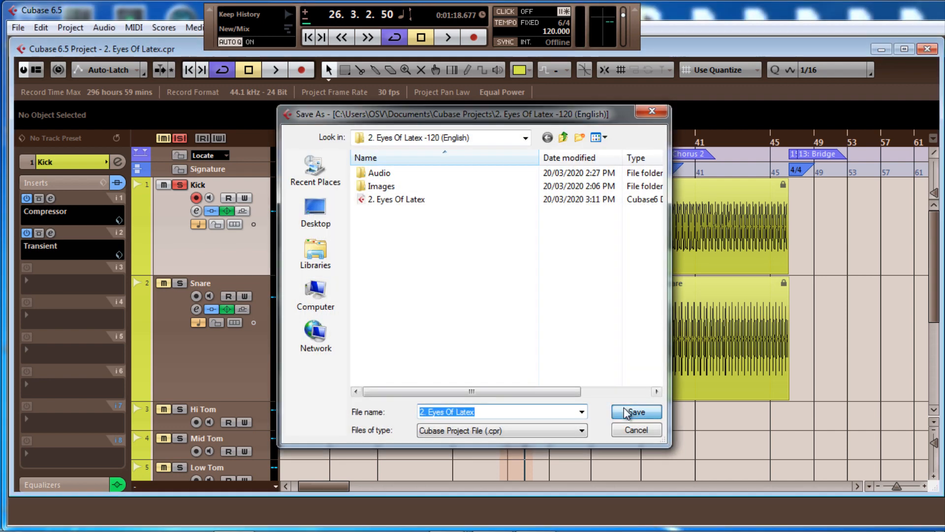
click(625, 413)
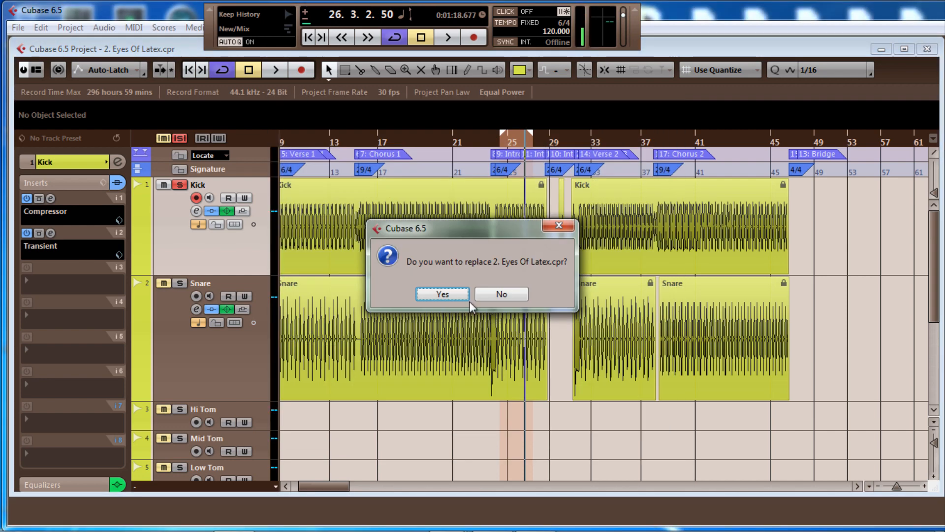
click(448, 291)
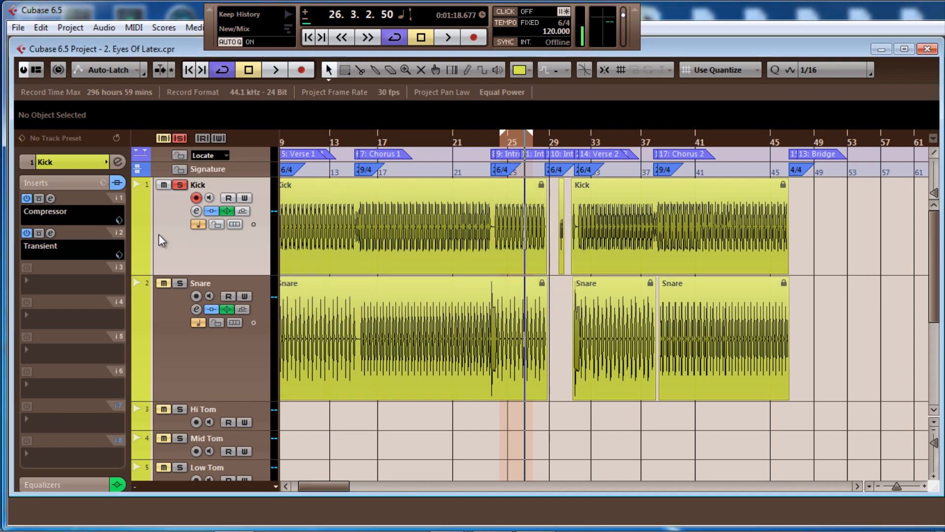
Step: Load the Frontier limiter into the Kick's third insert slot
click(28, 281)
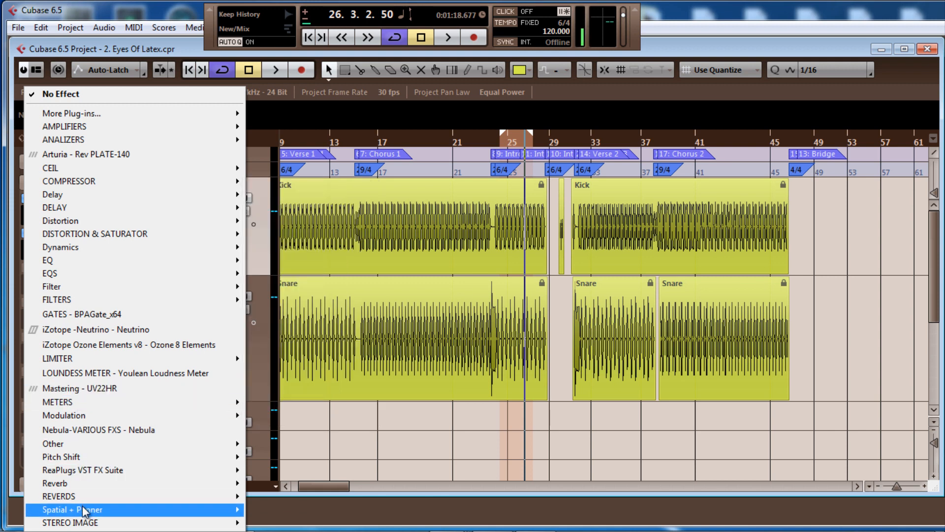
mouse_move(84, 511)
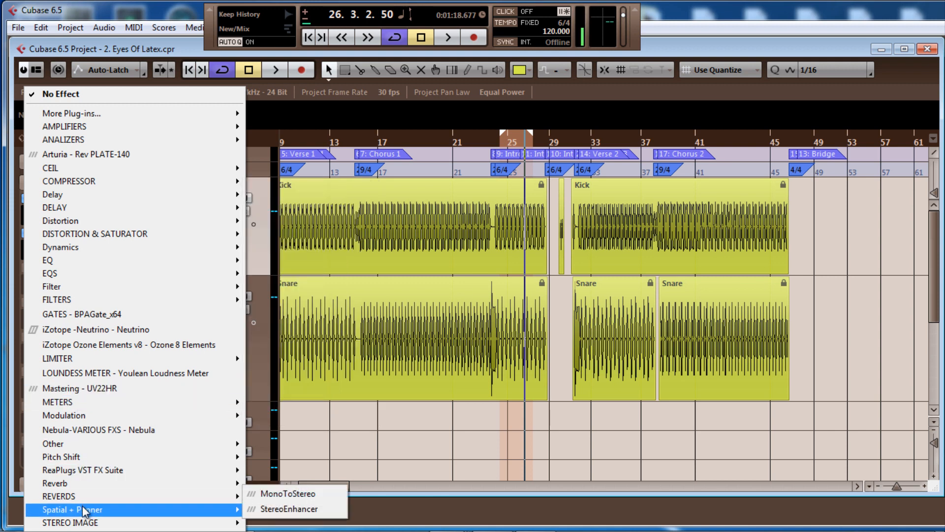
mouse_move(76, 359)
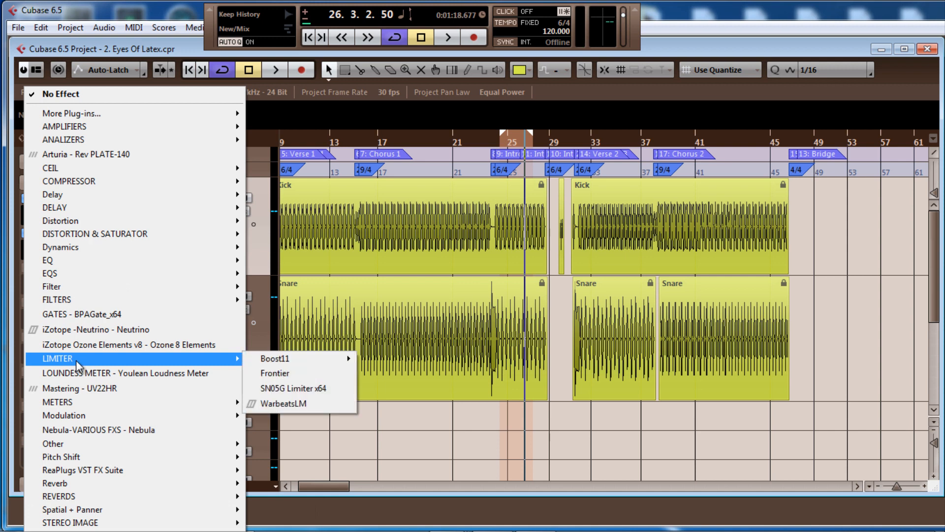
click(285, 374)
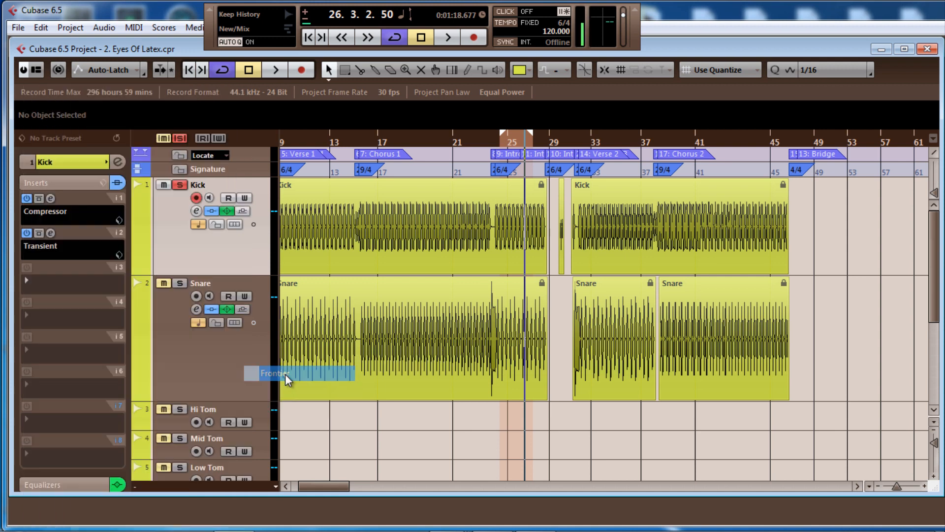
click(50, 268)
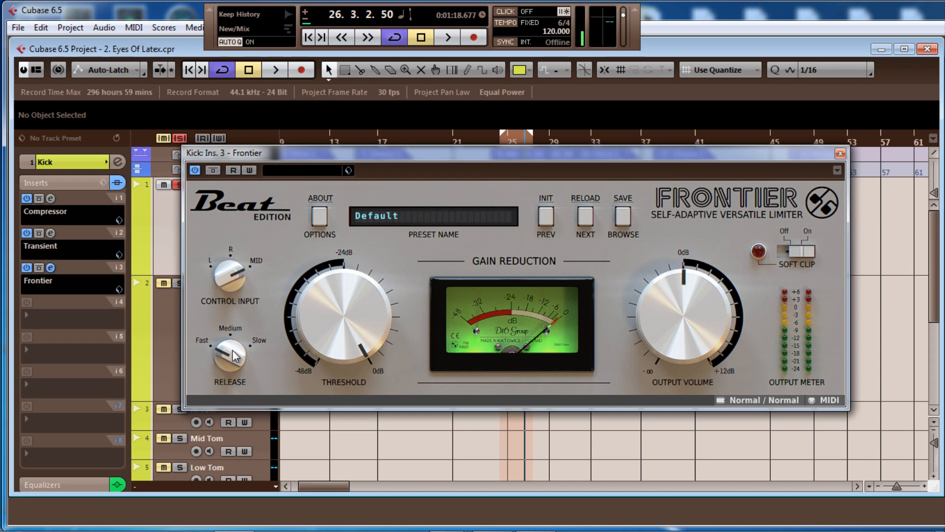
Step: Set Frontier's release to Medium and arrange its window beside the SPAN analyzer
click(230, 364)
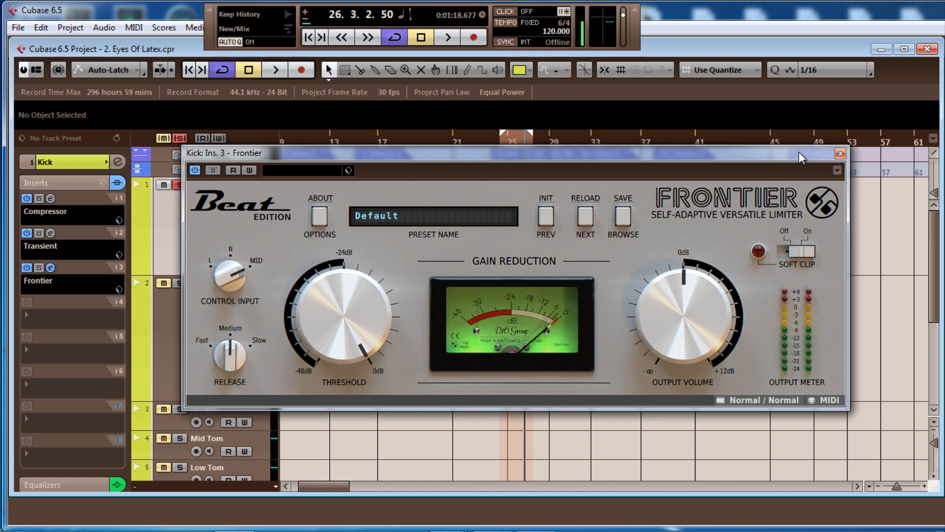
drag(799, 157, 749, 158)
drag(944, 114, 673, 106)
drag(480, 158, 393, 173)
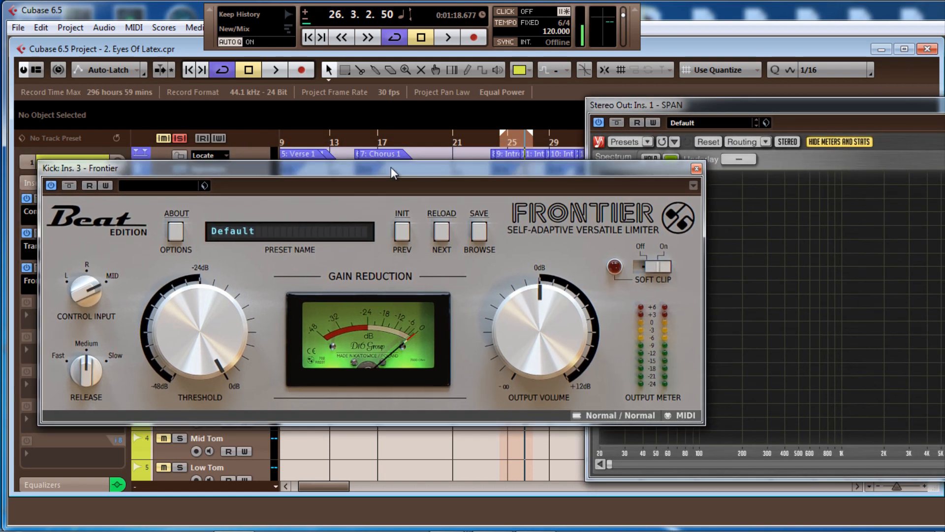
Step: Play the soloed Kick to compare Frontier bypassed and engaged, with its window moved further clear of SPAN
key(space)
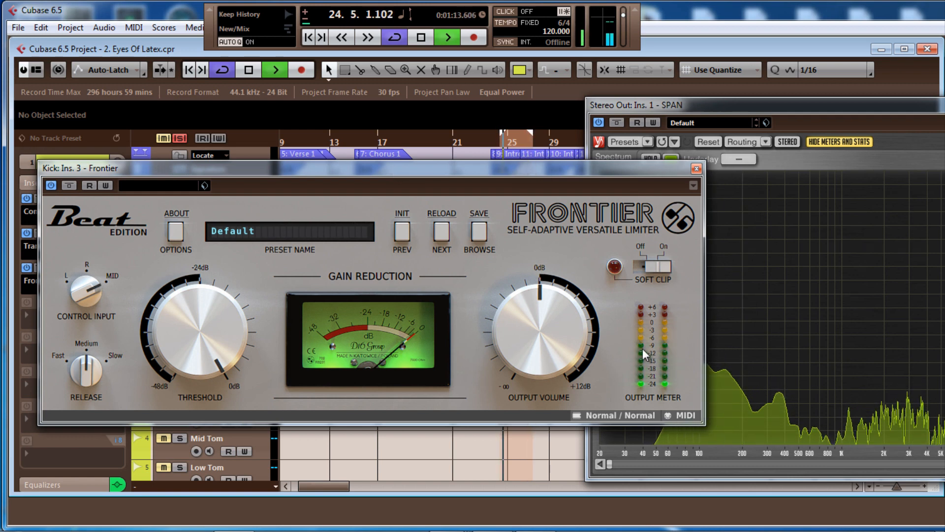
click(69, 186)
click(69, 185)
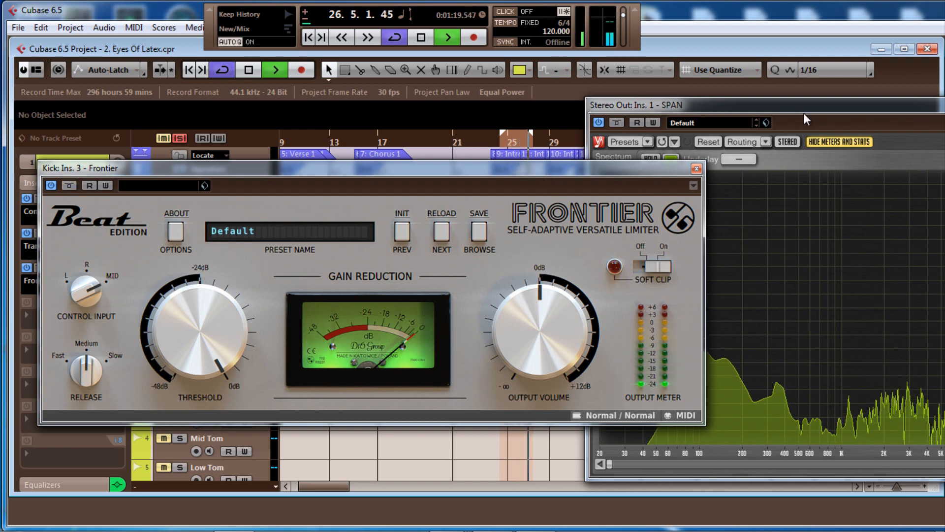
drag(783, 112, 781, 75)
drag(364, 170, 335, 170)
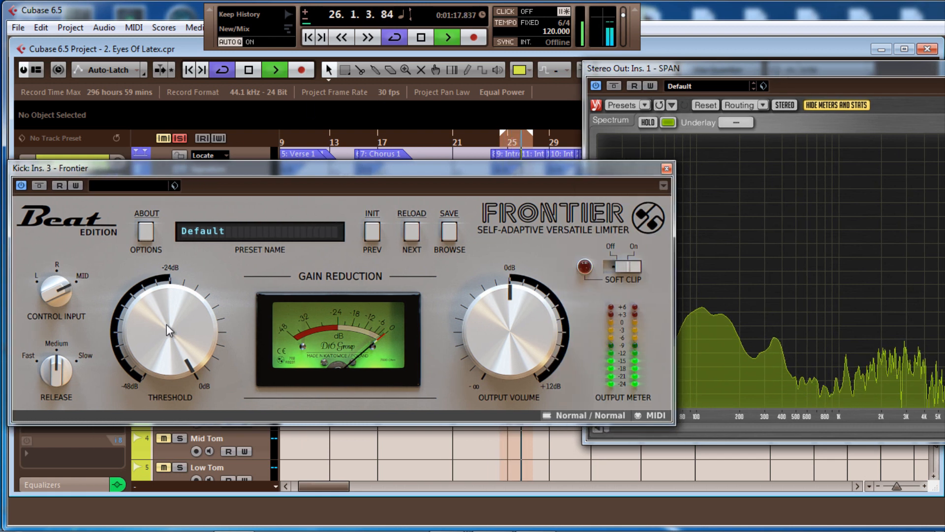
Step: Lower Frontier's threshold on the Kick to about -7 dB while the loop plays
drag(167, 325, 162, 344)
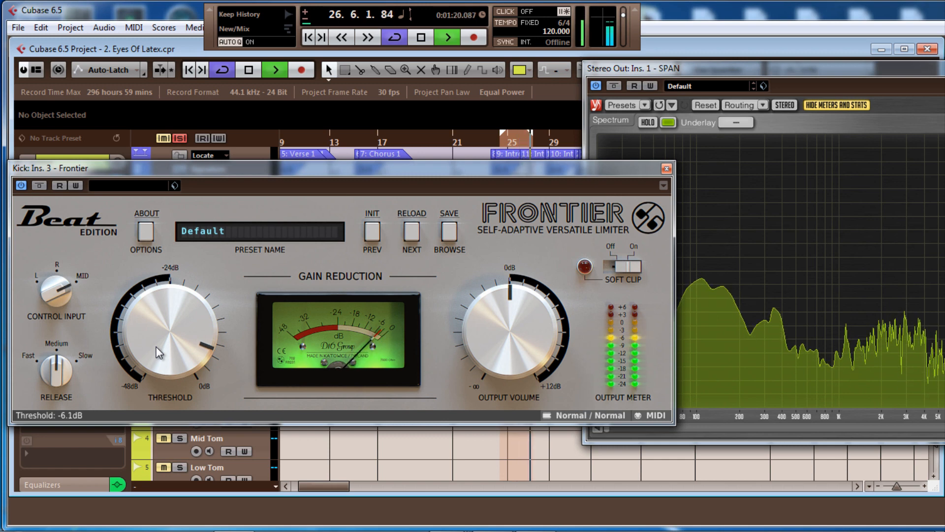
drag(170, 340, 170, 342)
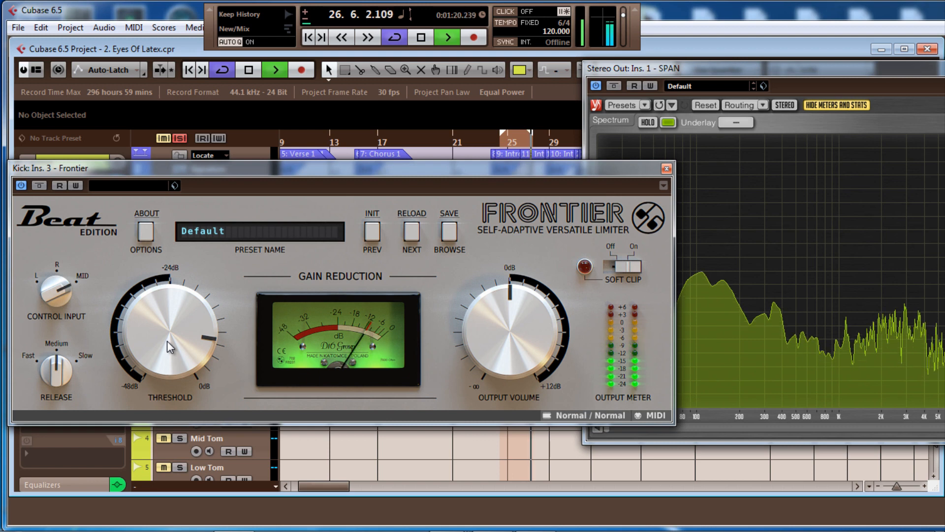
drag(170, 347, 170, 346)
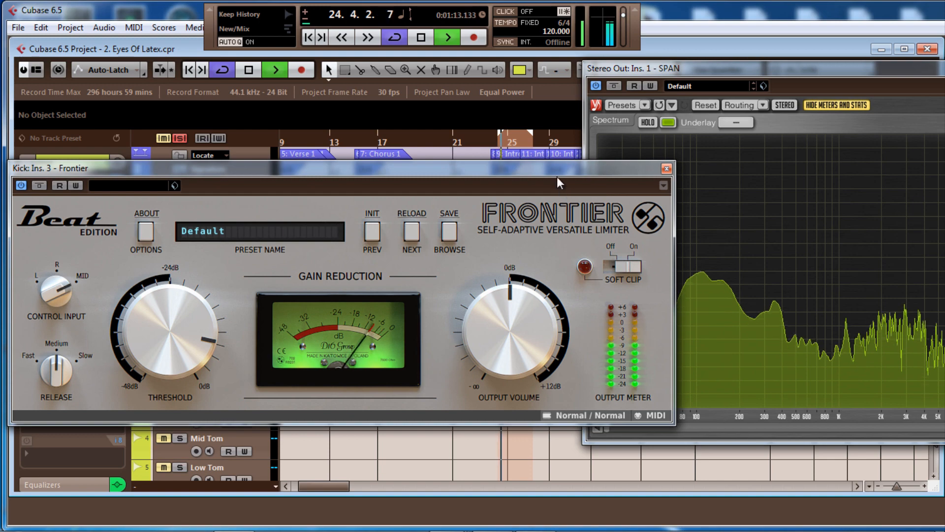
Step: Open the Kick's Compressor and set its threshold to -18.4
drag(558, 169, 809, 178)
click(61, 206)
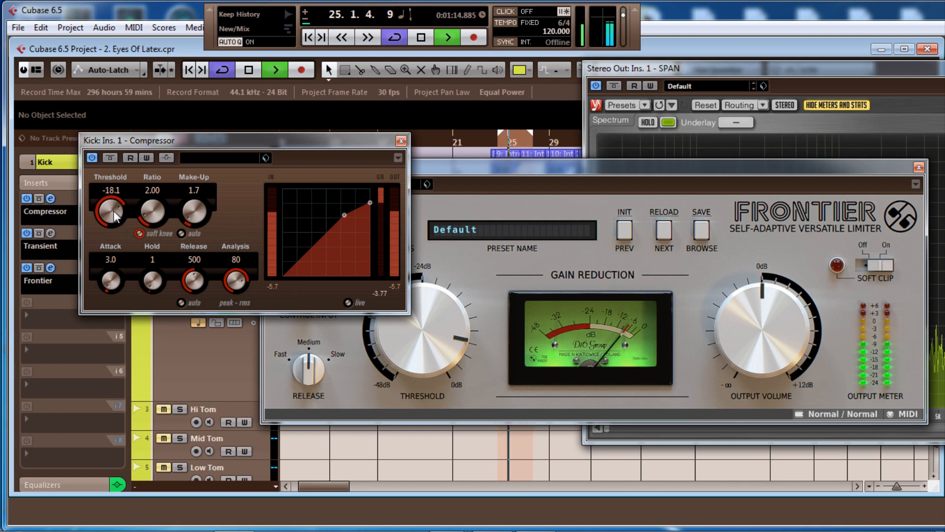
scroll(113, 211, down, 3)
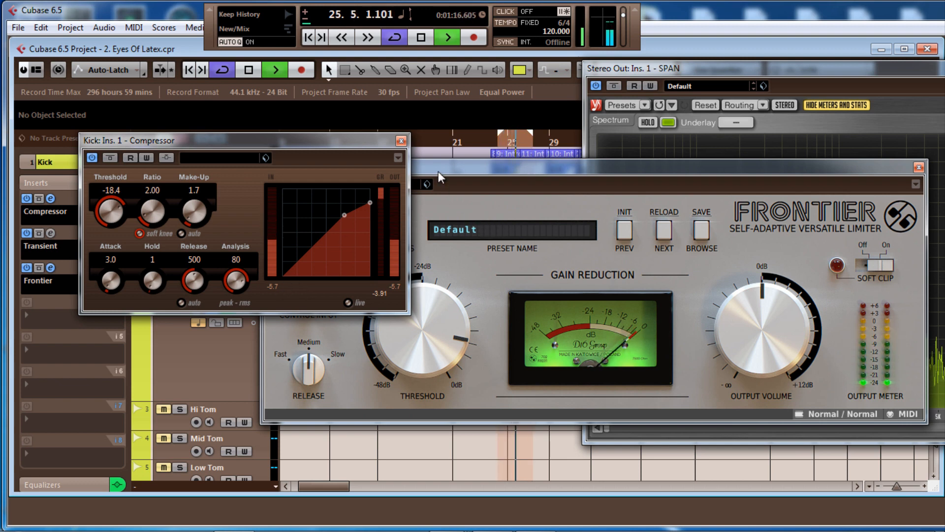
Step: Fine-tune Frontier's threshold to -7.1 dB and close the limiter's window
click(432, 335)
drag(432, 335, 433, 332)
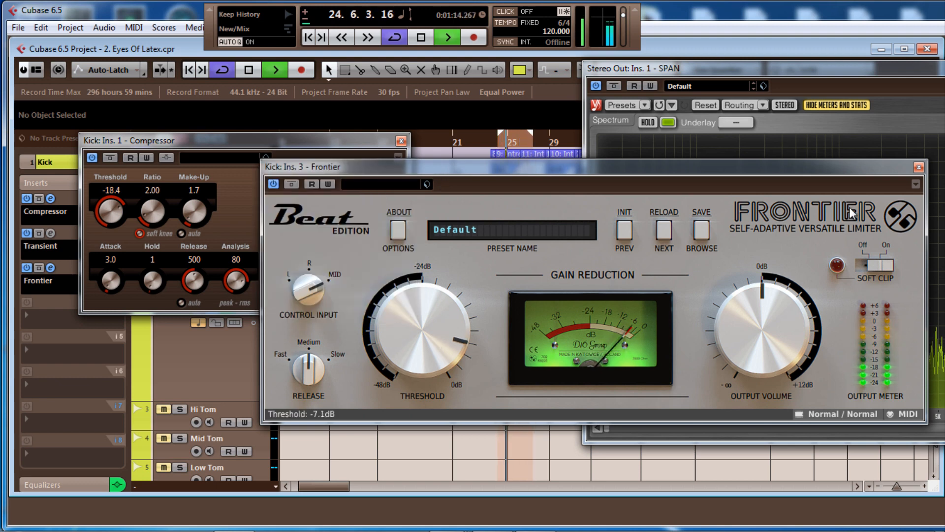
drag(843, 172, 735, 172)
click(810, 167)
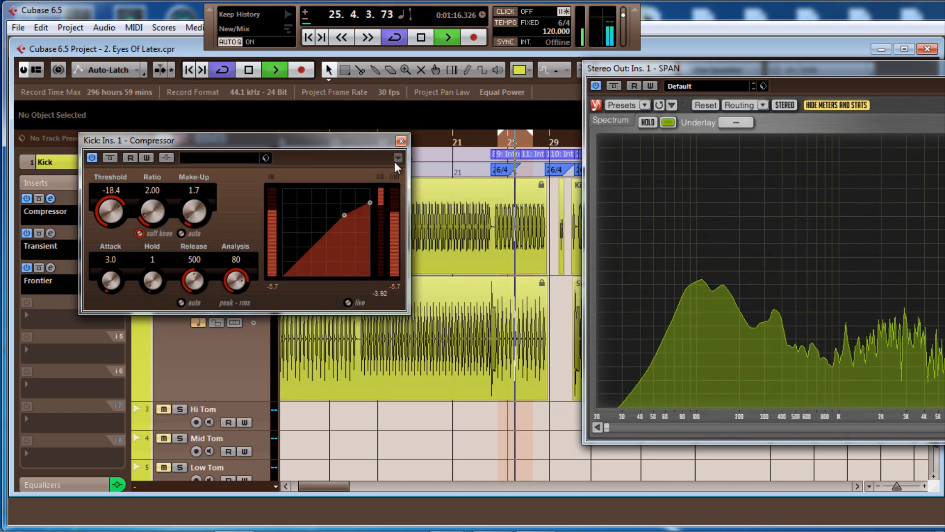
Step: Close the Kick's Compressor, move SPAN clear of the track controls, and compare the Kick with its inserts and EQ bypassed and engaged
click(401, 140)
drag(692, 65, 423, 73)
click(114, 186)
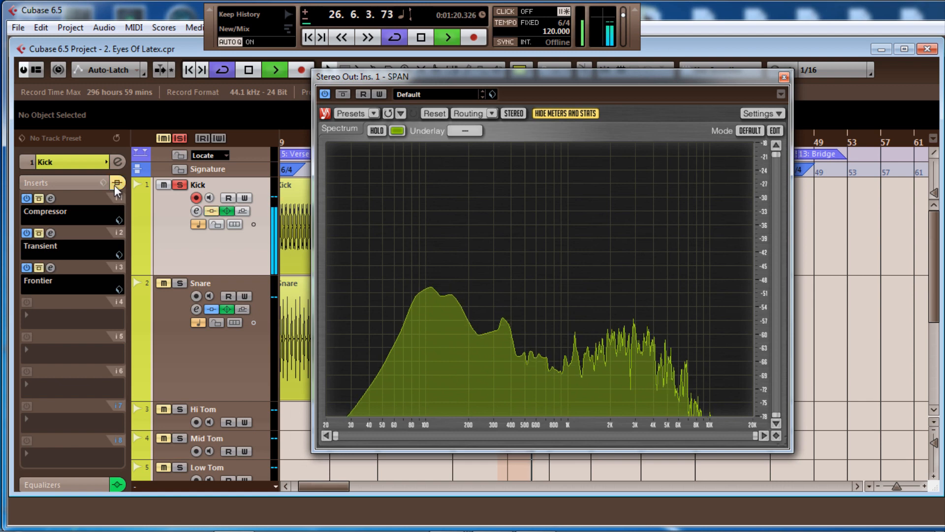
click(224, 211)
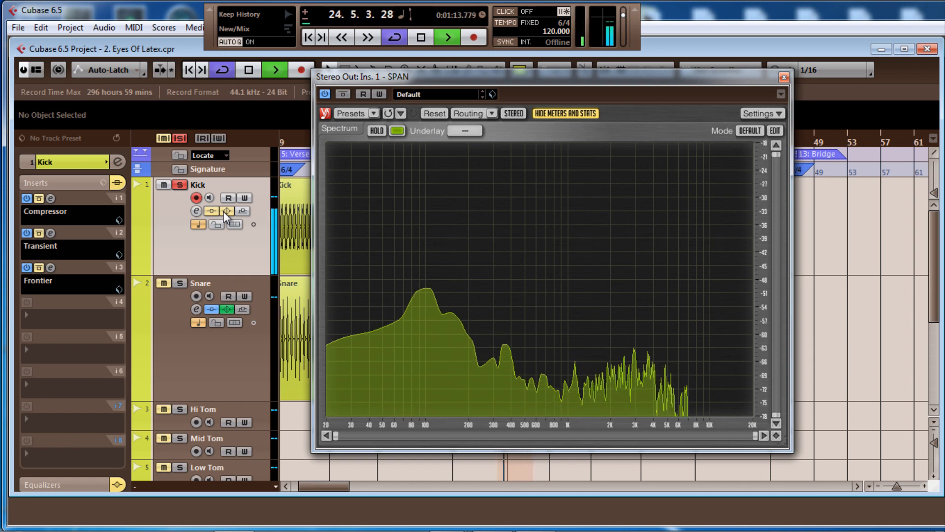
click(225, 210)
click(211, 211)
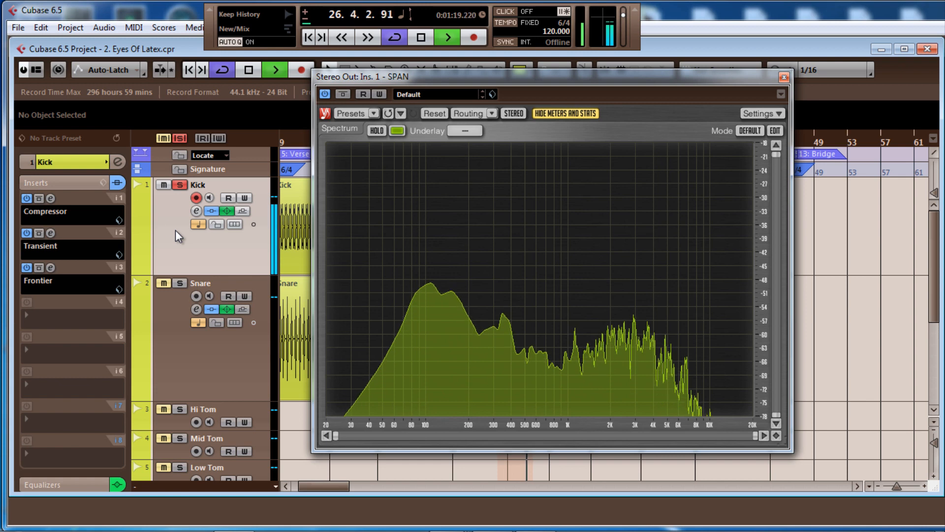
click(123, 182)
click(124, 181)
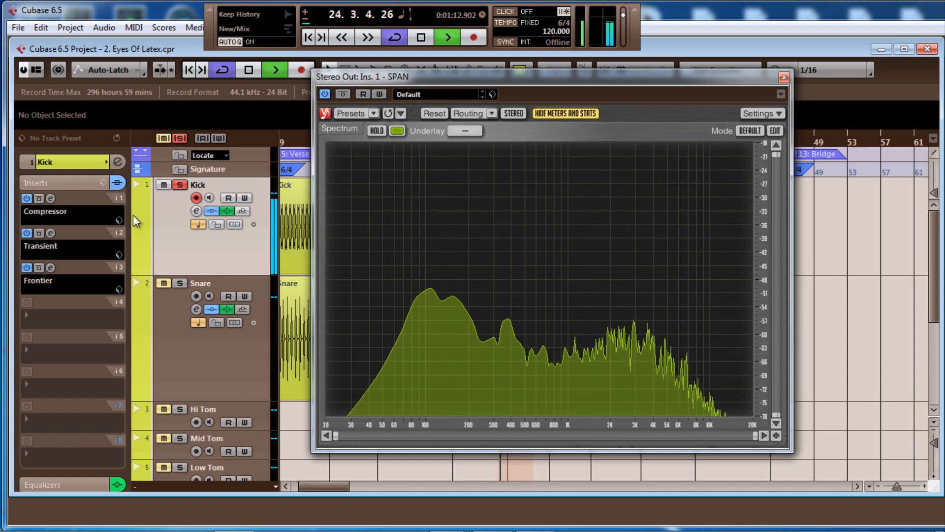
Step: Select the Snare track and solo it in place of the Kick, with SPAN moved slightly aside
click(177, 283)
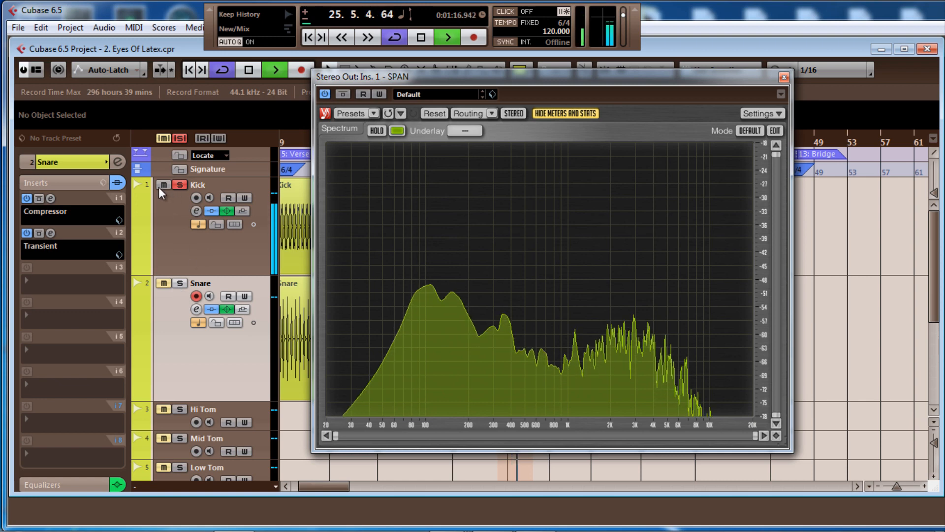
click(179, 184)
click(179, 283)
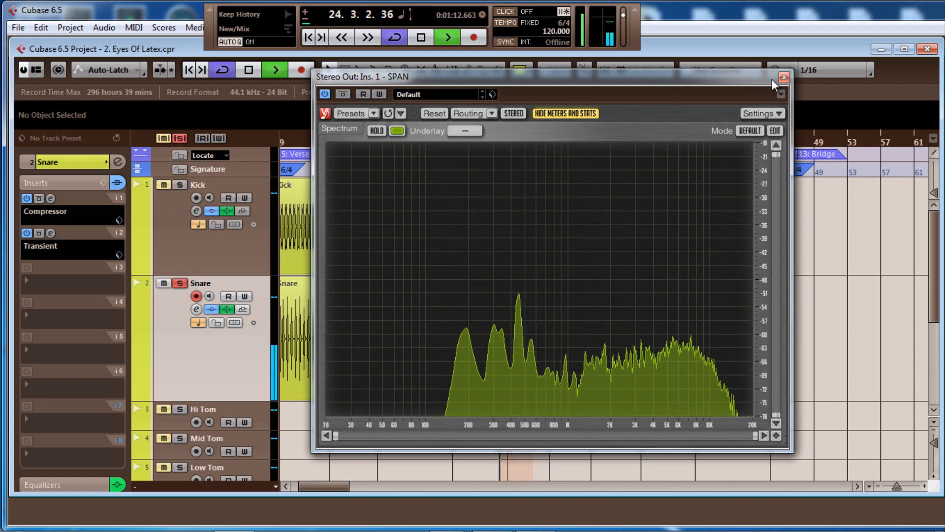
drag(726, 78, 750, 77)
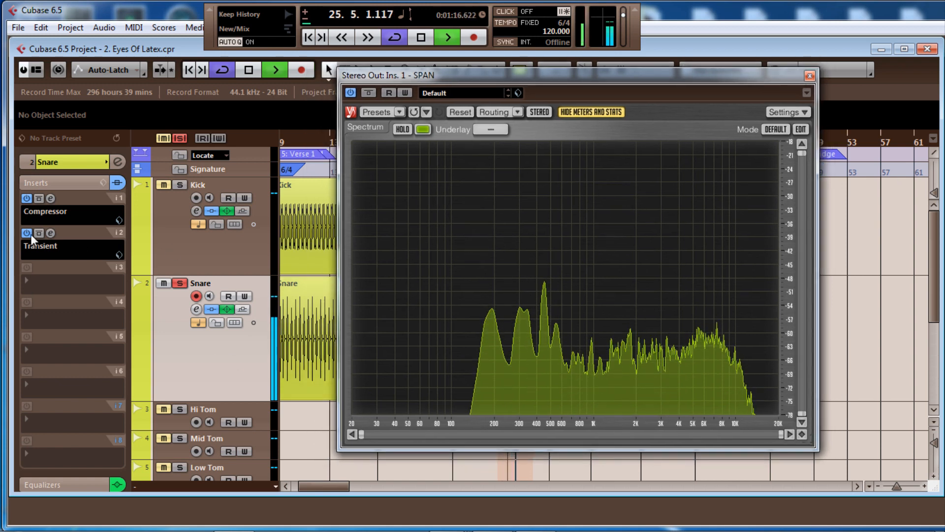
Step: Review the Snare's Transient settings while the loop plays, with playback stopped and the plug-in window closed at the end
click(51, 233)
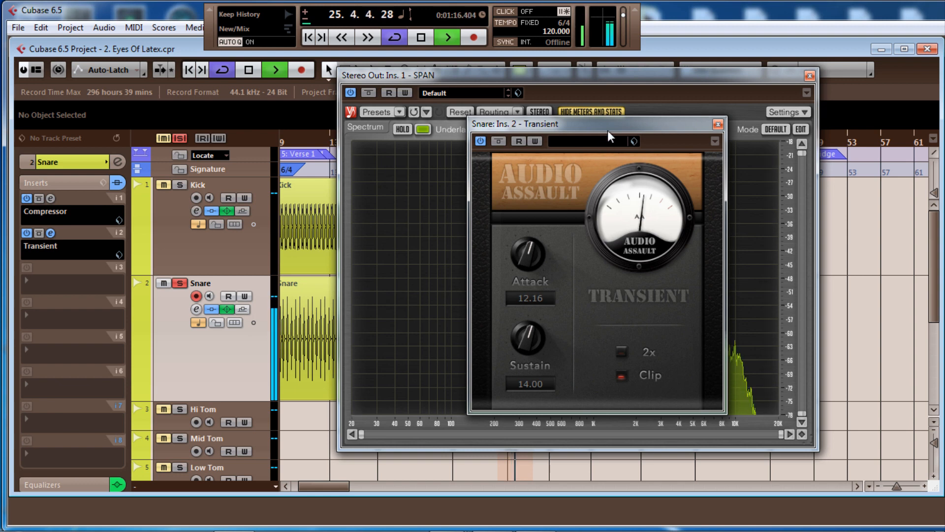
drag(609, 128, 558, 118)
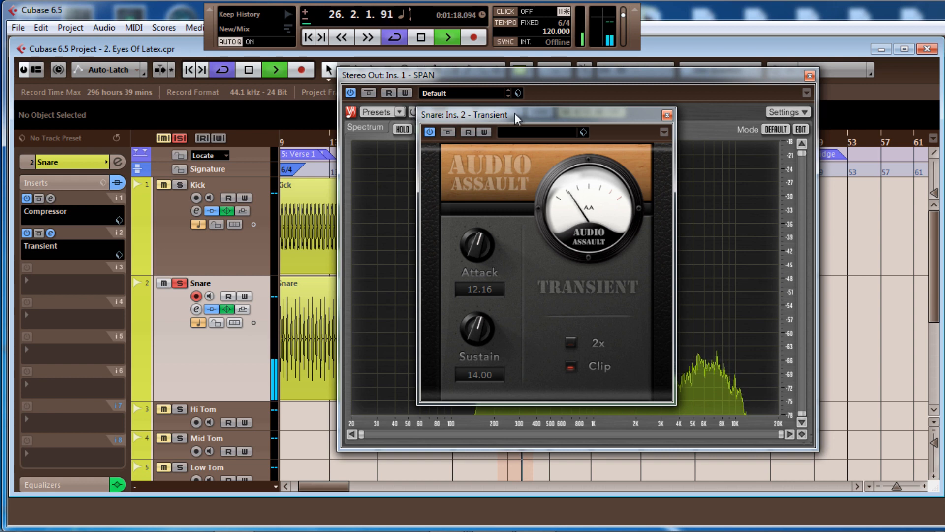
drag(515, 113, 477, 111)
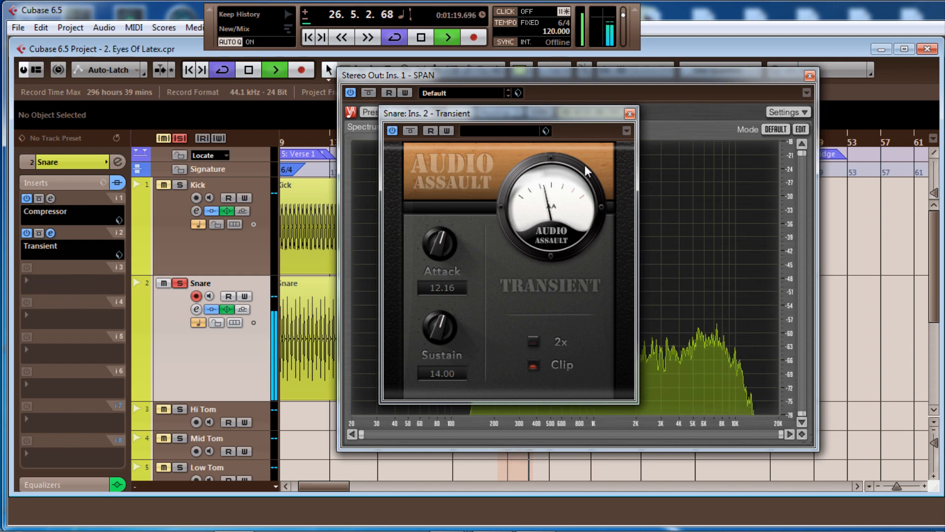
key(space)
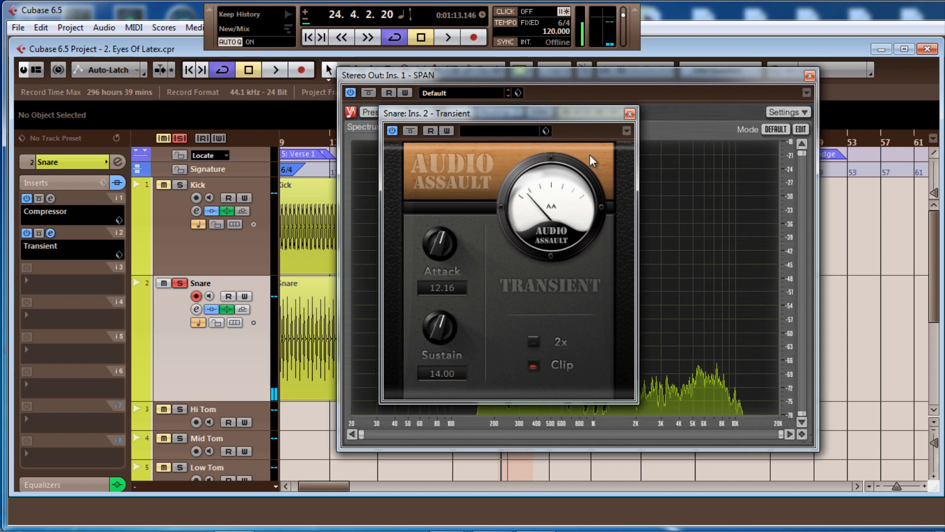
drag(517, 114, 535, 126)
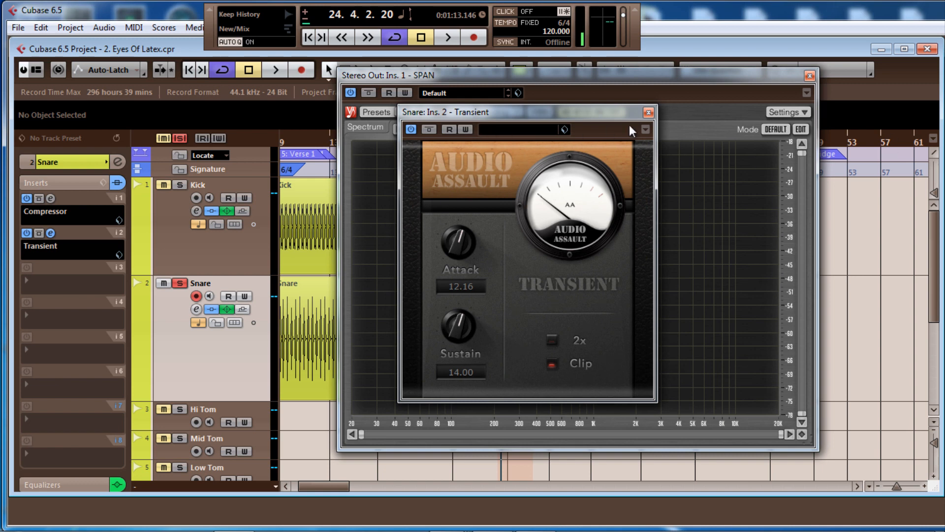
click(649, 113)
Step: Insert TubeSaturatorVintage_64 from the distortion and saturator plug-ins in the Snare's third insert slot and open its editor
click(27, 281)
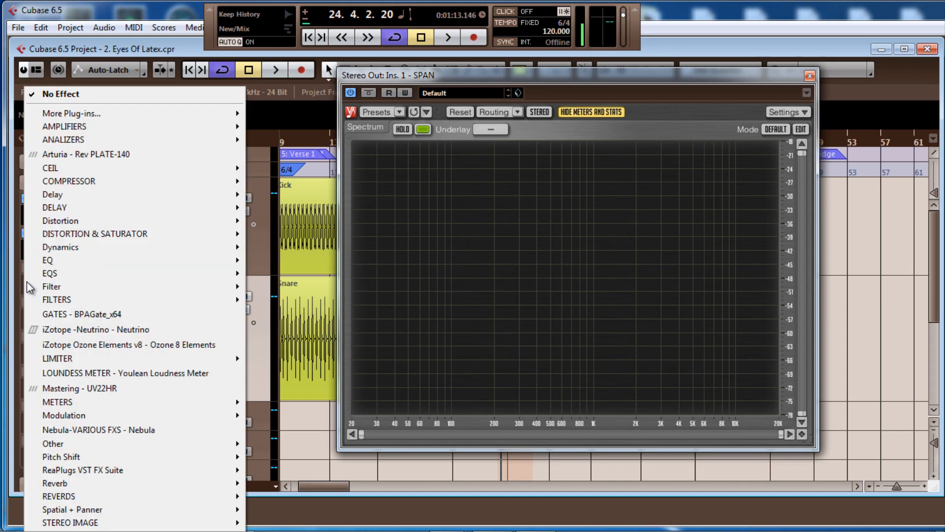
mouse_move(51, 285)
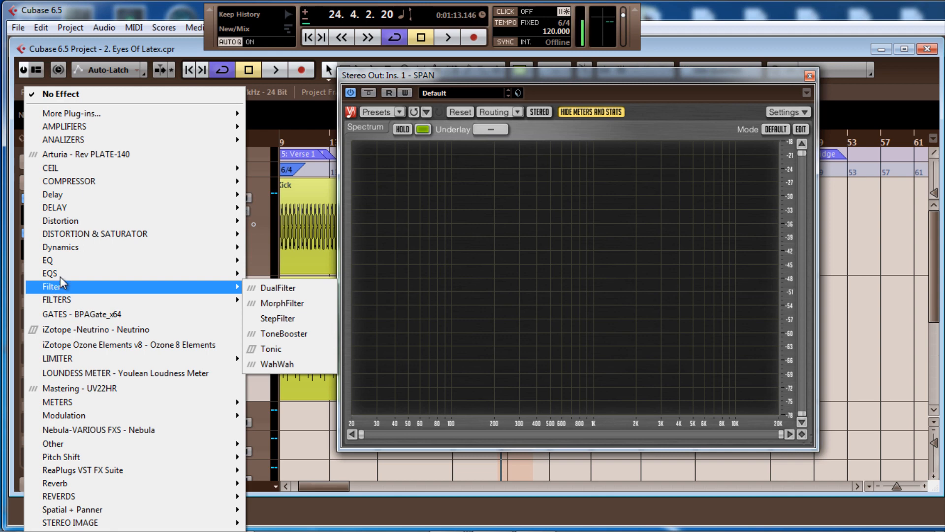
mouse_move(117, 234)
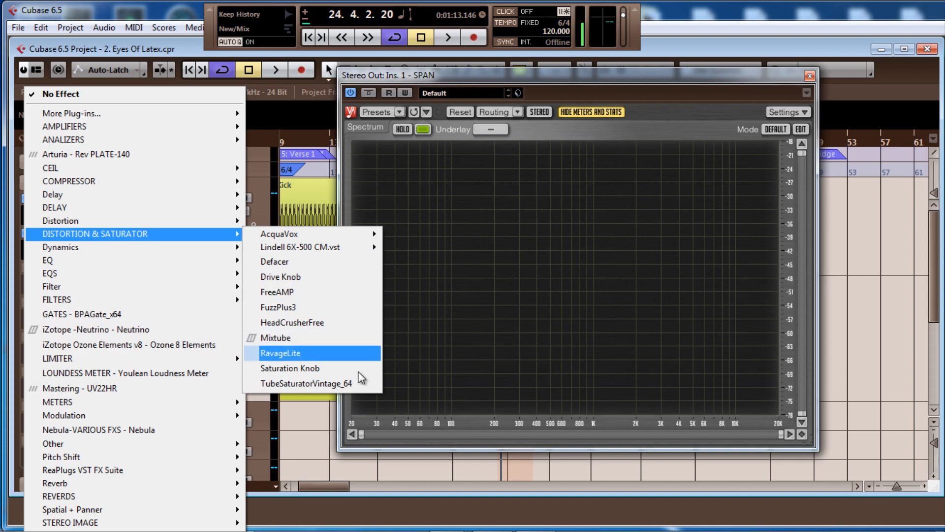
click(342, 382)
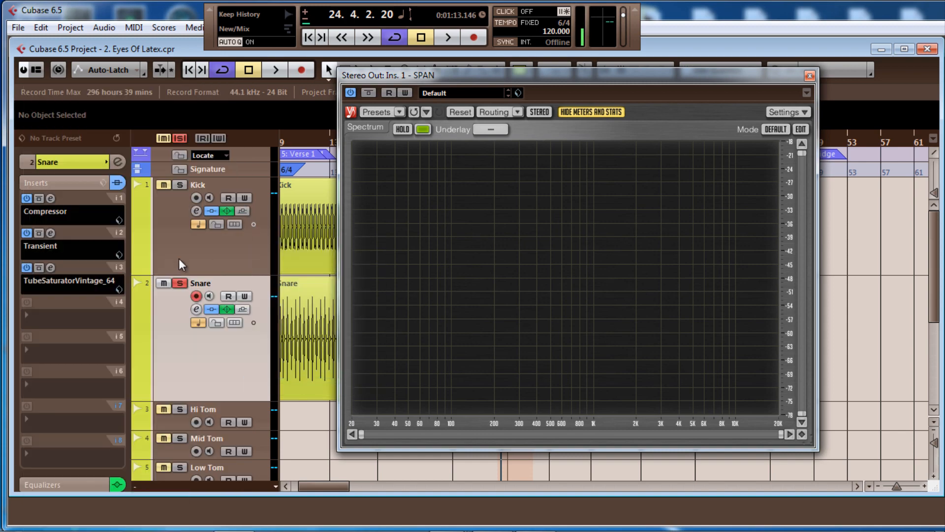
click(54, 270)
Step: Arrange the TubeSaturatorVintage_64 and SPAN windows so the saturator's controls and most of the spectrum can be seen together
drag(545, 149, 335, 164)
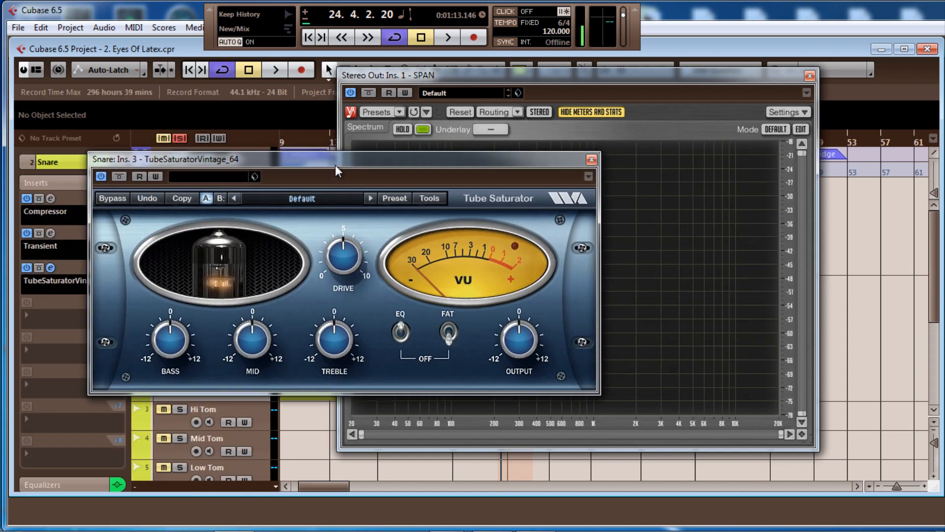
drag(703, 78, 801, 78)
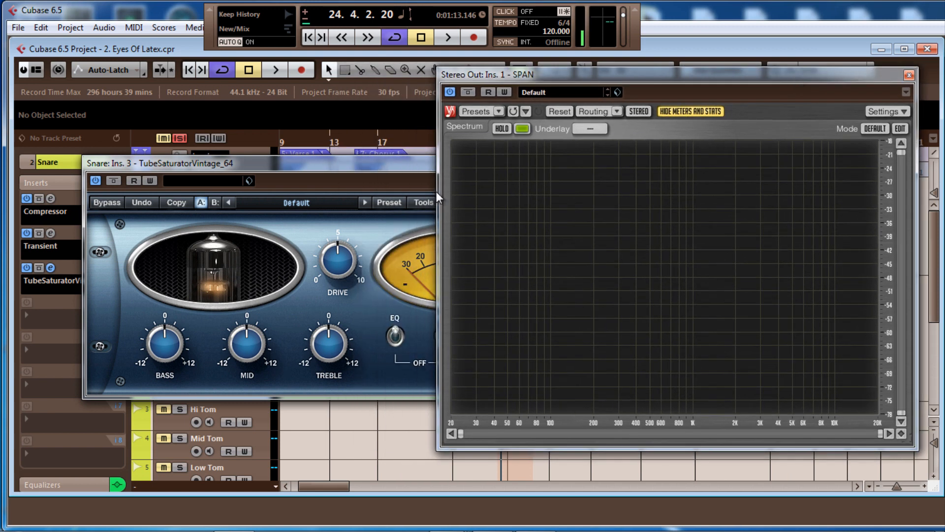
drag(405, 163, 376, 157)
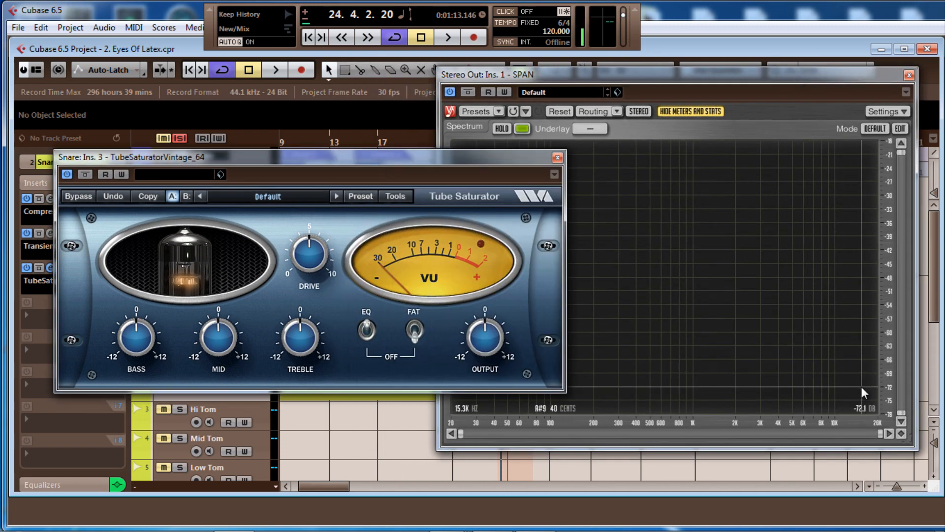
drag(432, 159, 428, 157)
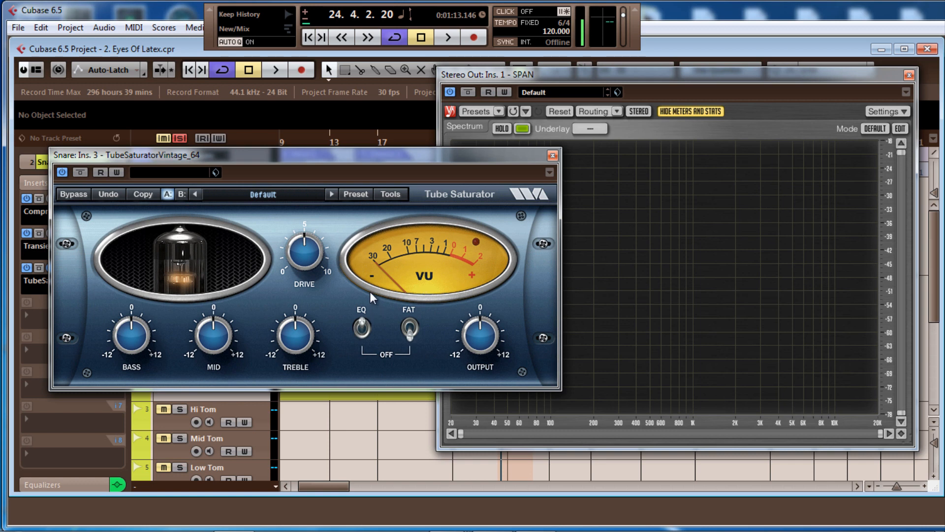
Step: Start loop playback and raise the Snare saturator's Drive to about 6
key(space)
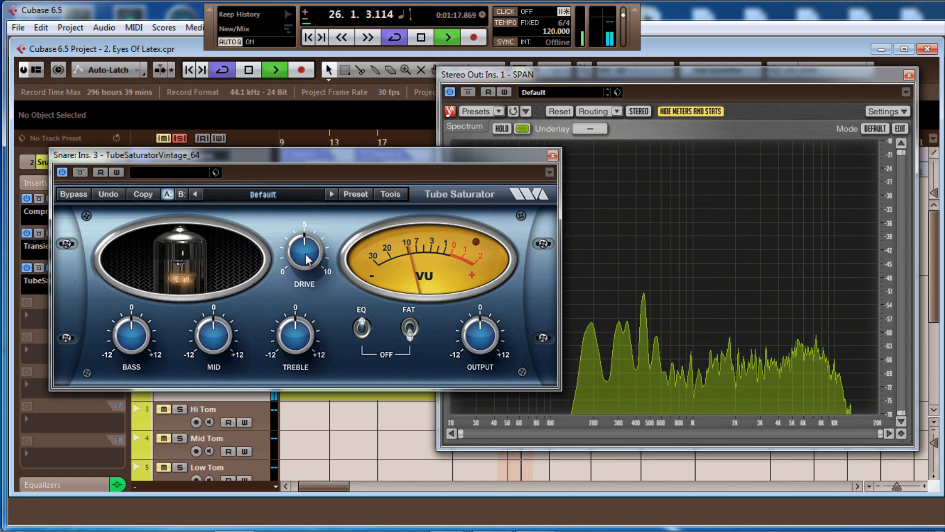
drag(306, 255, 306, 253)
drag(305, 249, 307, 242)
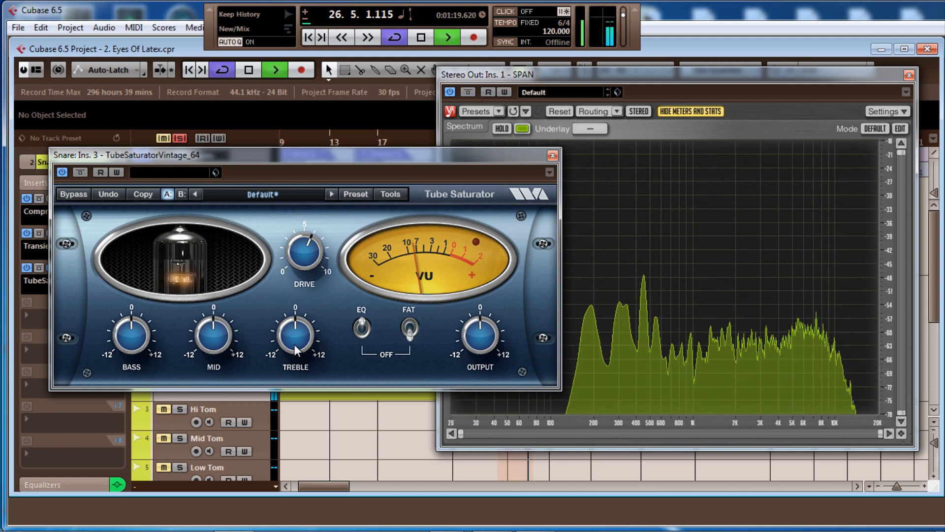
Step: Raise the Snare saturator's Treble and Mid slightly above 0 and nudge its Bass slightly
drag(293, 335, 293, 332)
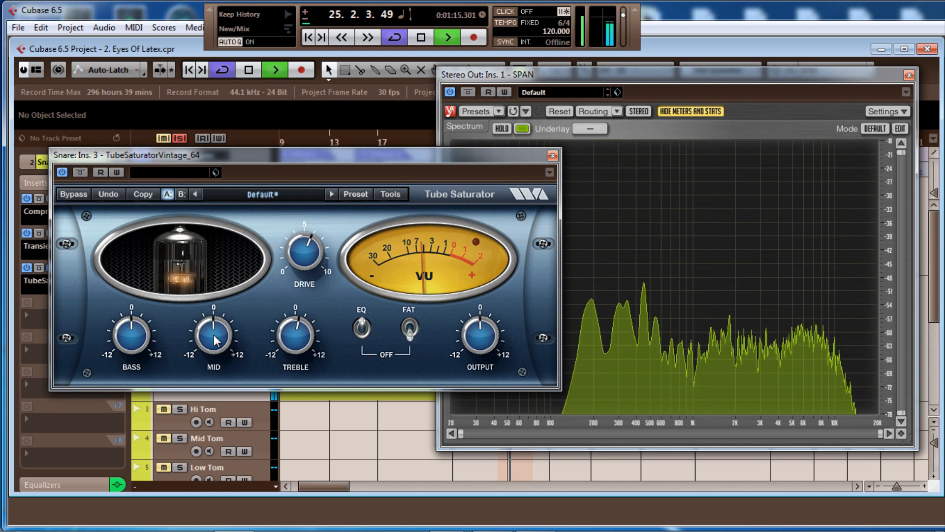
drag(215, 328, 217, 331)
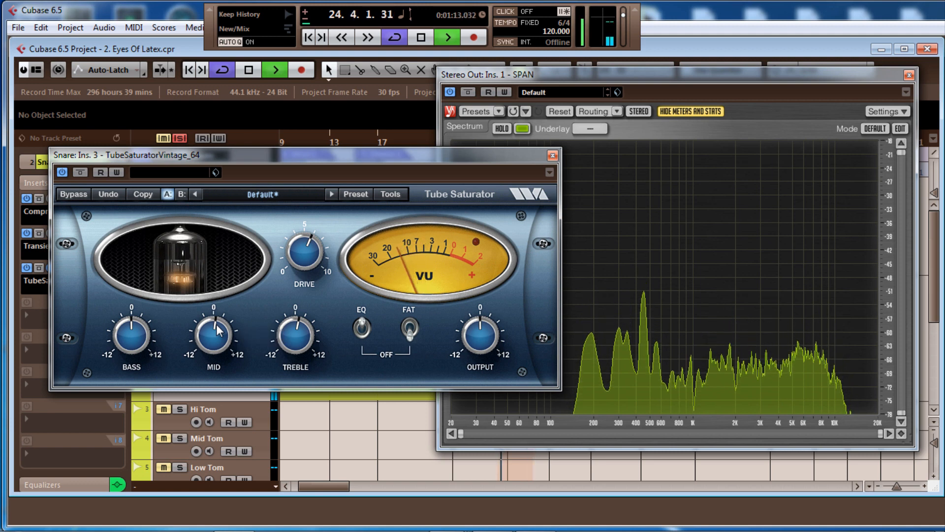
drag(129, 335, 133, 334)
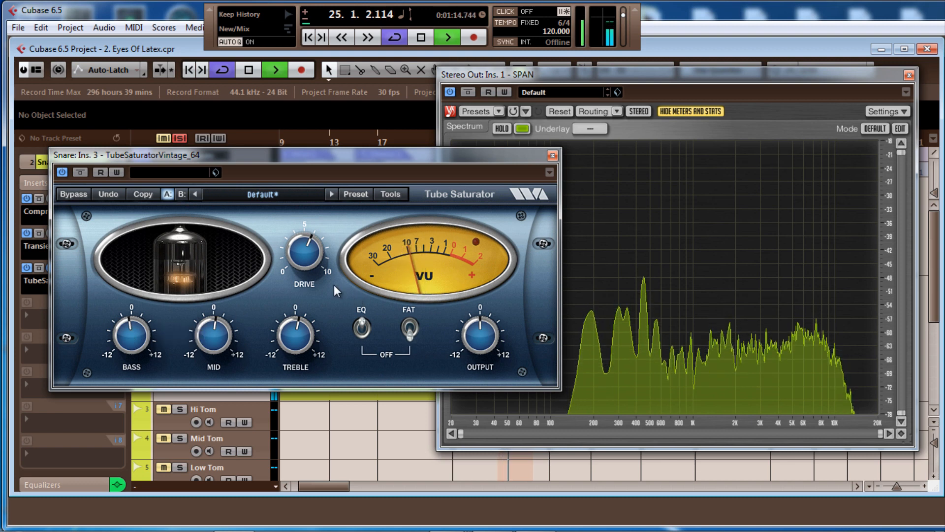
Step: Compare the soloed Snare with TubeSaturatorVintage_64 bypassed and engaged while the loop plays
mouse_move(317, 263)
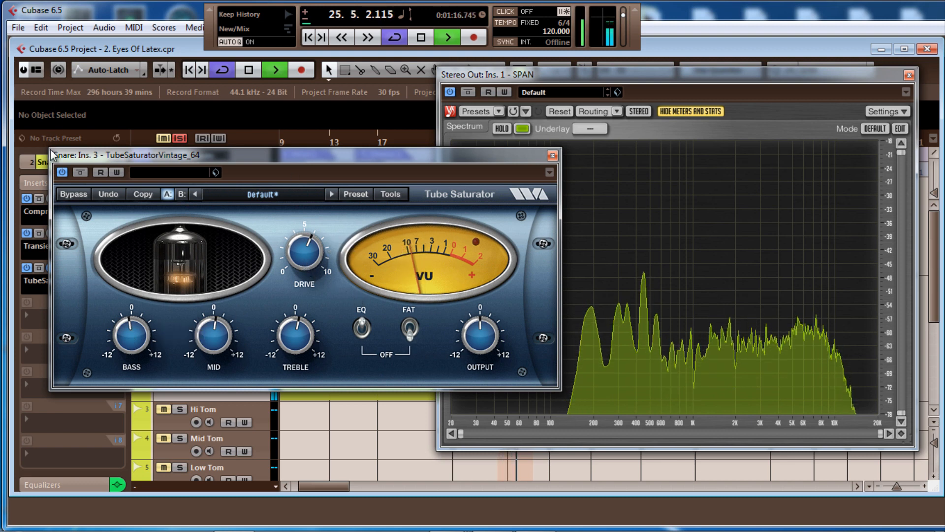
click(78, 169)
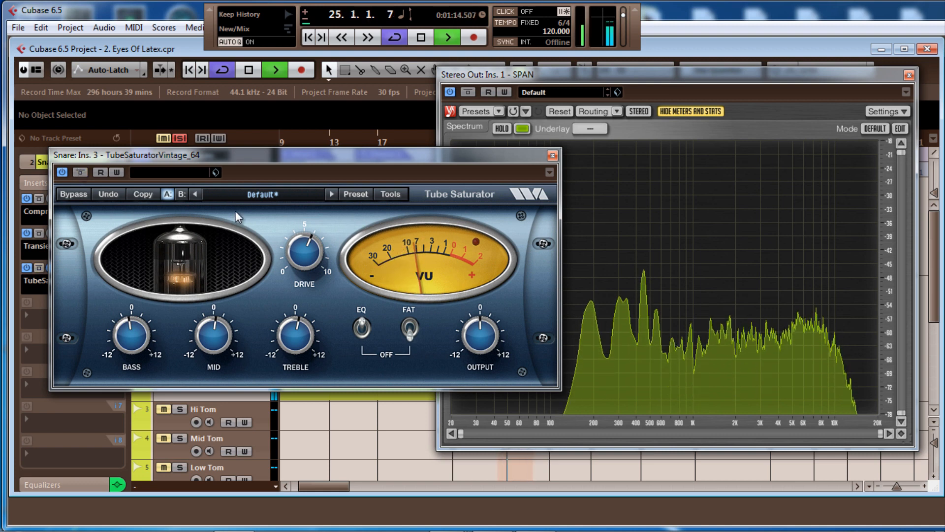
click(78, 172)
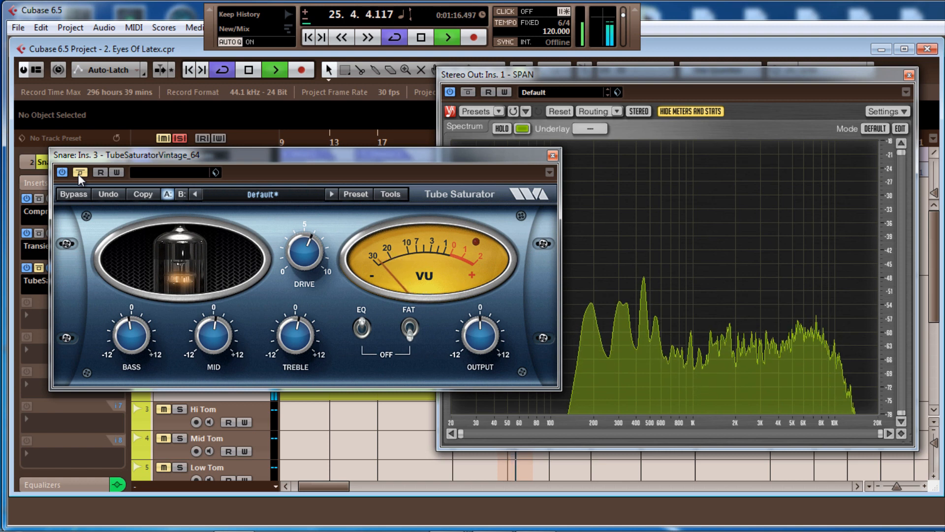
click(79, 172)
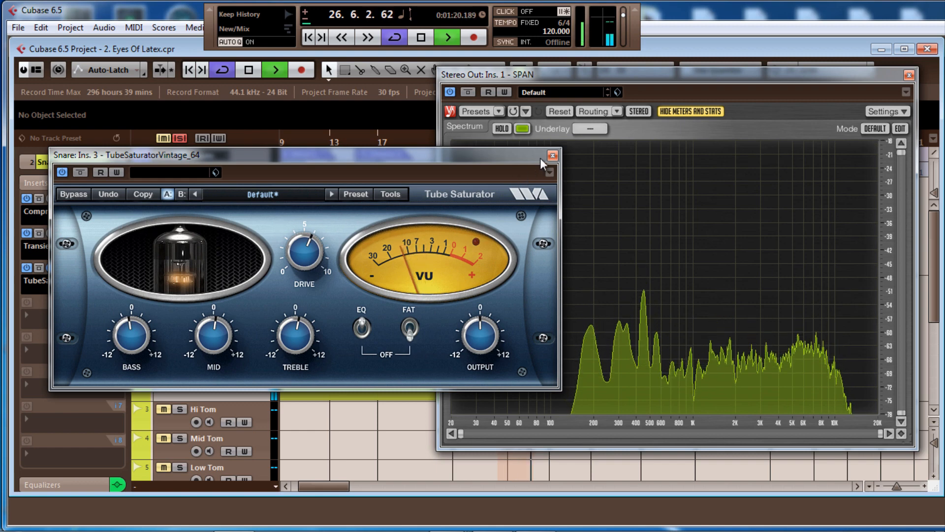
Step: Compare the soloed Snare with its whole insert chain bypassed and engaged several times while the loop plays
drag(400, 161, 641, 155)
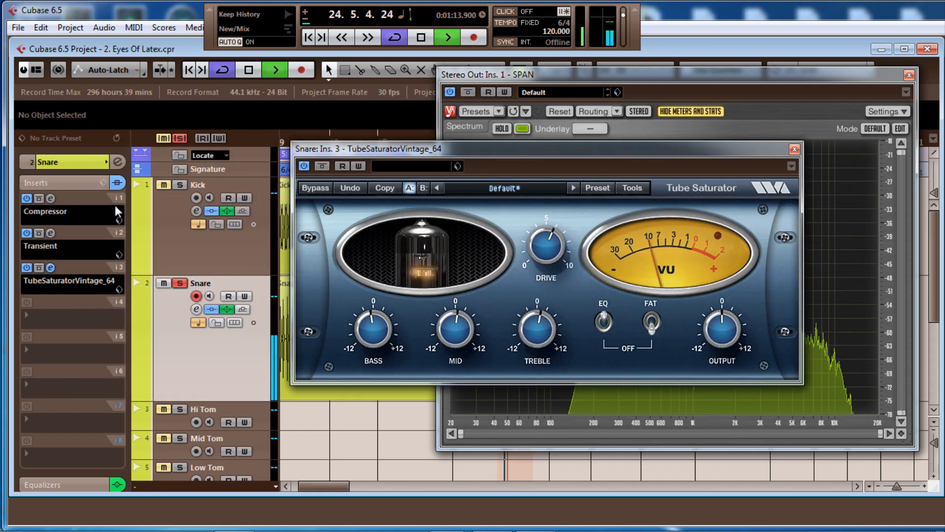
click(116, 185)
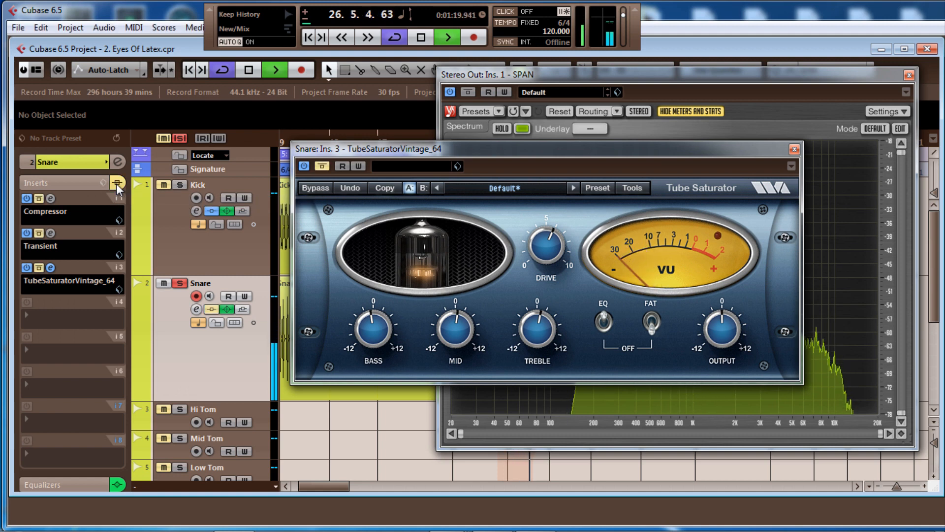
click(116, 184)
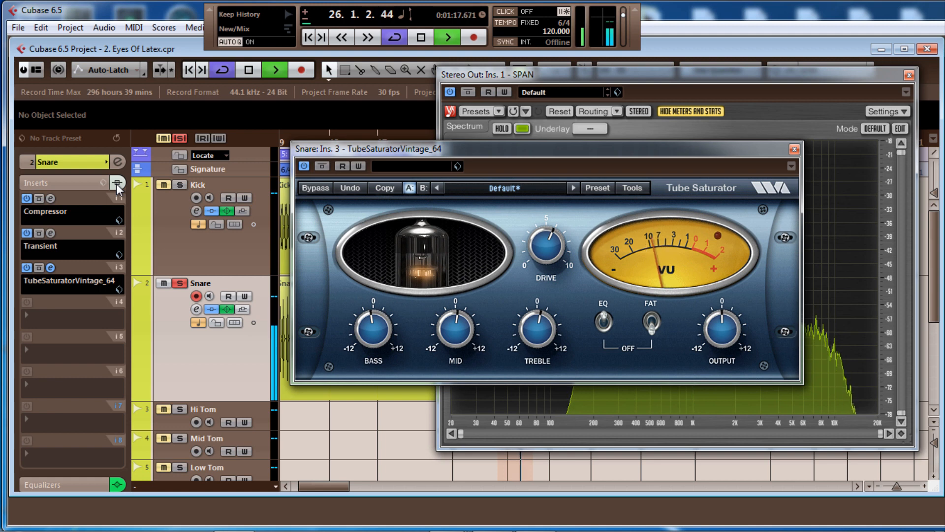
click(116, 184)
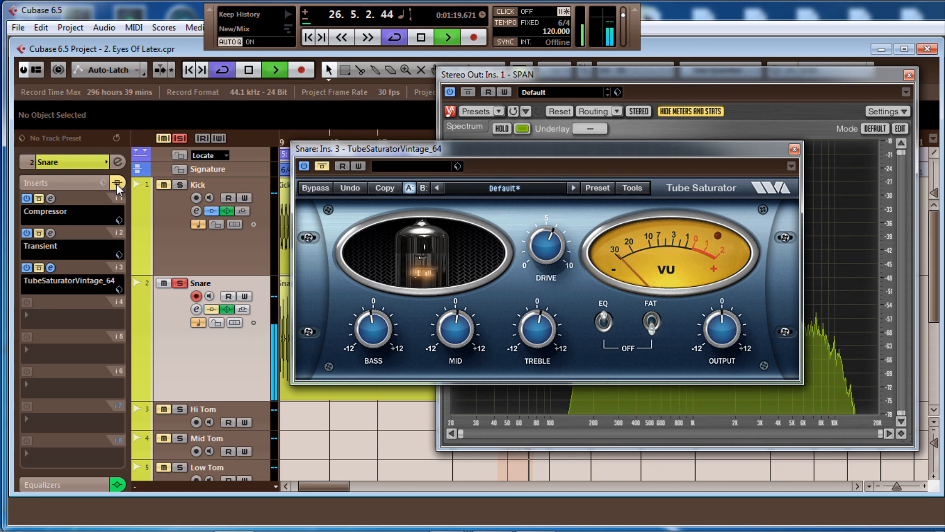
click(116, 184)
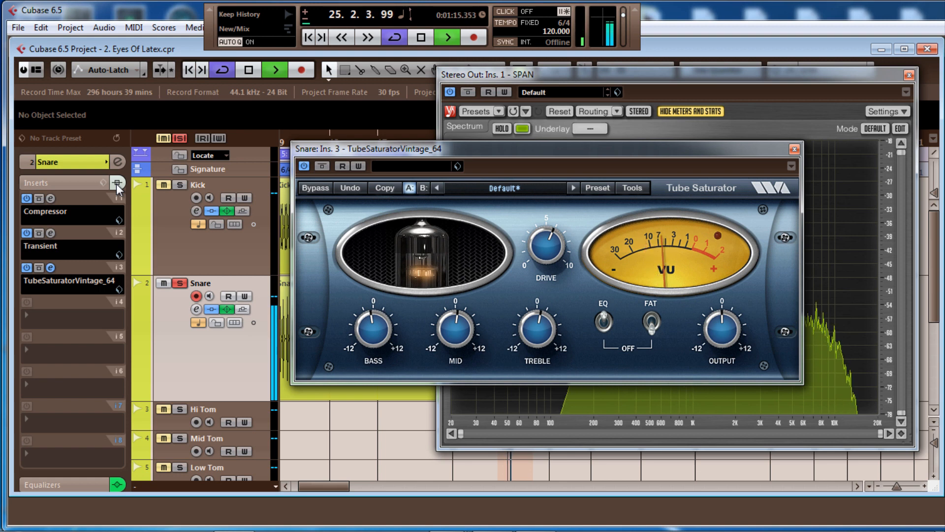
click(116, 184)
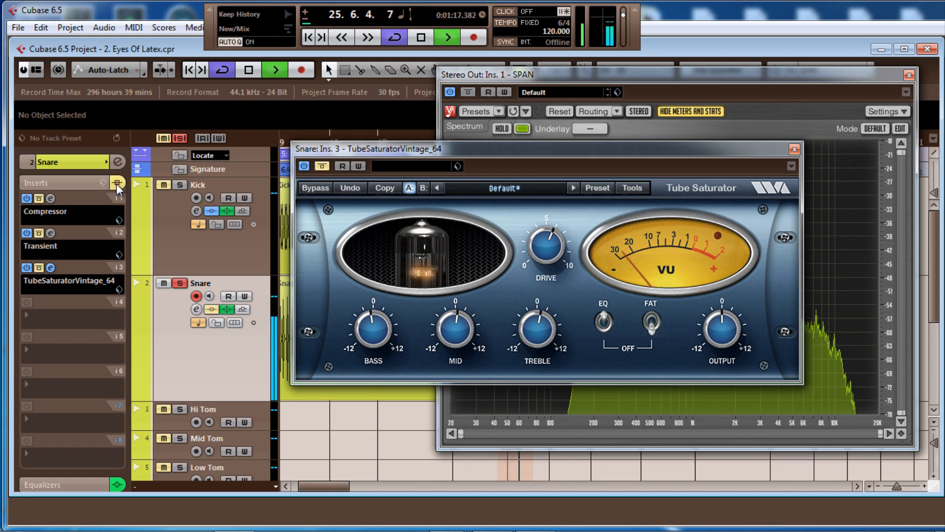
click(116, 184)
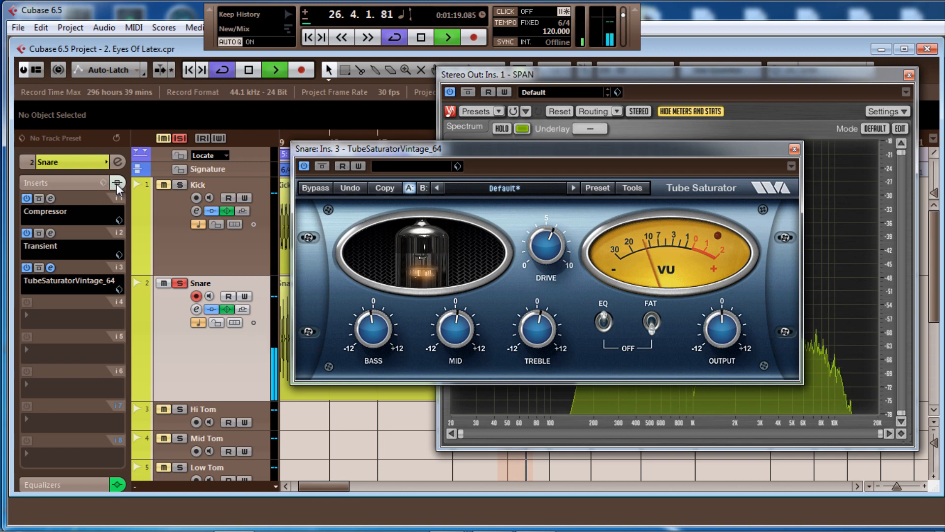
click(117, 184)
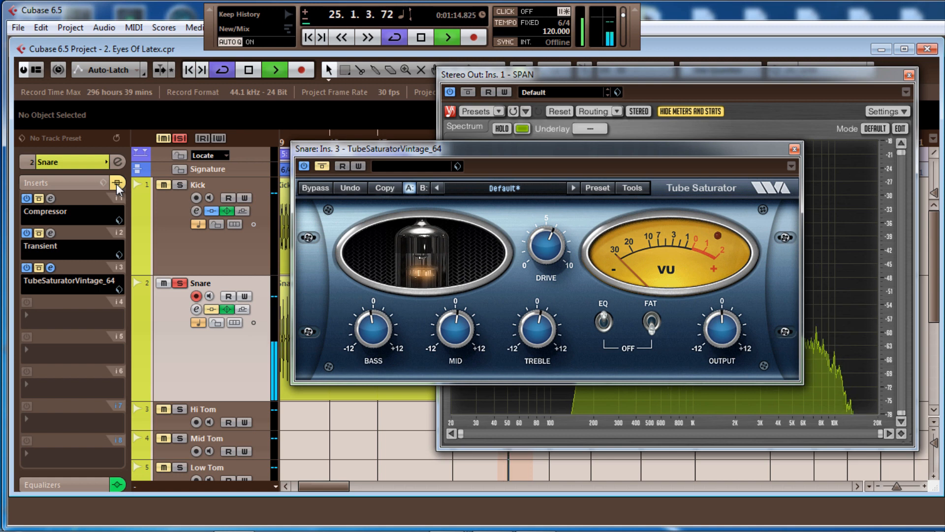
click(116, 184)
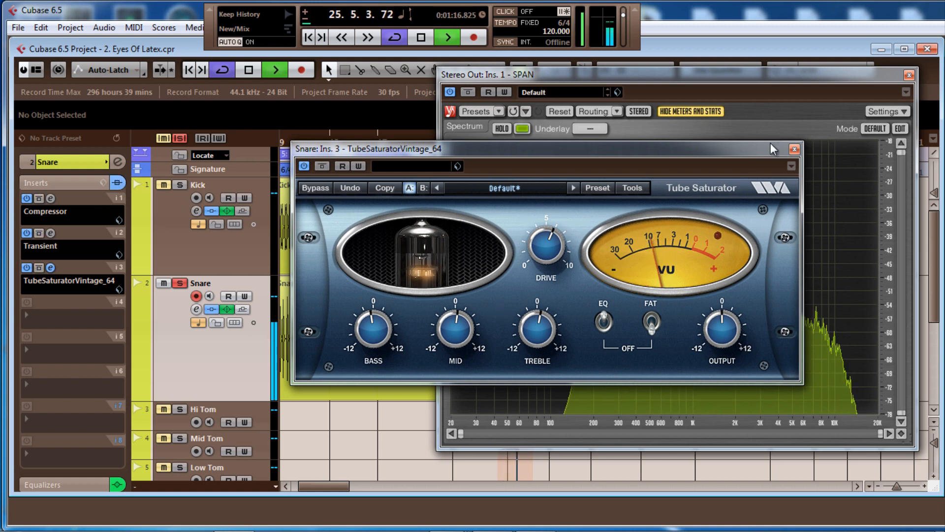
Step: Stop loop playback and close the TubeSaturatorVintage_64 window, keeping SPAN open
drag(710, 144, 671, 149)
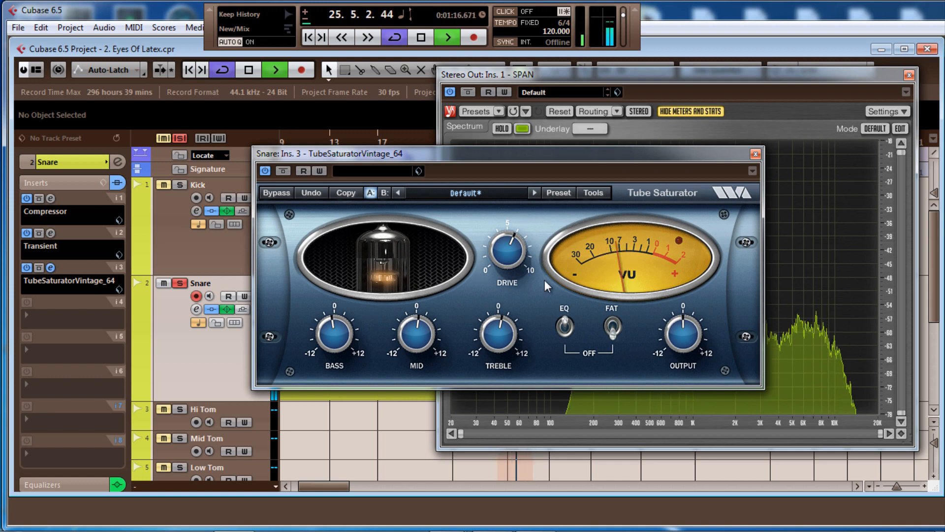
key(space)
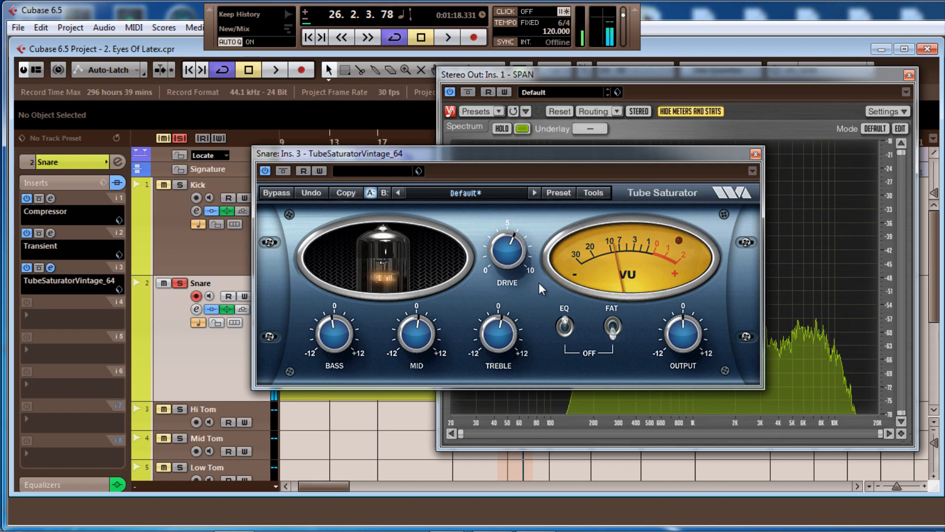
click(755, 154)
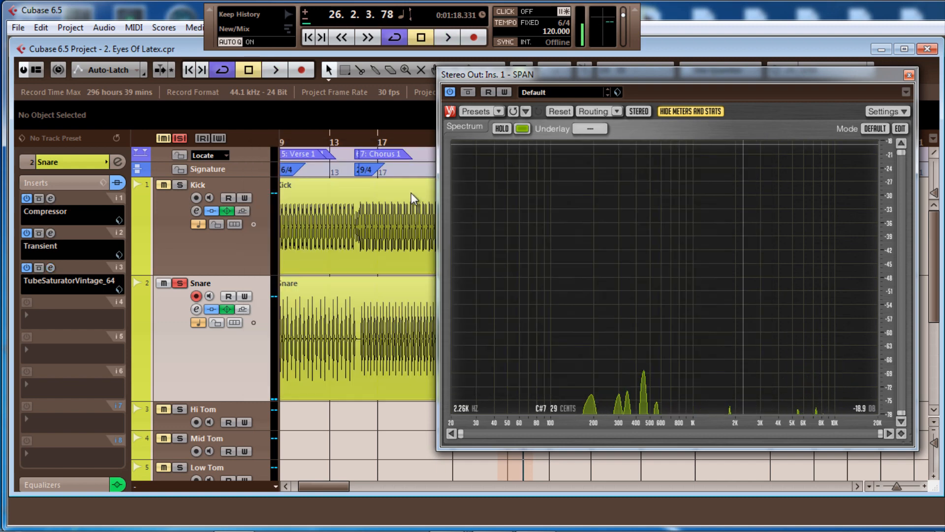
drag(699, 80, 600, 90)
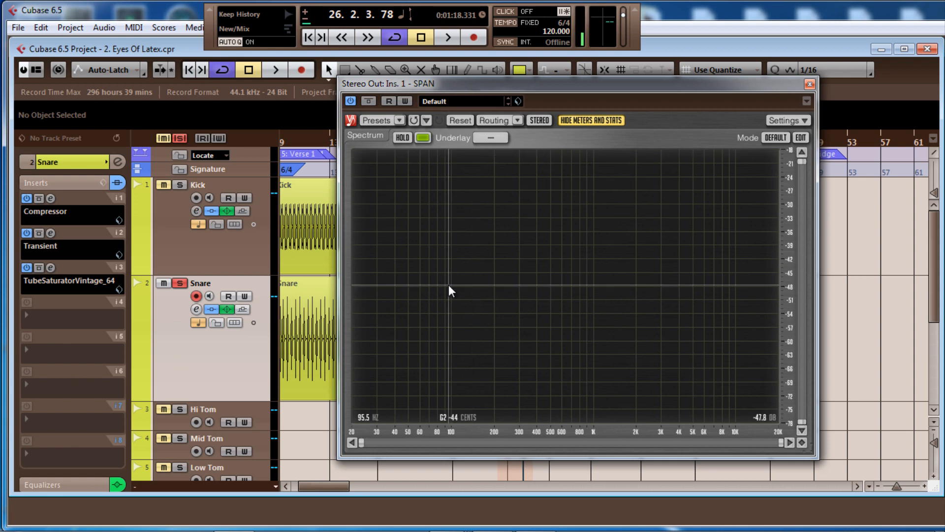
Step: Route the Snare channel's output to the Drum Bus group in the mixer
key(F3)
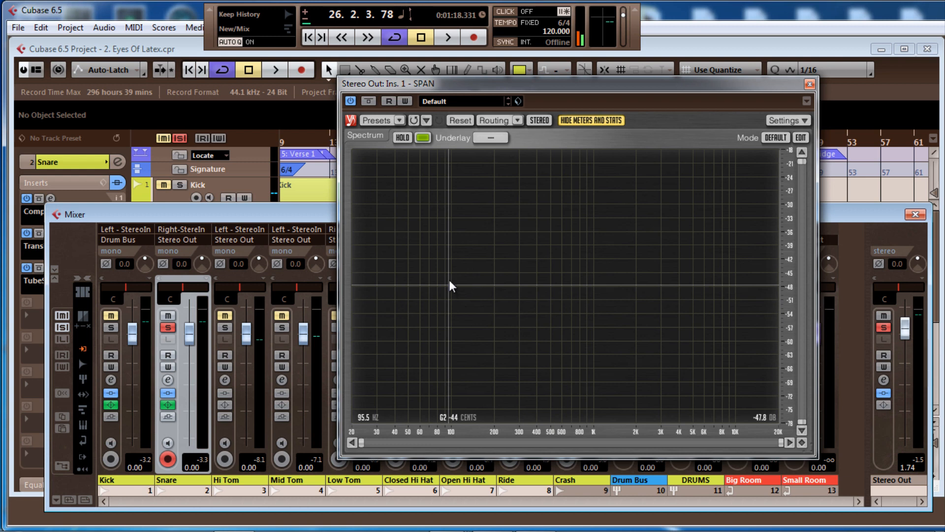
drag(464, 88, 543, 74)
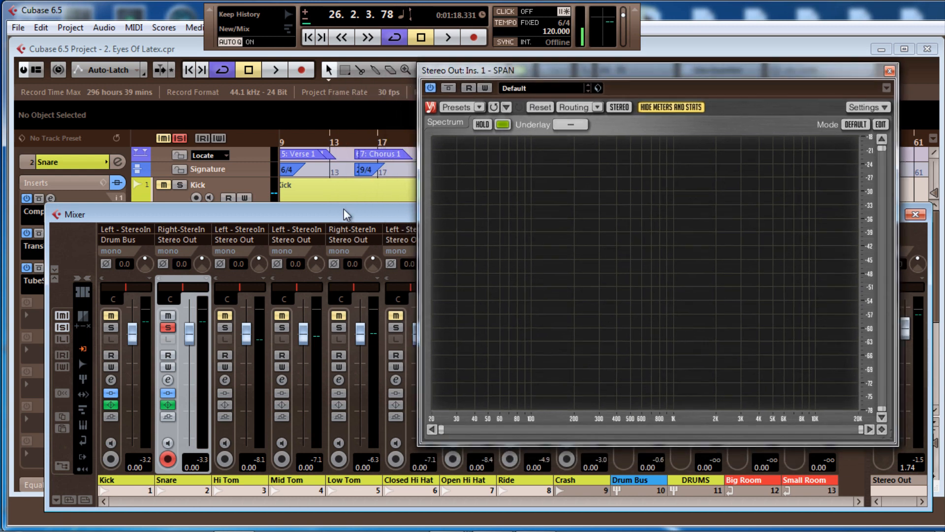
click(176, 241)
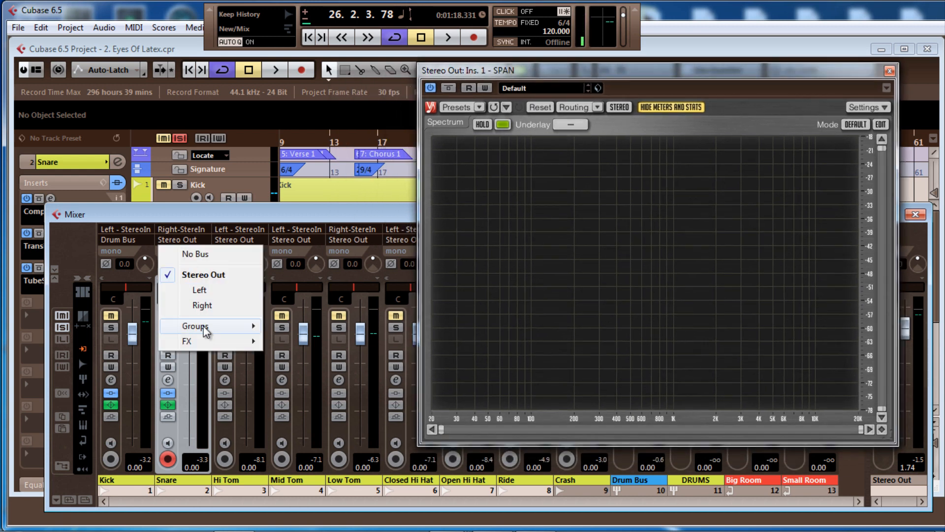
mouse_move(206, 330)
click(296, 326)
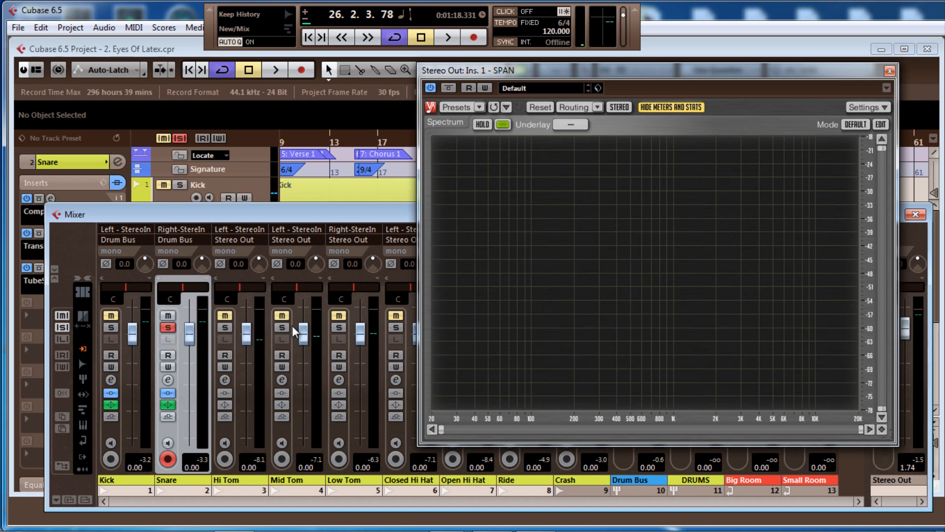
Step: Play the loop, hide the mixer and examine the routed Snare's spectrum in SPAN before stopping playback
drag(621, 65, 515, 73)
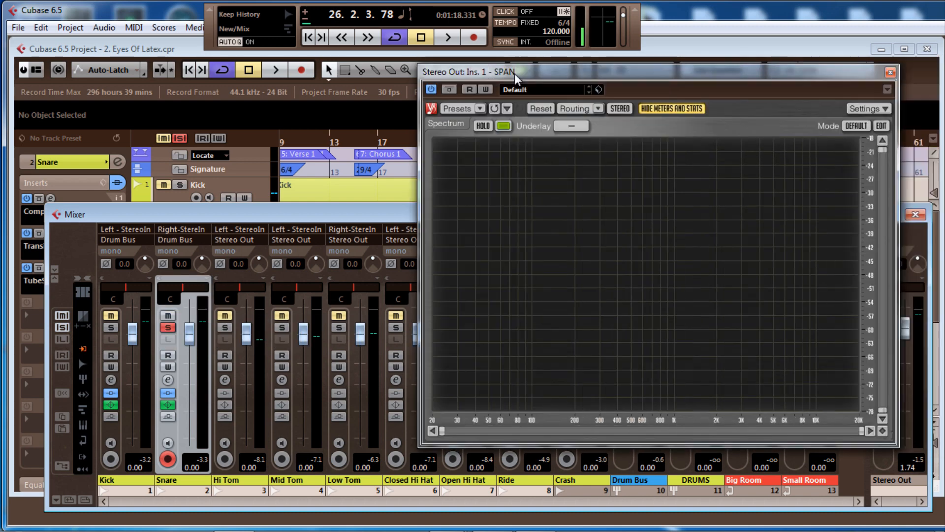
key(space)
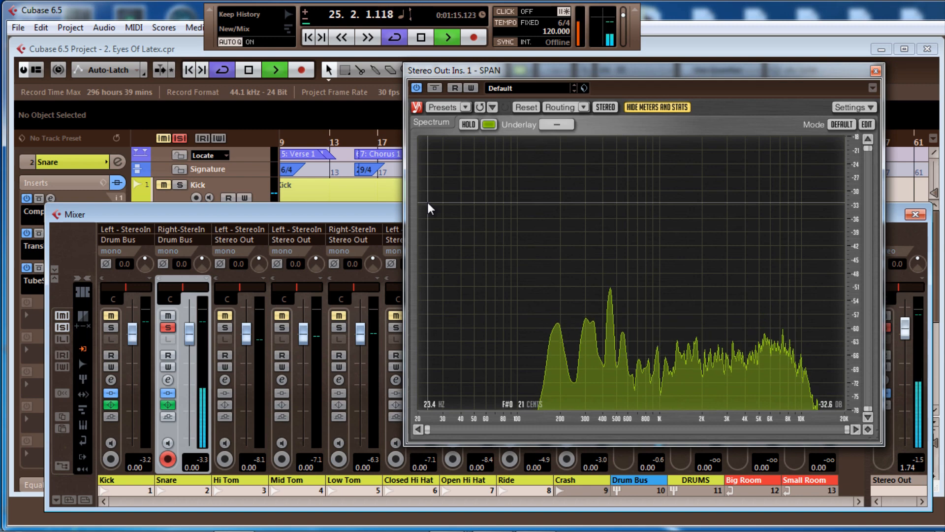
key(F3)
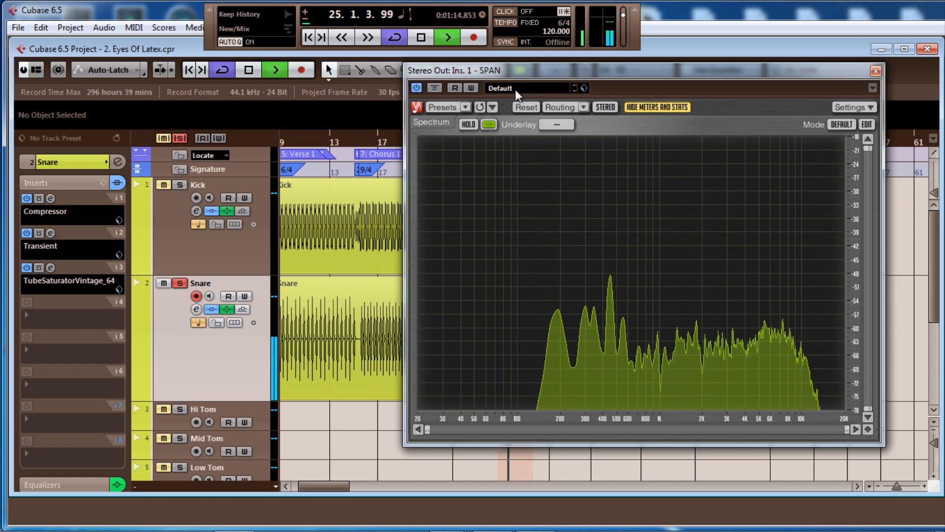
drag(546, 70, 513, 69)
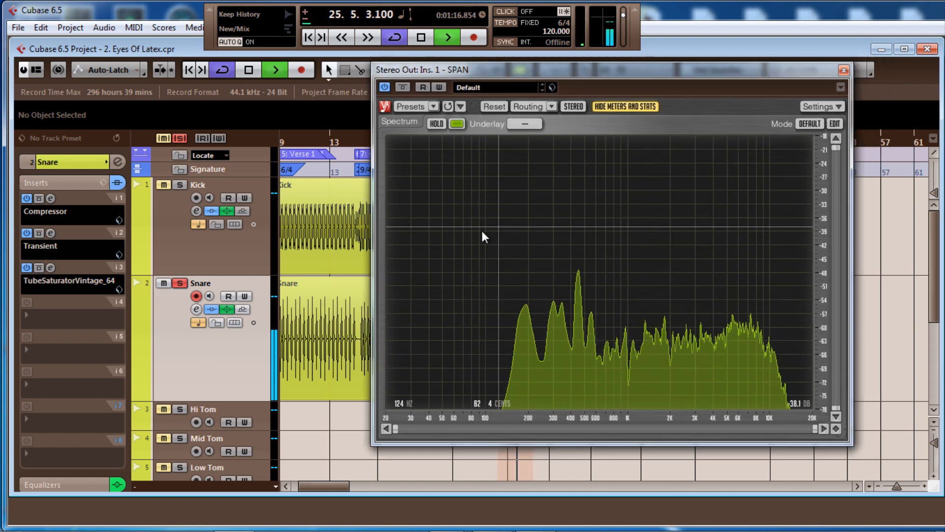
click(27, 315)
click(251, 363)
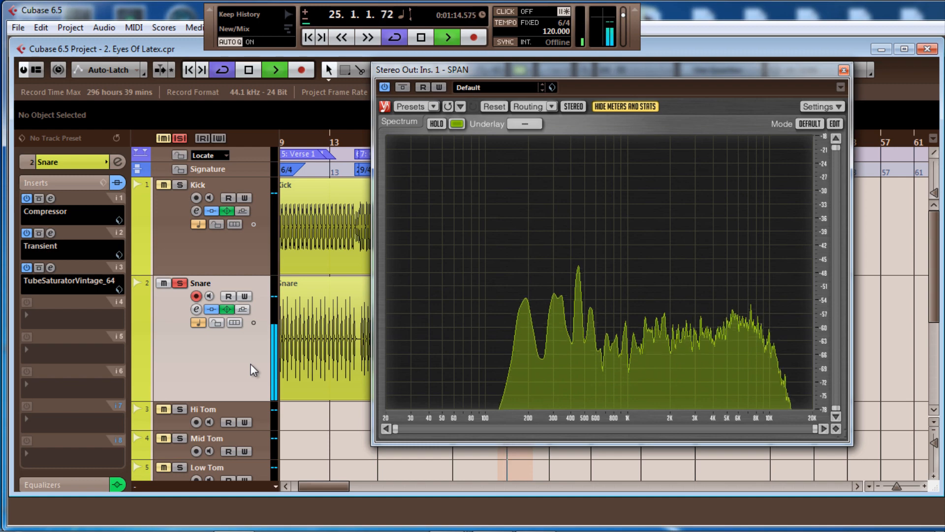
key(space)
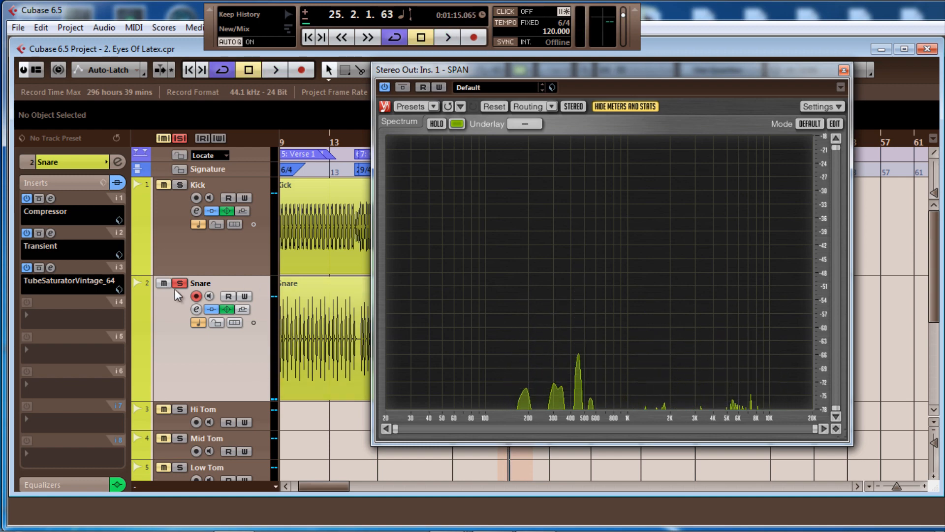
Step: Insert the LittlePlate reverb in the Snare's fourth insert slot
click(34, 314)
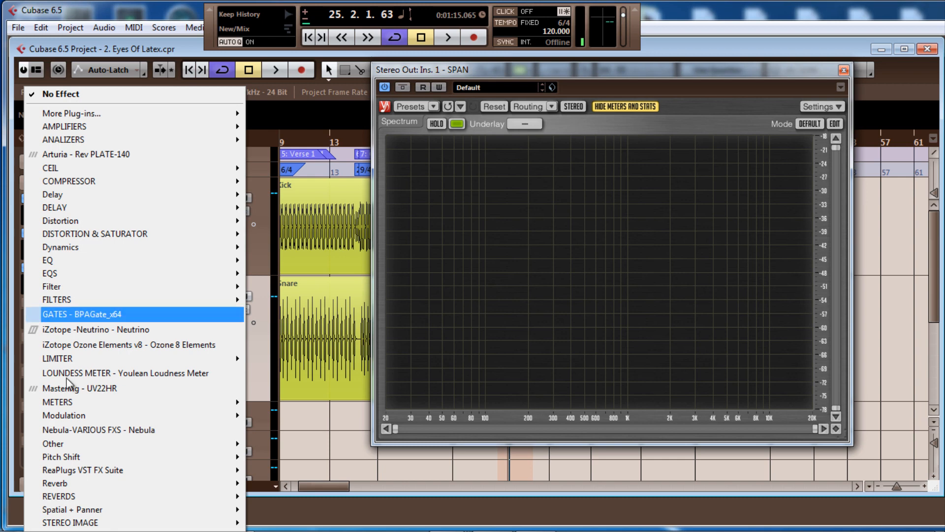
mouse_move(96, 473)
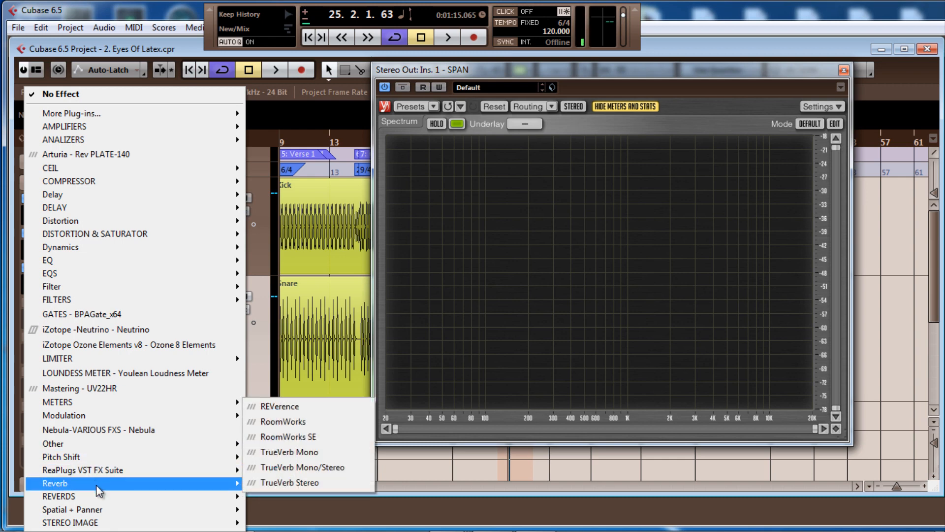
mouse_move(99, 497)
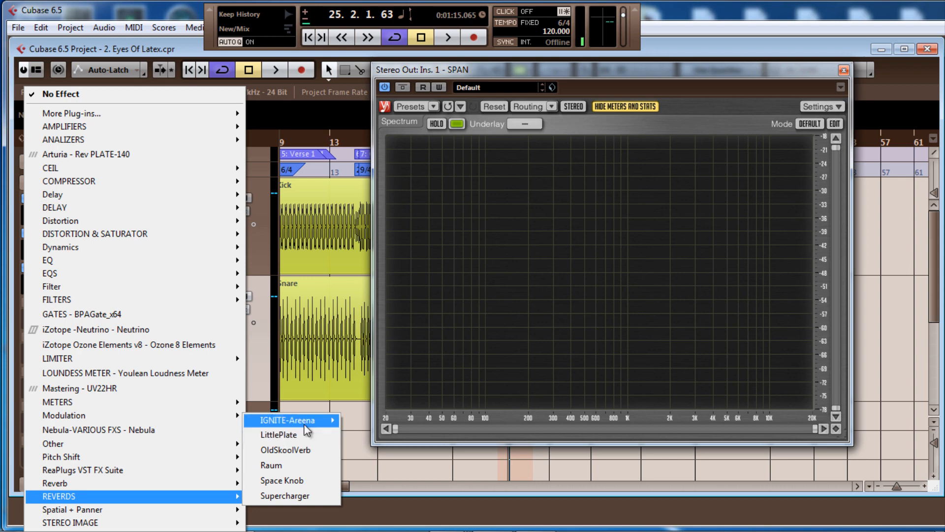
mouse_move(305, 425)
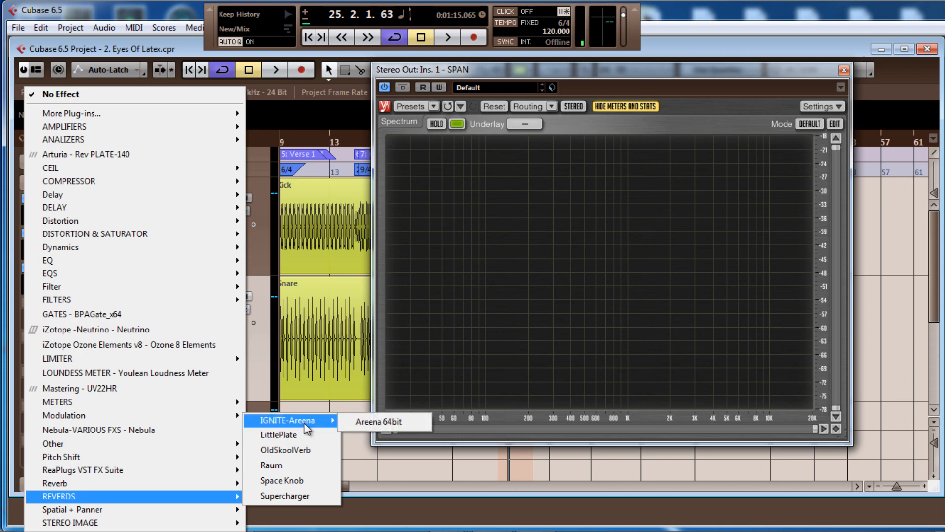
click(304, 433)
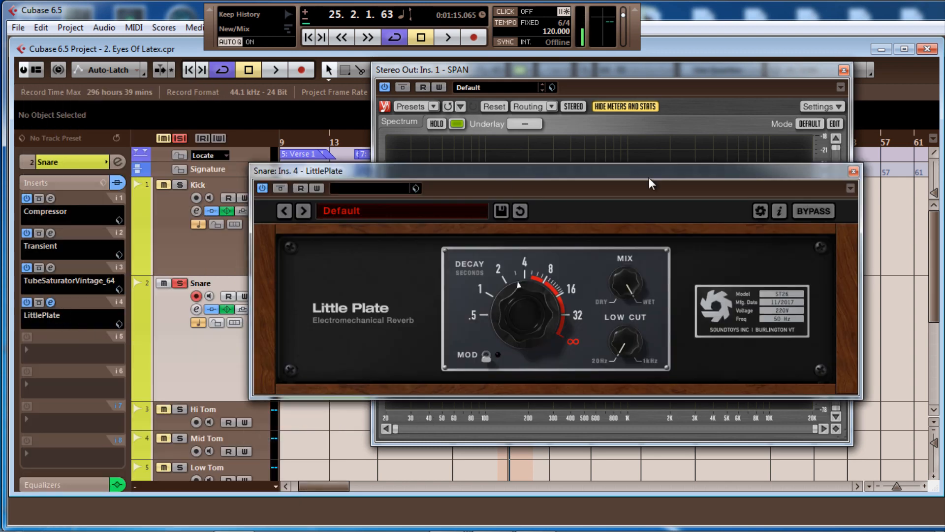
Step: Lower LittlePlate's Decay to .5 seconds and its Mix close to Dry, and start loop playback
drag(650, 180, 602, 176)
drag(507, 296, 449, 372)
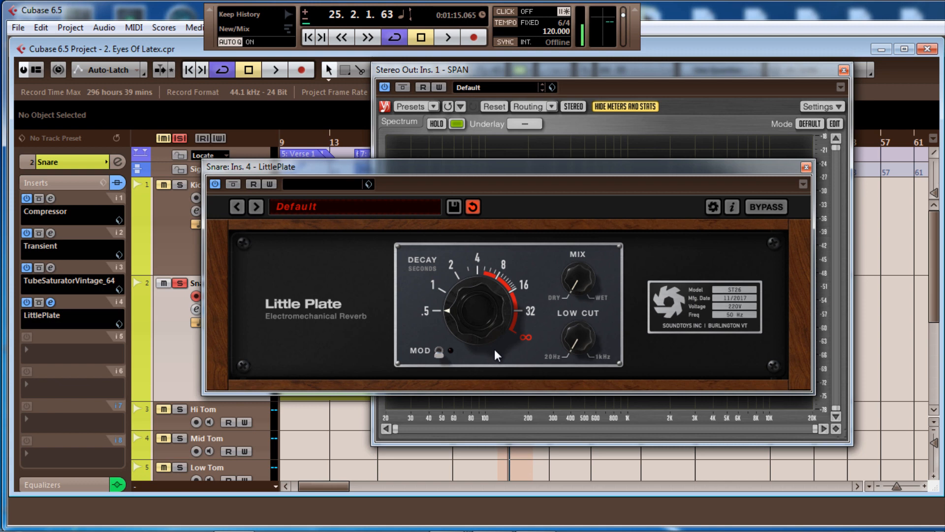
key(space)
drag(677, 170, 599, 170)
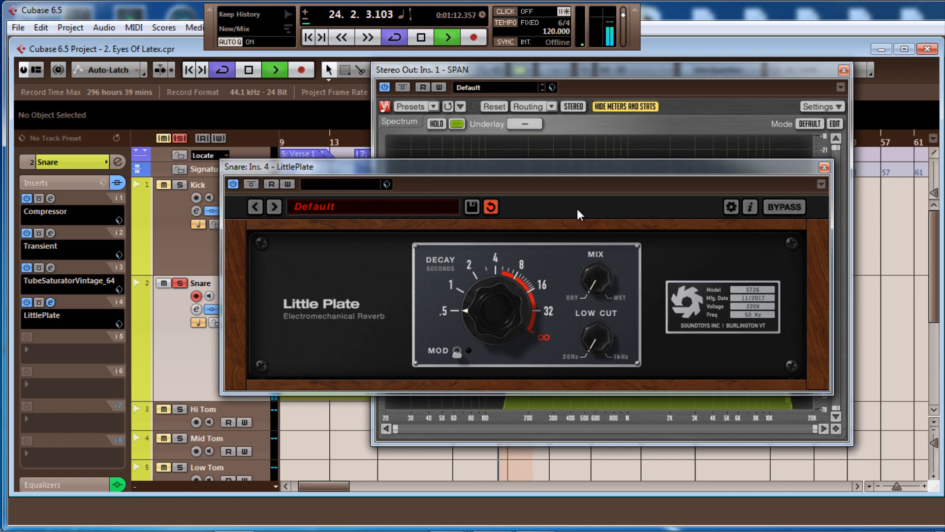
drag(569, 172, 583, 157)
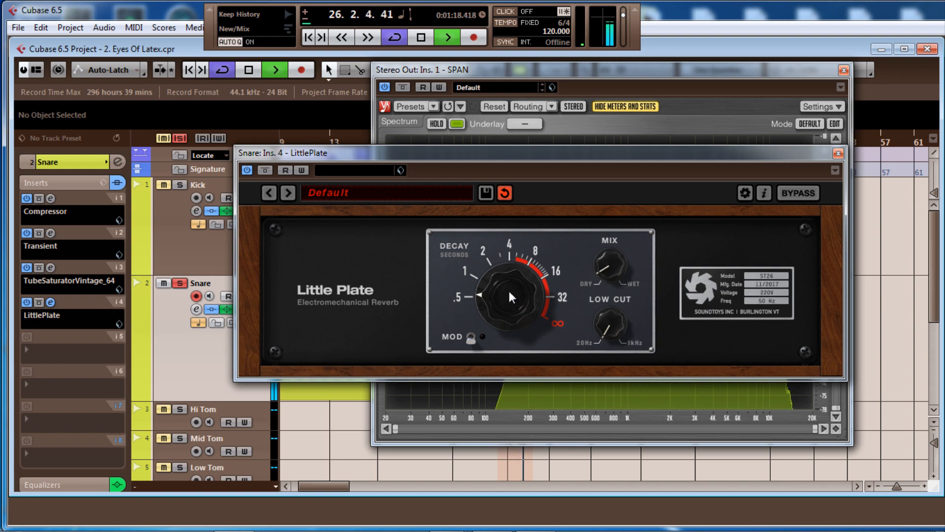
Step: Raise LittlePlate's Decay to between 1 and 2 seconds, increase Mix and Low Cut slightly, and enable Mod
drag(509, 285, 512, 273)
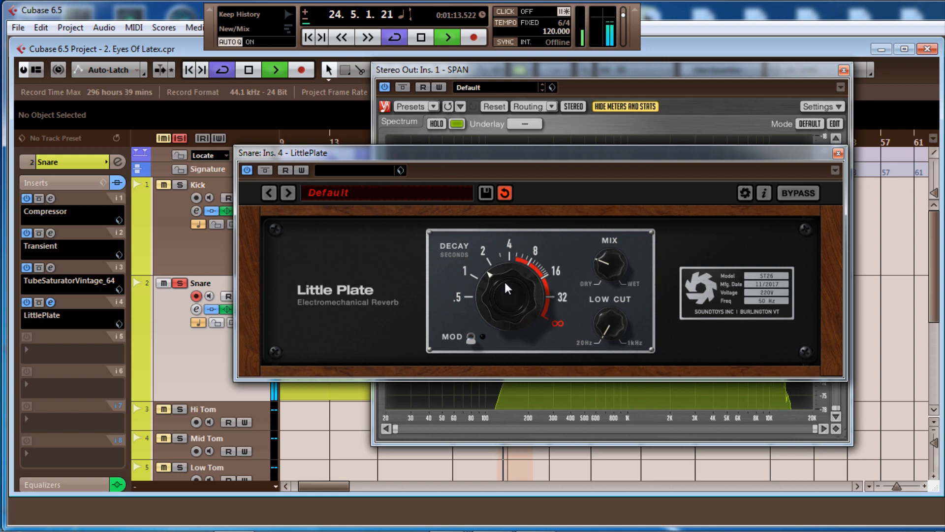
drag(506, 284, 505, 288)
drag(609, 326, 610, 318)
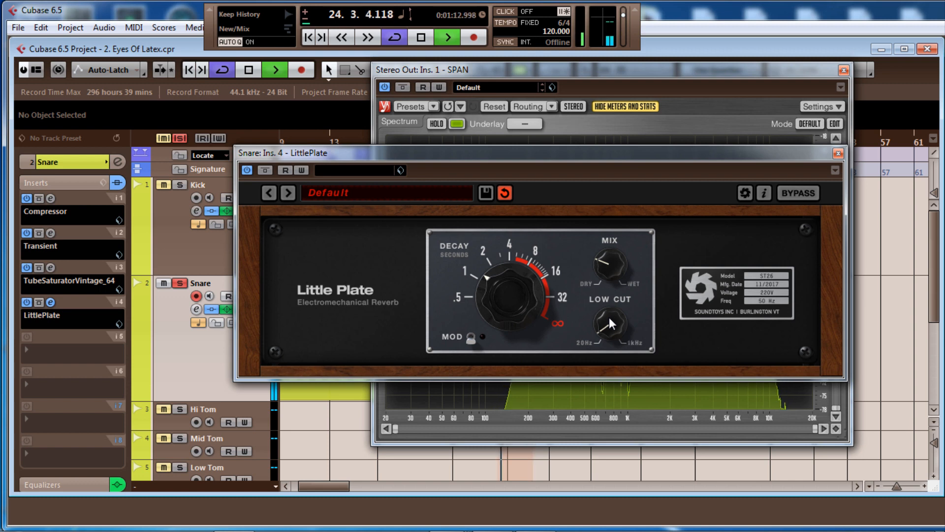
click(471, 337)
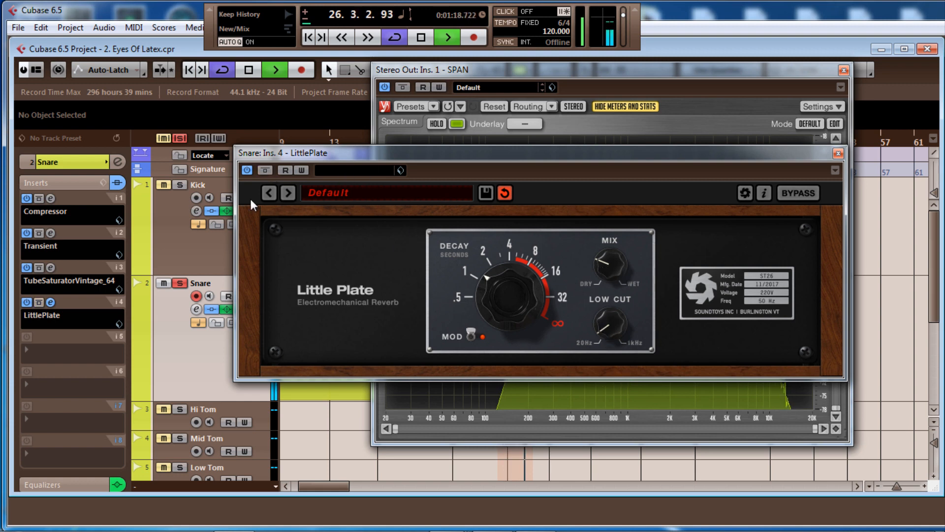
Step: Compare the playing Snare with its whole insert chain bypassed and active, and with LittlePlate bypassed and active
click(118, 184)
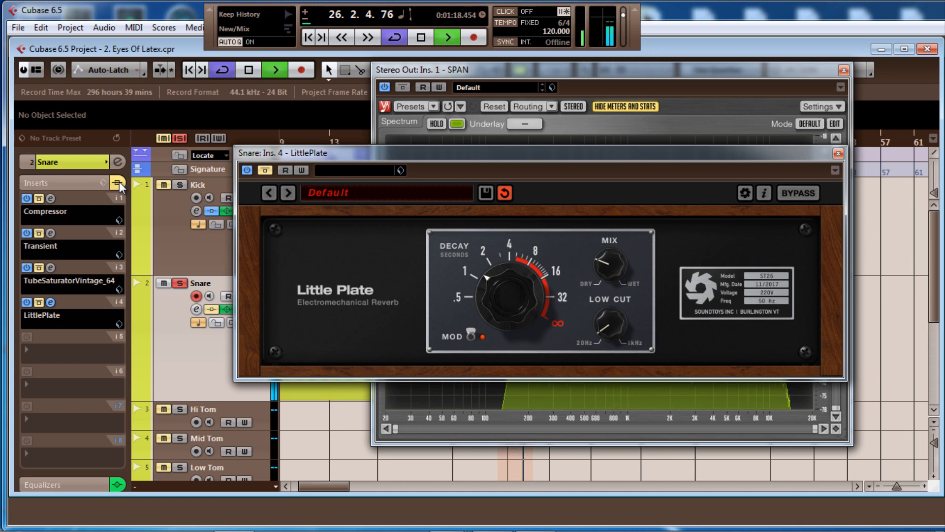
click(119, 183)
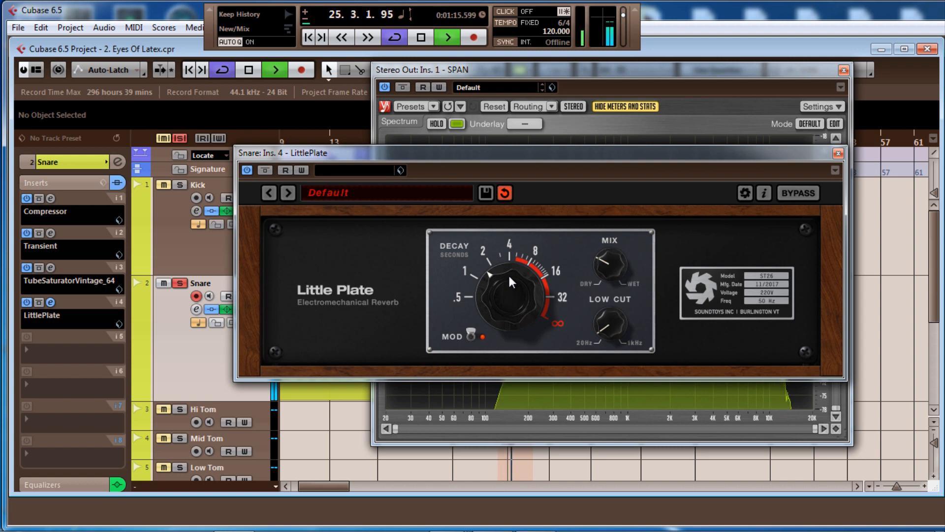
click(267, 171)
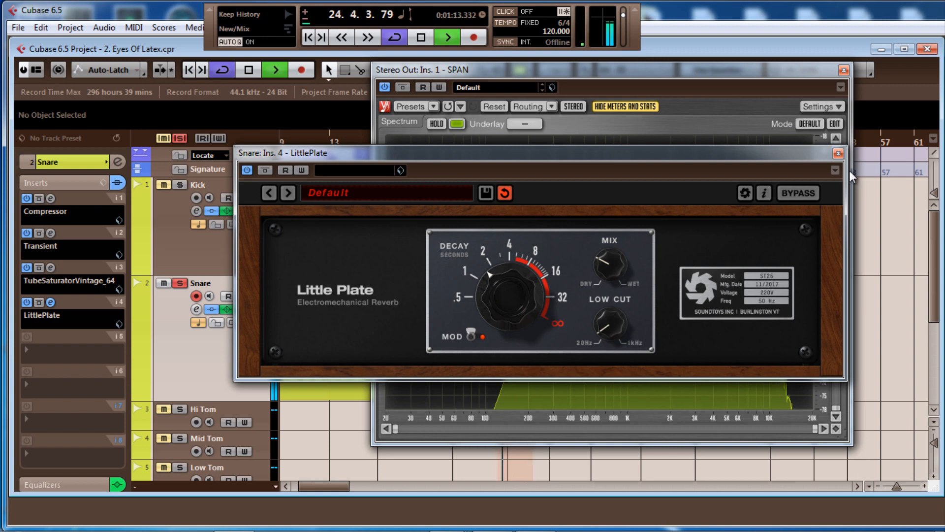
Step: Close the LittlePlate and SPAN windows, show the mixer and set the Snare fader to 0.32
click(838, 154)
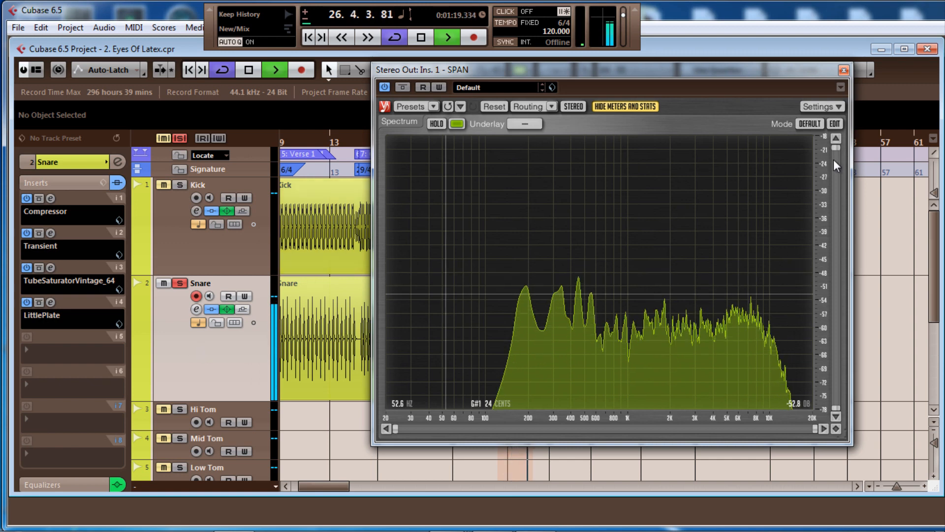
click(843, 69)
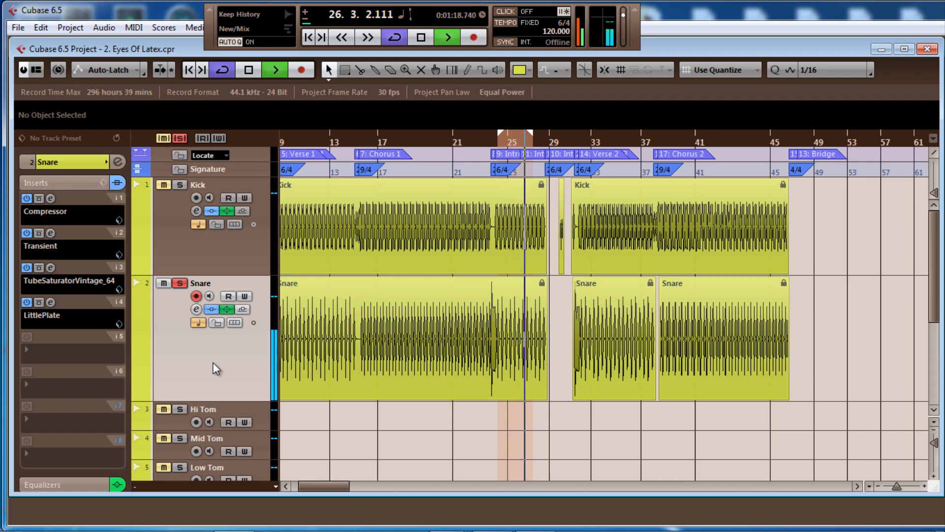
key(F3)
drag(189, 337, 190, 335)
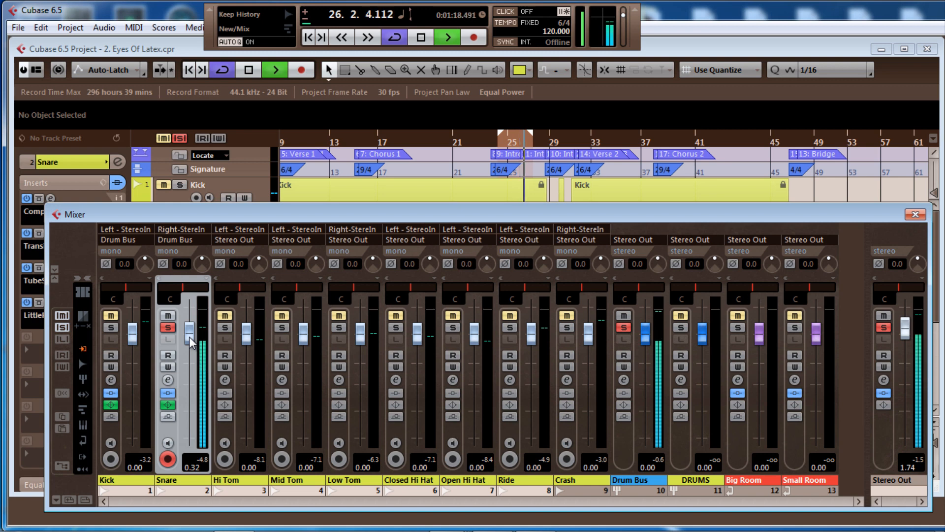
Step: Solo the Kick with its fader lowered to -14.60, and expand the mixer to show only the large level meters above the faders
key(Up)
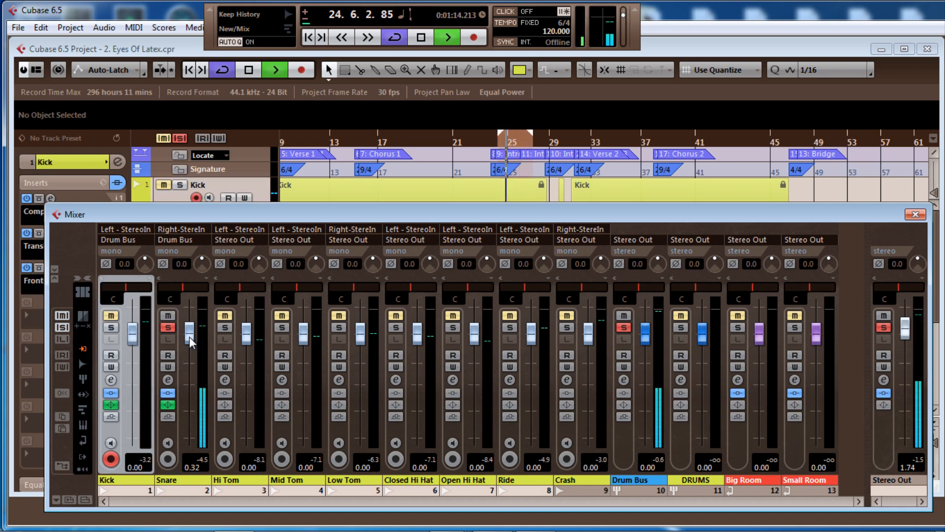
click(110, 330)
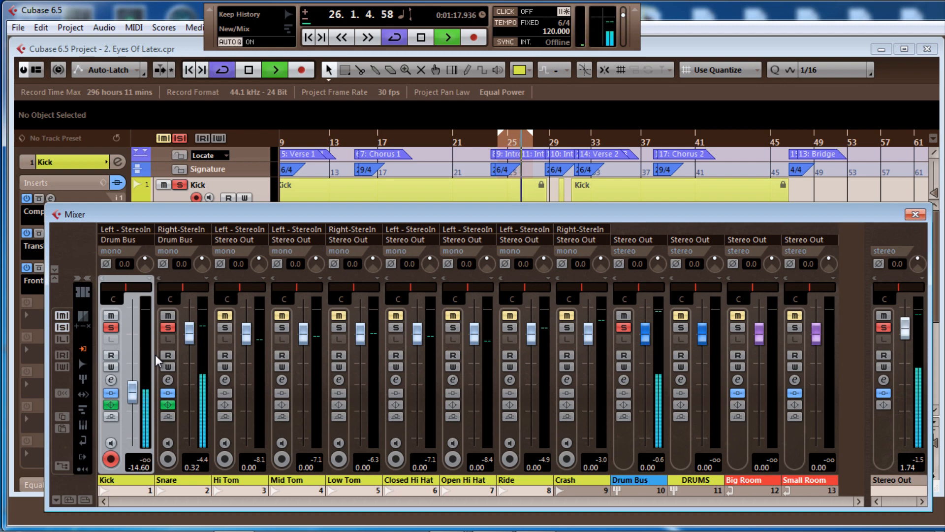
click(76, 271)
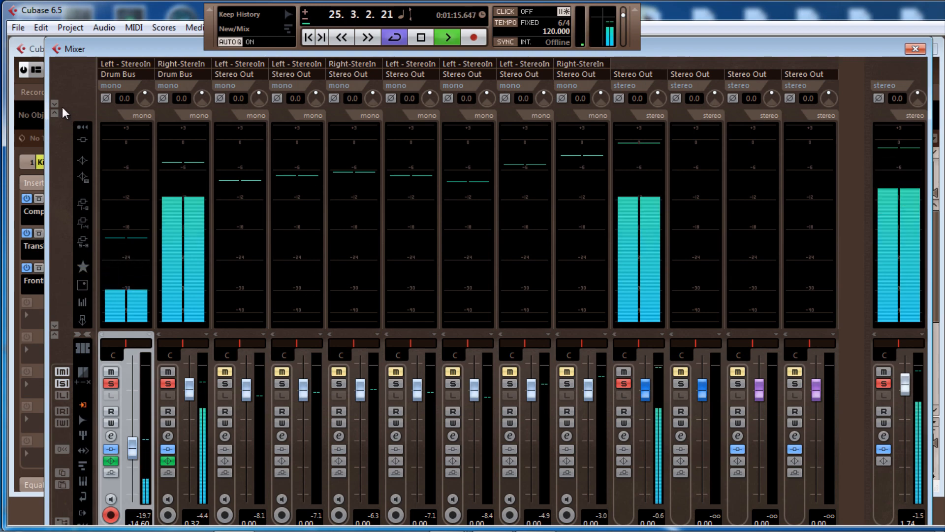
mouse_move(155, 43)
mouse_down()
mouse_move(155, 93)
mouse_move(142, 44)
mouse_move(164, 48)
mouse_move(140, 51)
mouse_up()
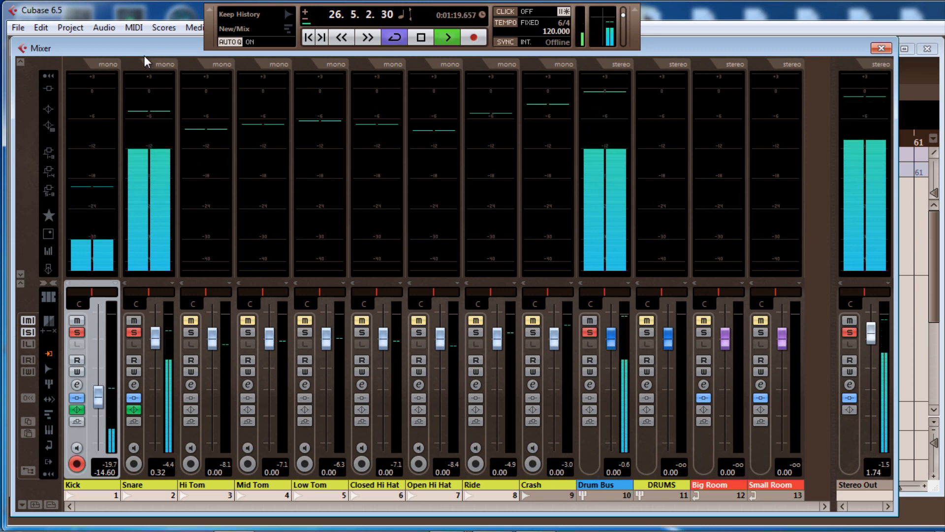
Step: Pull the Snare fader fully down, set the Kick fader to -13.46, and bring the Snare up to -6.99
click(157, 385)
scroll(157, 379, down, 5)
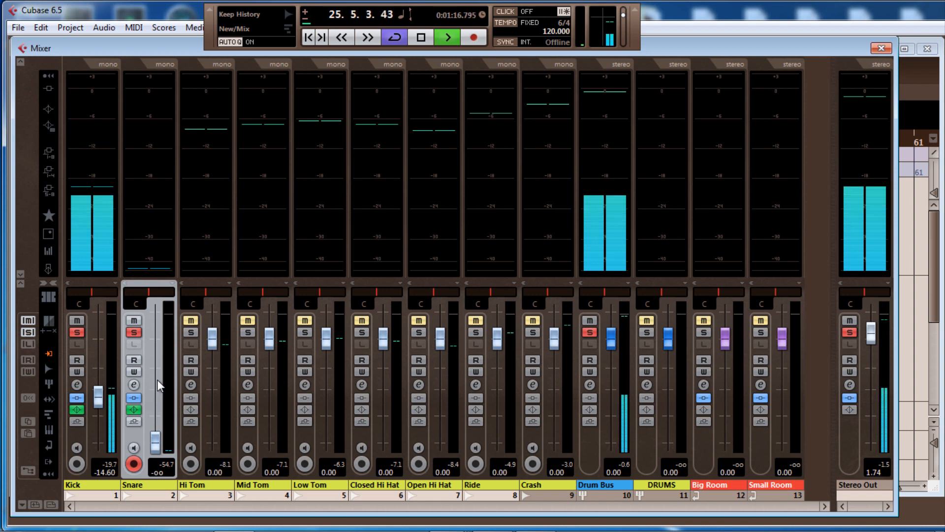
key(Up)
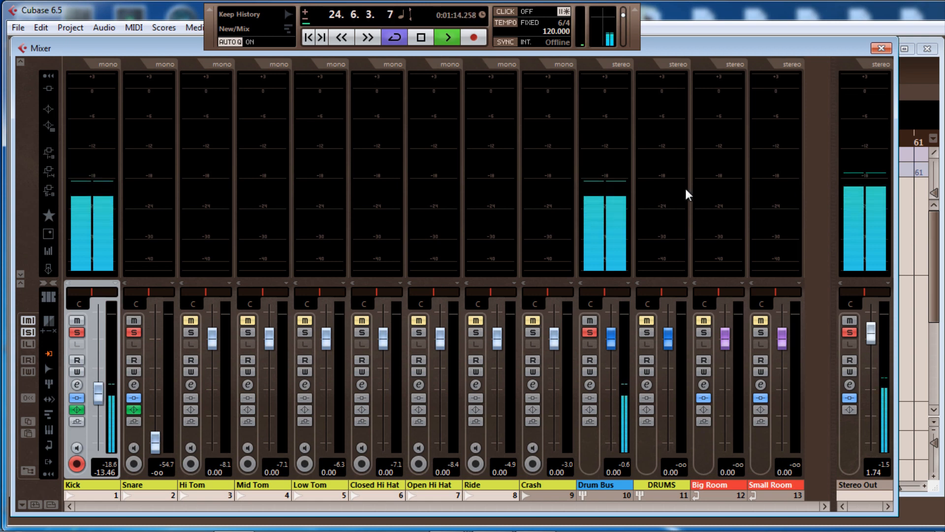
key(Down)
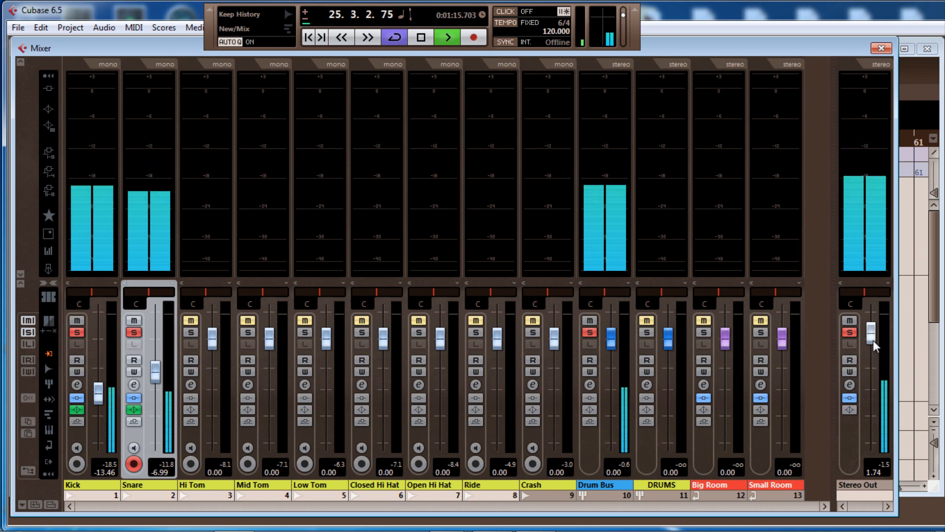
Step: Nudge the Stereo Out fader up to 3.06, and reset its level to 0
mouse_move(873, 338)
mouse_down()
mouse_move(876, 310)
mouse_move(873, 332)
mouse_up()
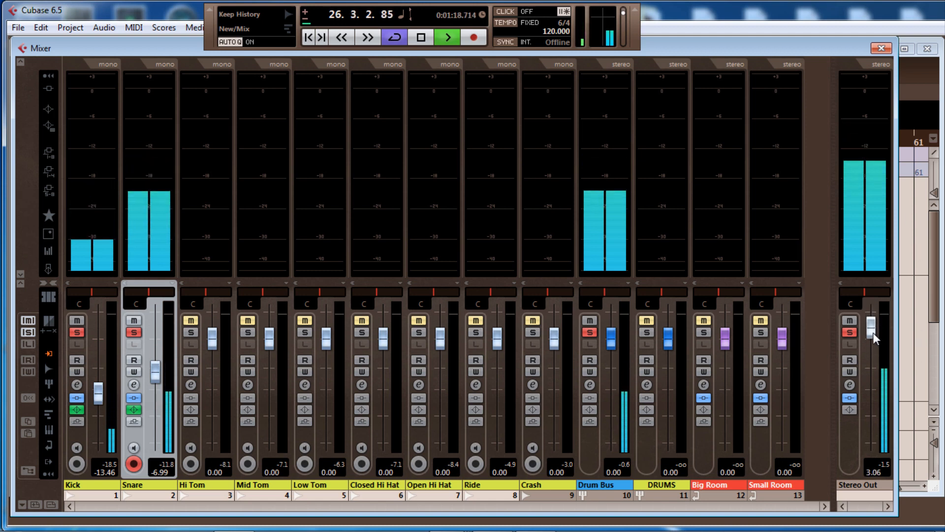
click(872, 473)
text(0)
key(Return)
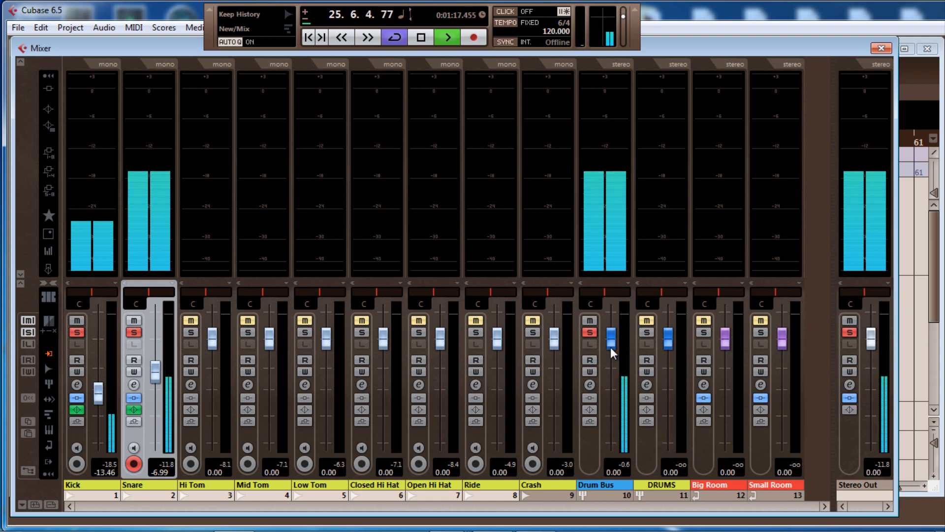
Step: Try the Drum Bus fader at 5.80, settle it at 0.80, raise the Snare to -6.74 and stop playback
drag(609, 341, 614, 315)
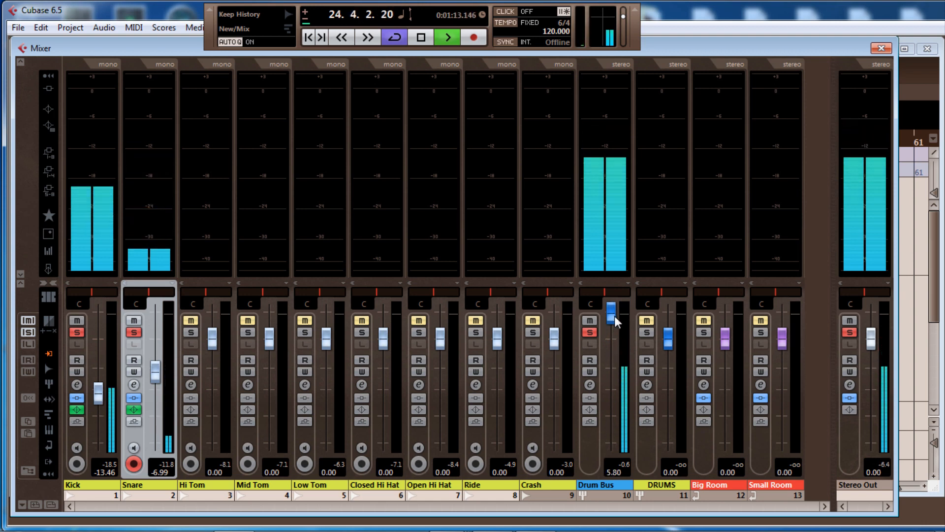
drag(614, 315, 615, 338)
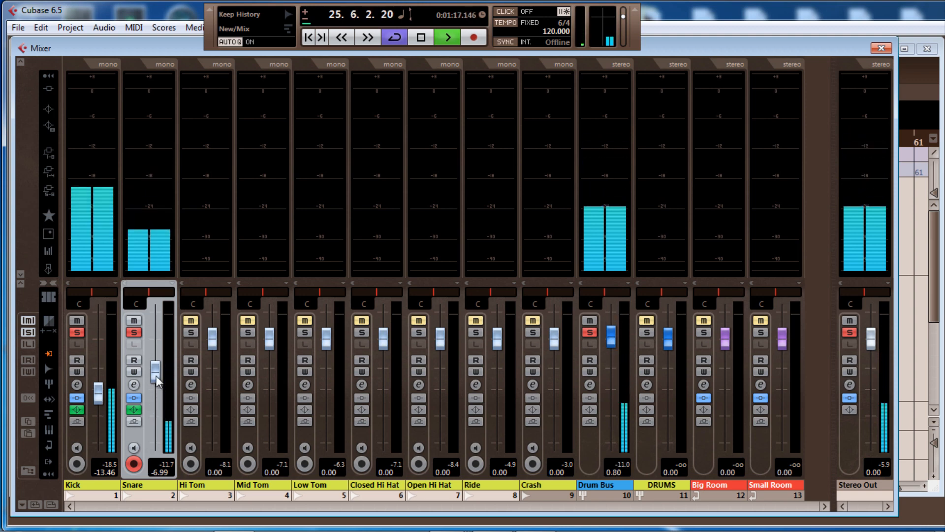
drag(156, 376, 156, 375)
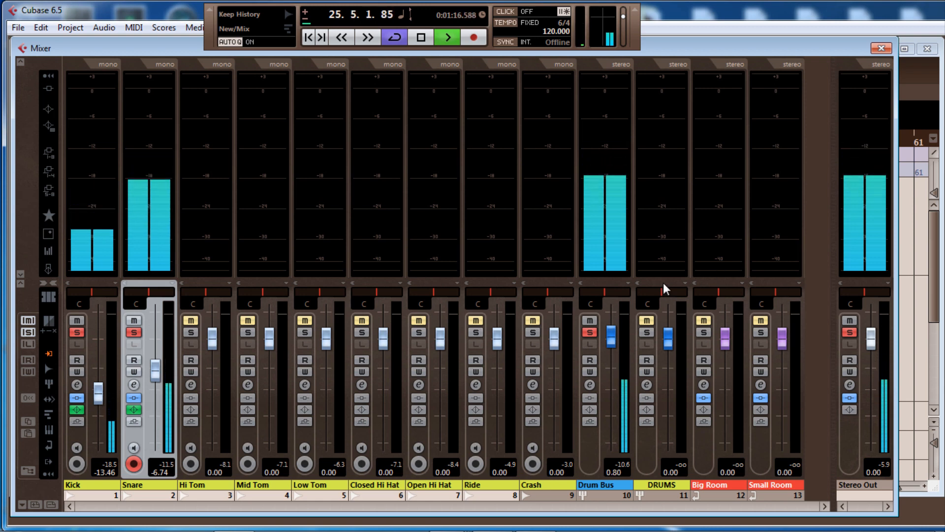
key(space)
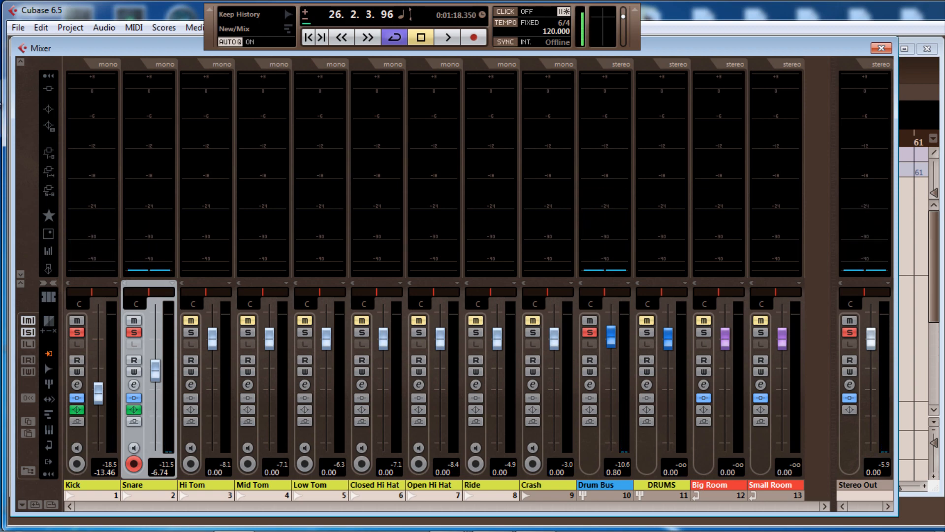
Step: Collapse the mixer's large meters to expose the routing, send the Drum Bus output to the DRUMS group and solo DRUMS
mouse_move(57, 48)
mouse_down()
mouse_move(111, 57)
mouse_move(73, 46)
mouse_up()
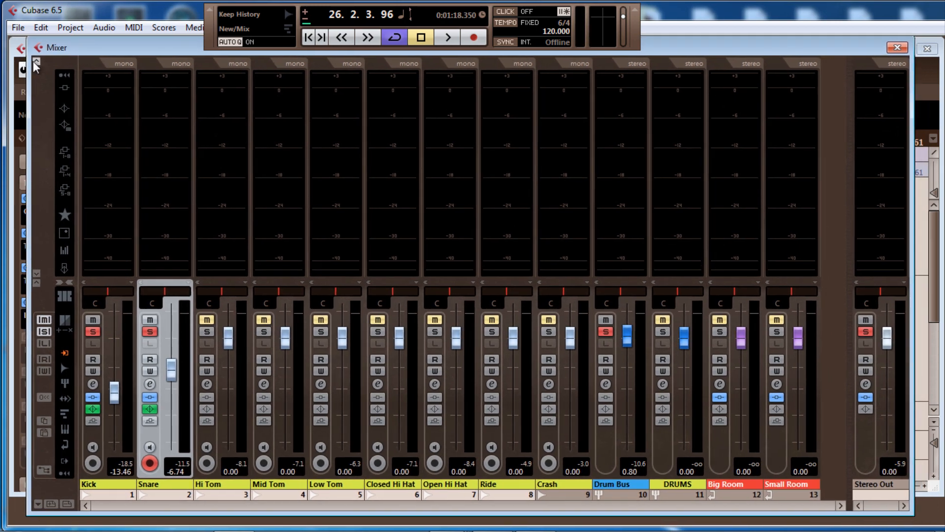
click(36, 61)
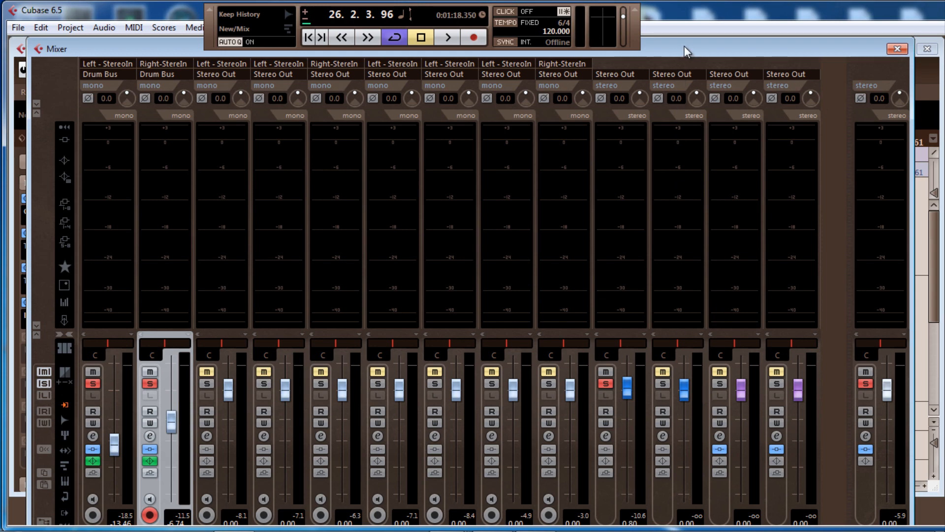
drag(685, 46, 680, 37)
click(31, 312)
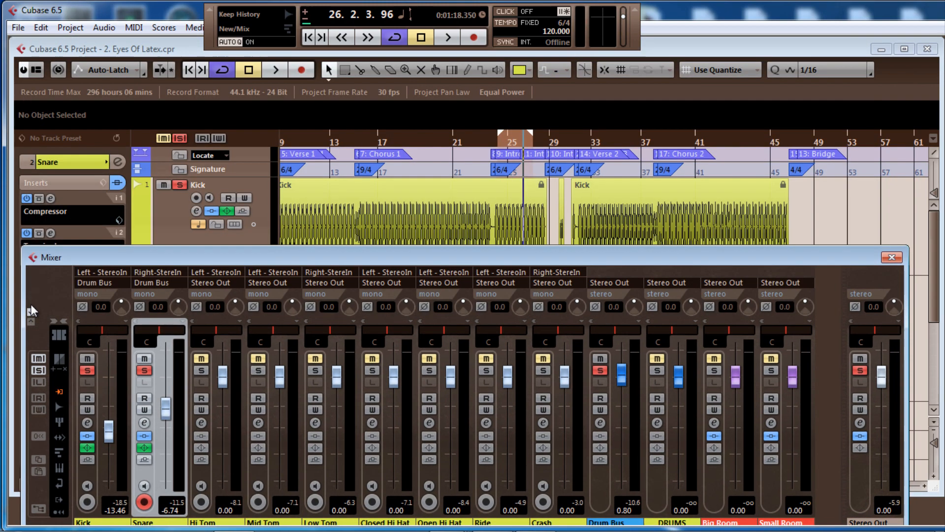
drag(523, 249, 516, 210)
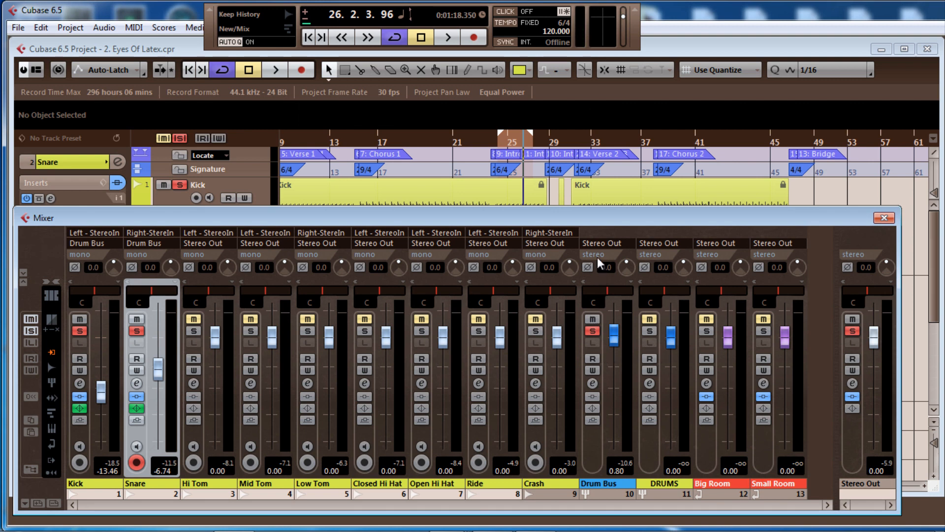
click(601, 243)
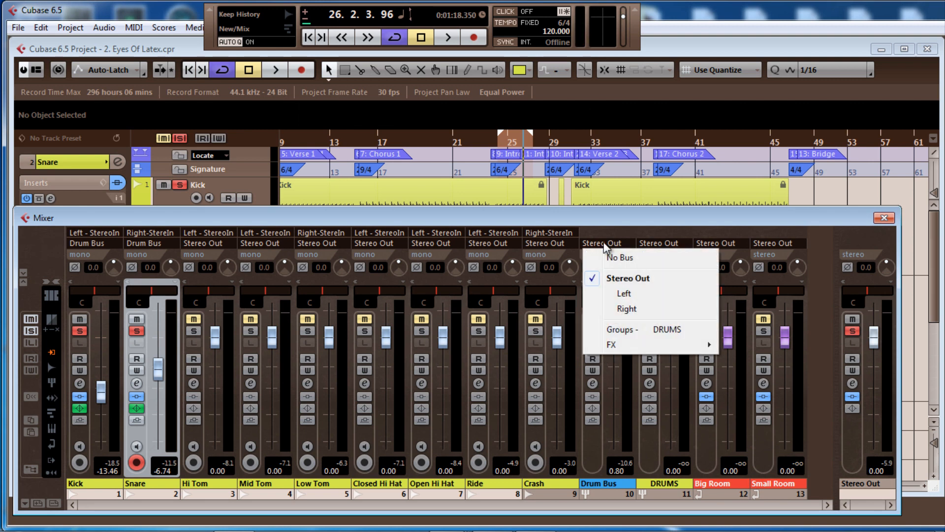
click(633, 330)
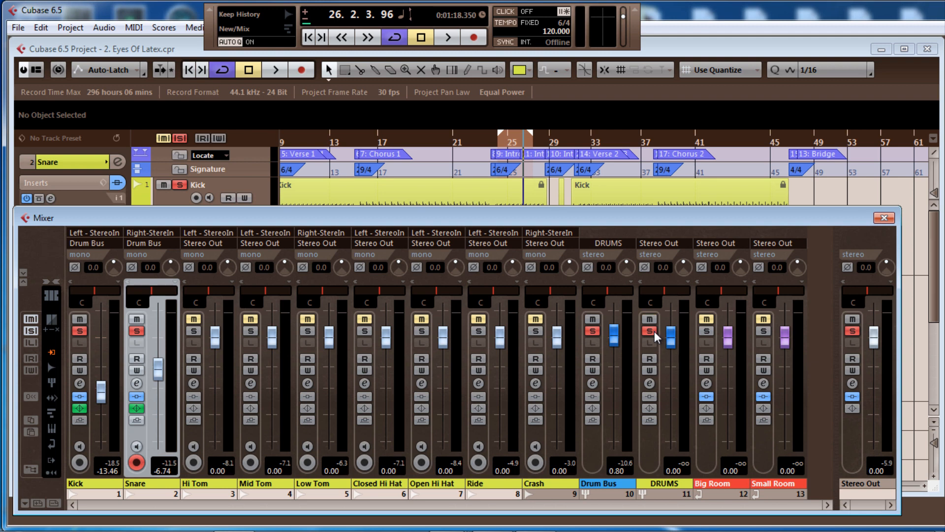
Step: Play the loop, expand the mixer's large meters and check the Drum Bus, DRUMS and Stereo Out levels before stopping playback
key(space)
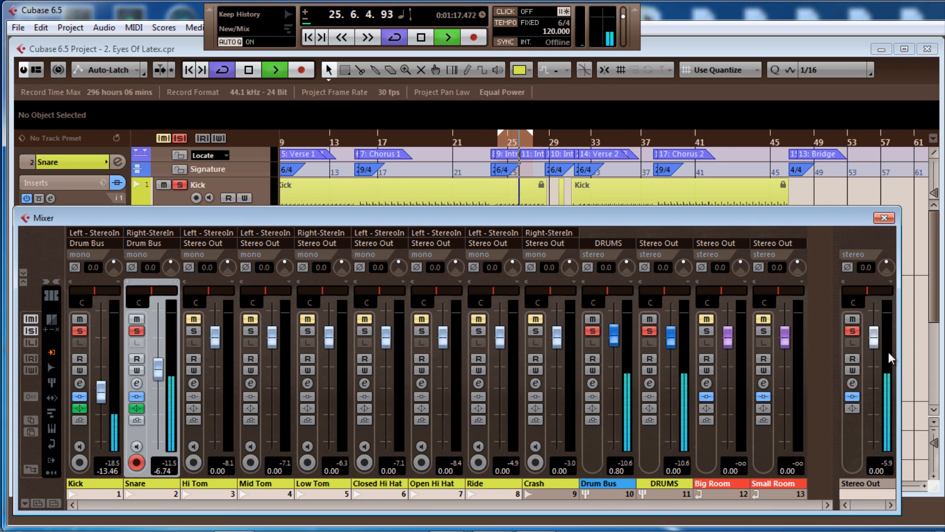
click(22, 273)
click(22, 282)
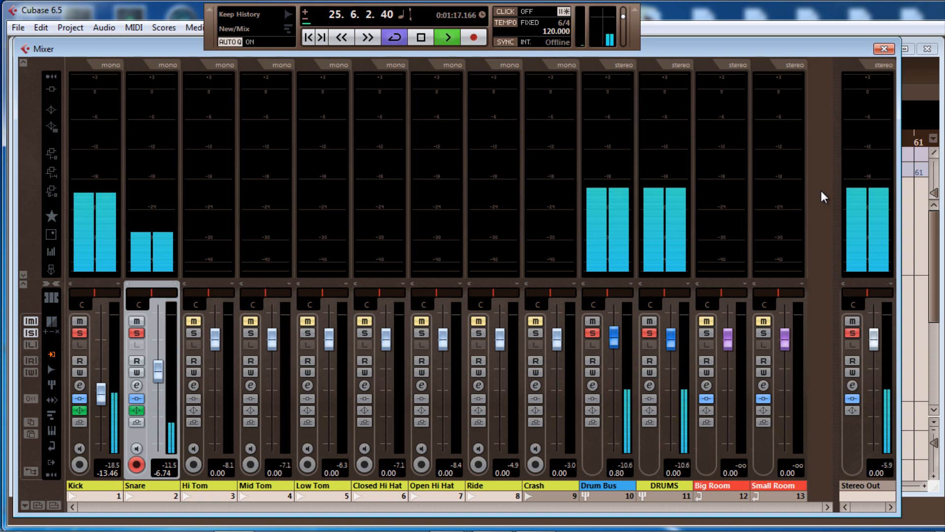
key(space)
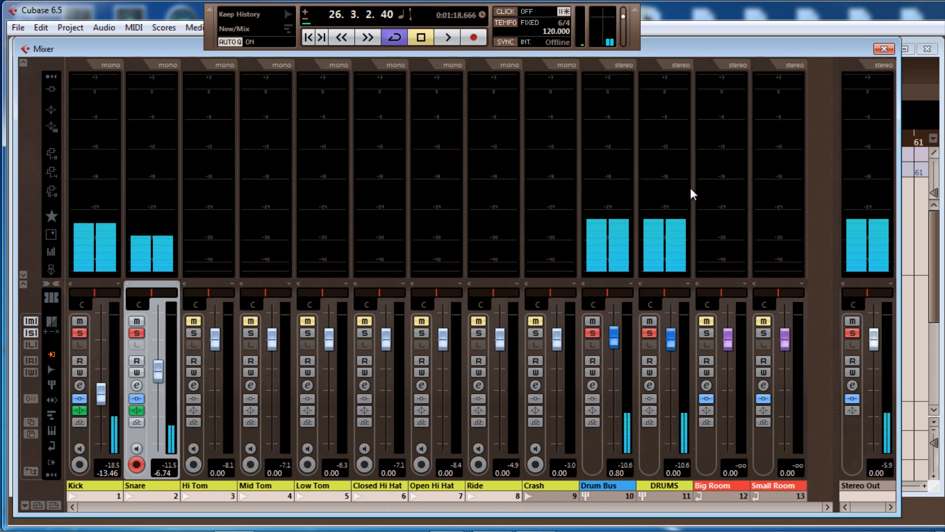